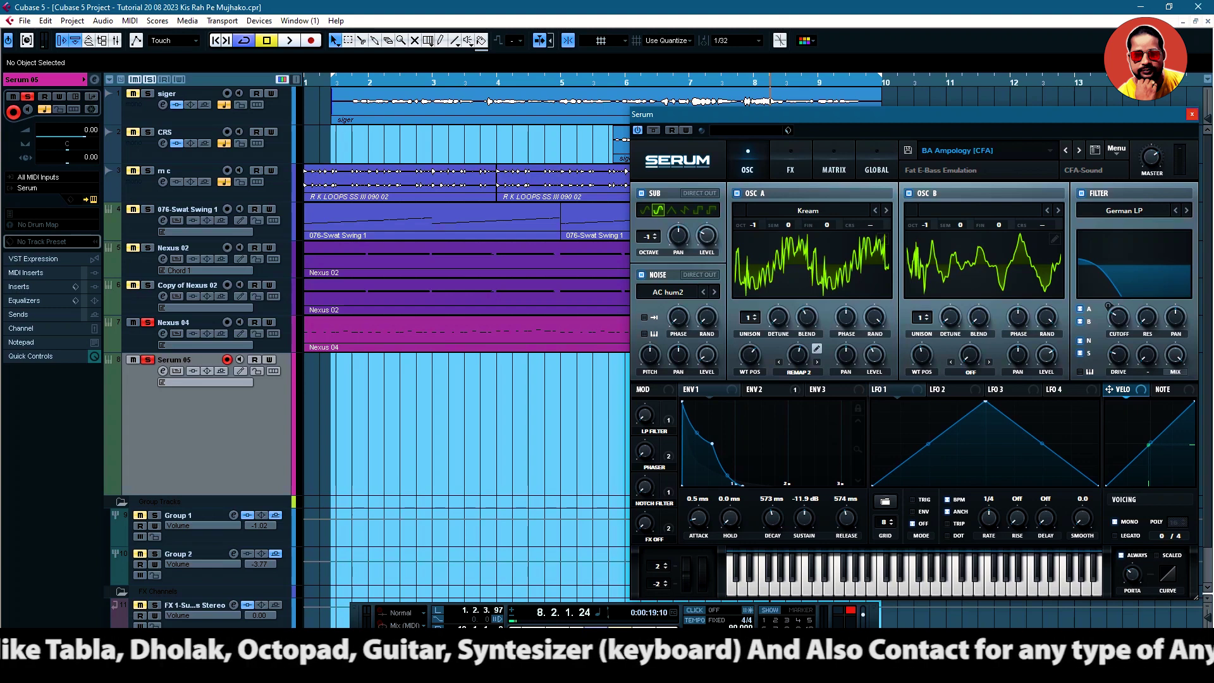
- Move the Serum window toward the middle of the project and audition its bass presets in order from BA Analog Pluck to BA D_Bass 1
{"action": "left_click_drag", "start_coordinate": [908, 116], "coordinate": [610, 83]}
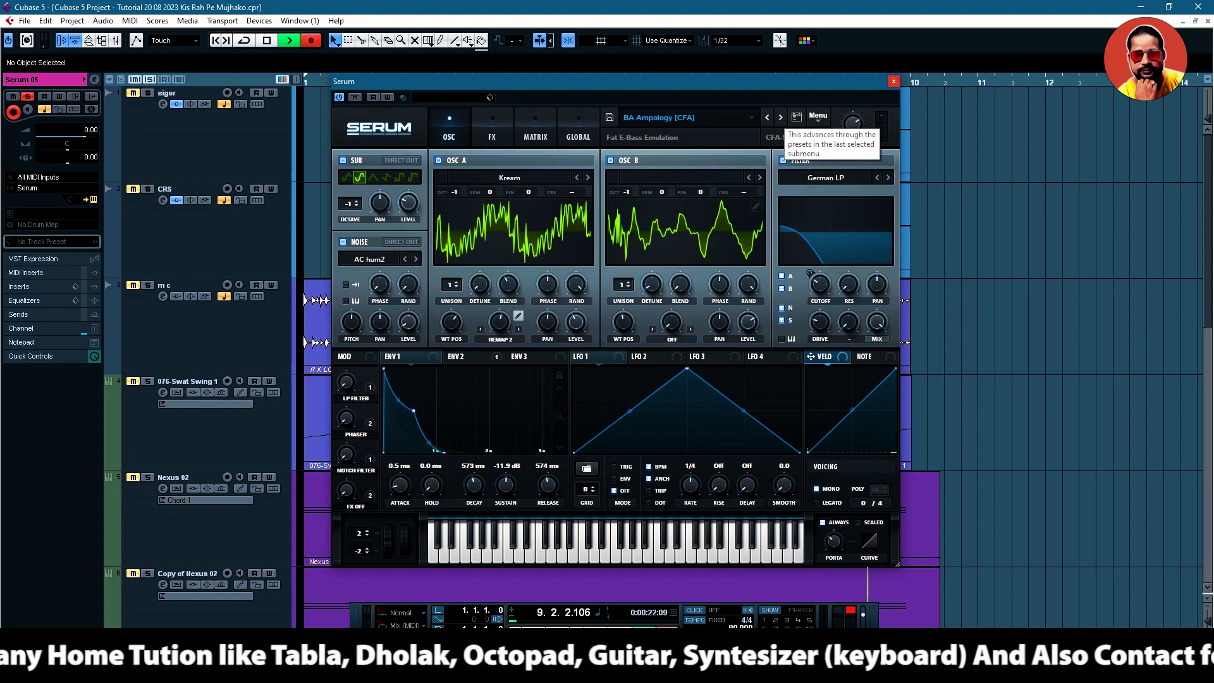
{"action": "mouse_move", "coordinate": [480, 284]}
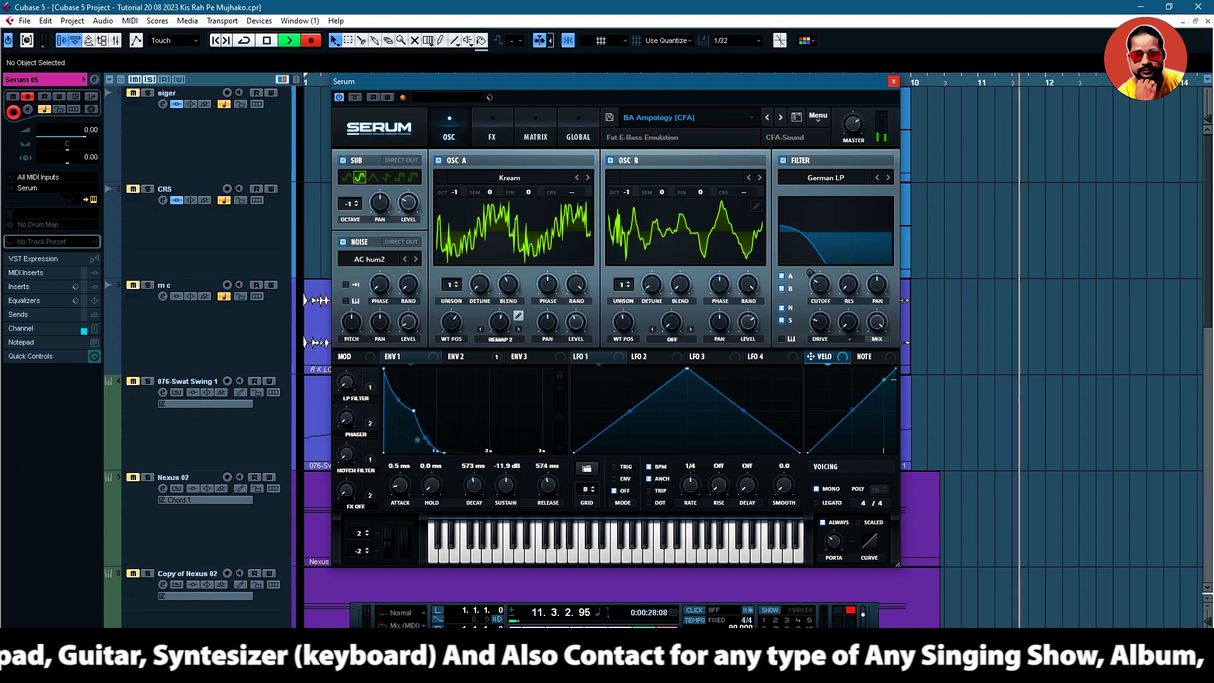
{"action": "mouse_move", "coordinate": [408, 202]}
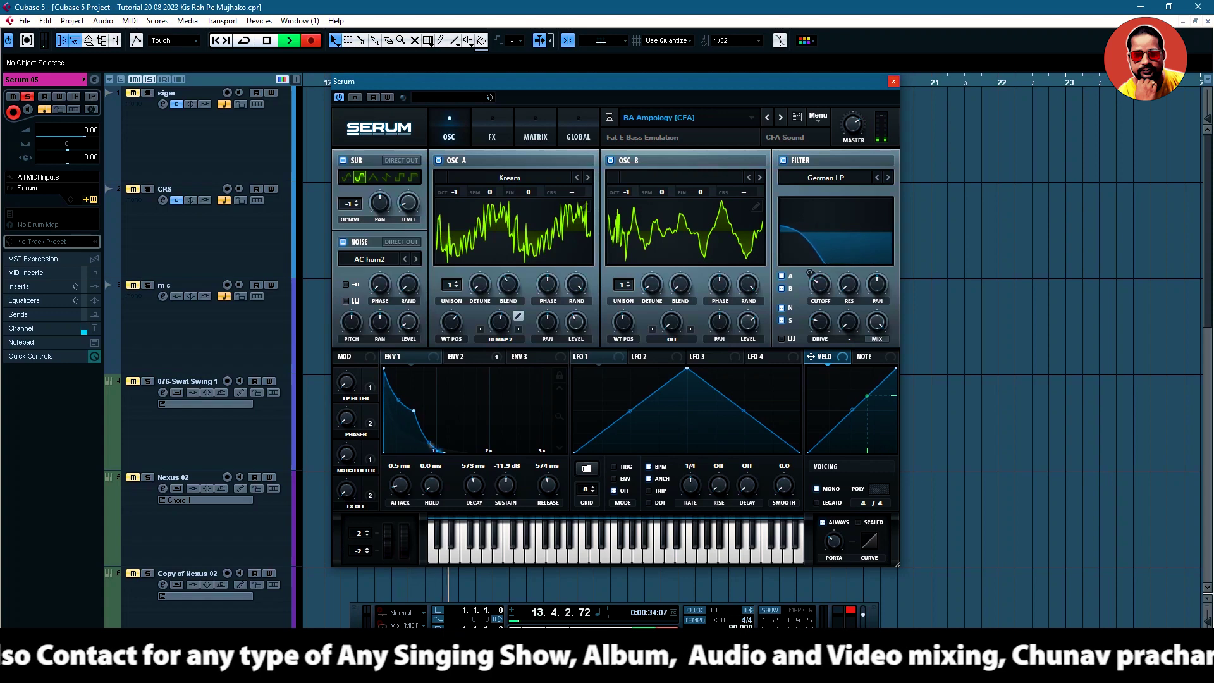
{"action": "left_click", "coordinate": [780, 117]}
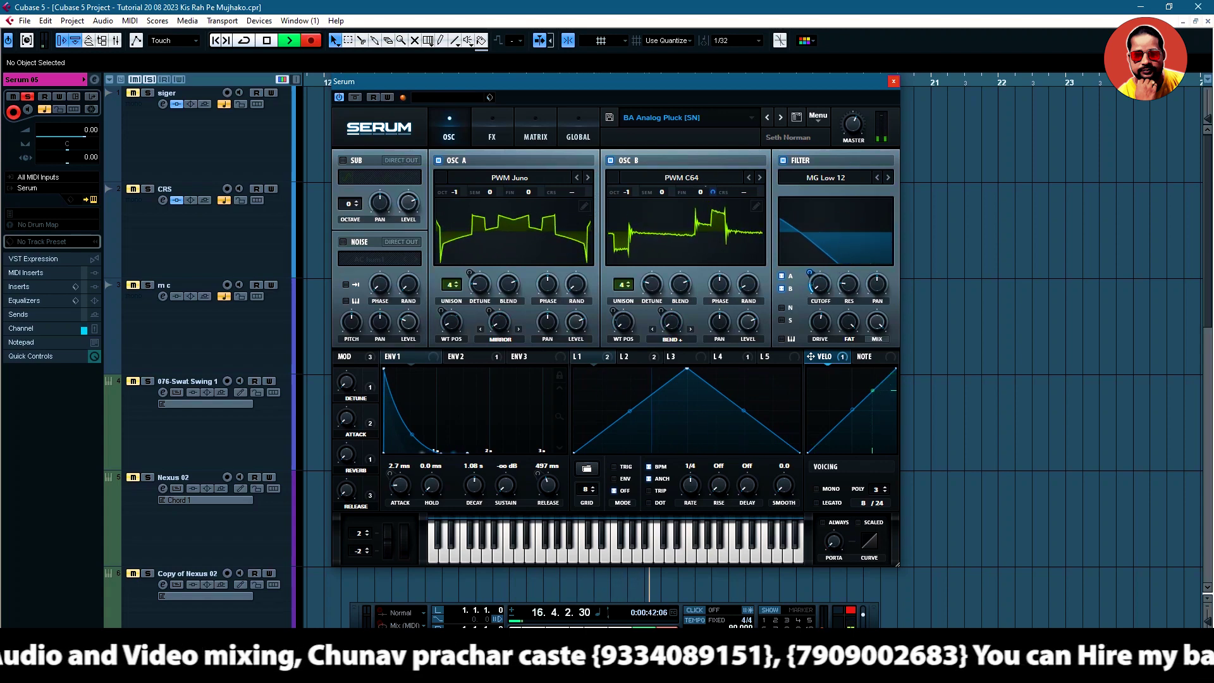
{"action": "key", "text": "Right"}
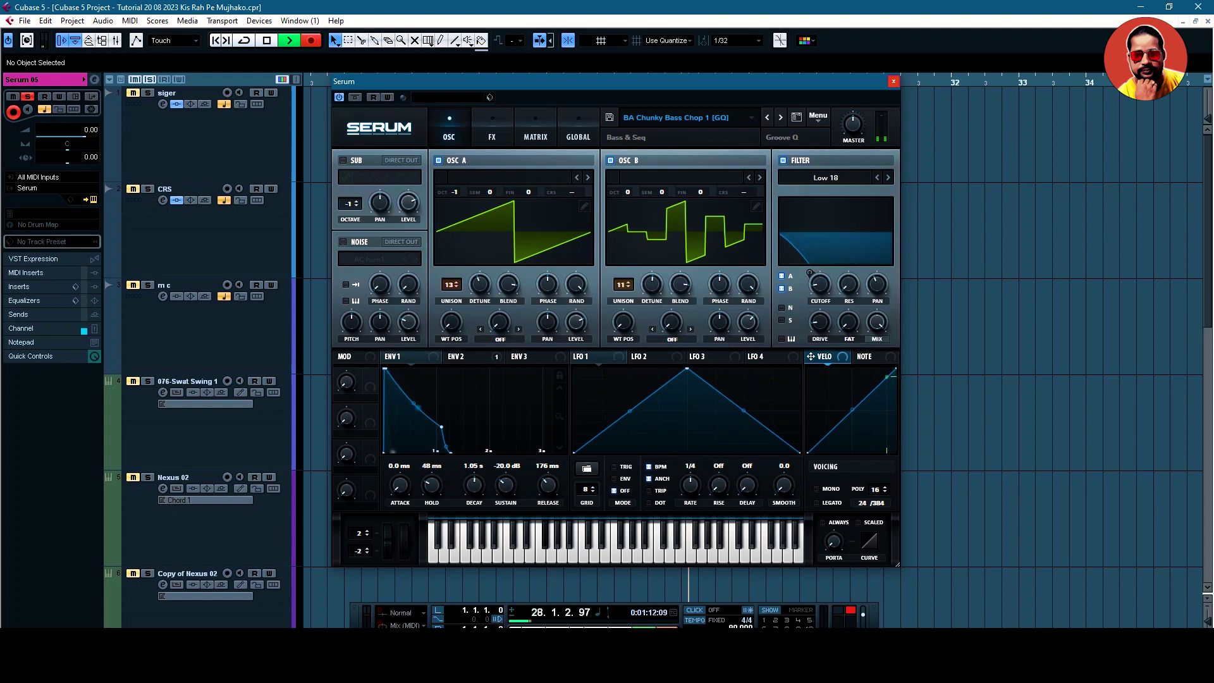
{"action": "left_click", "coordinate": [781, 117]}
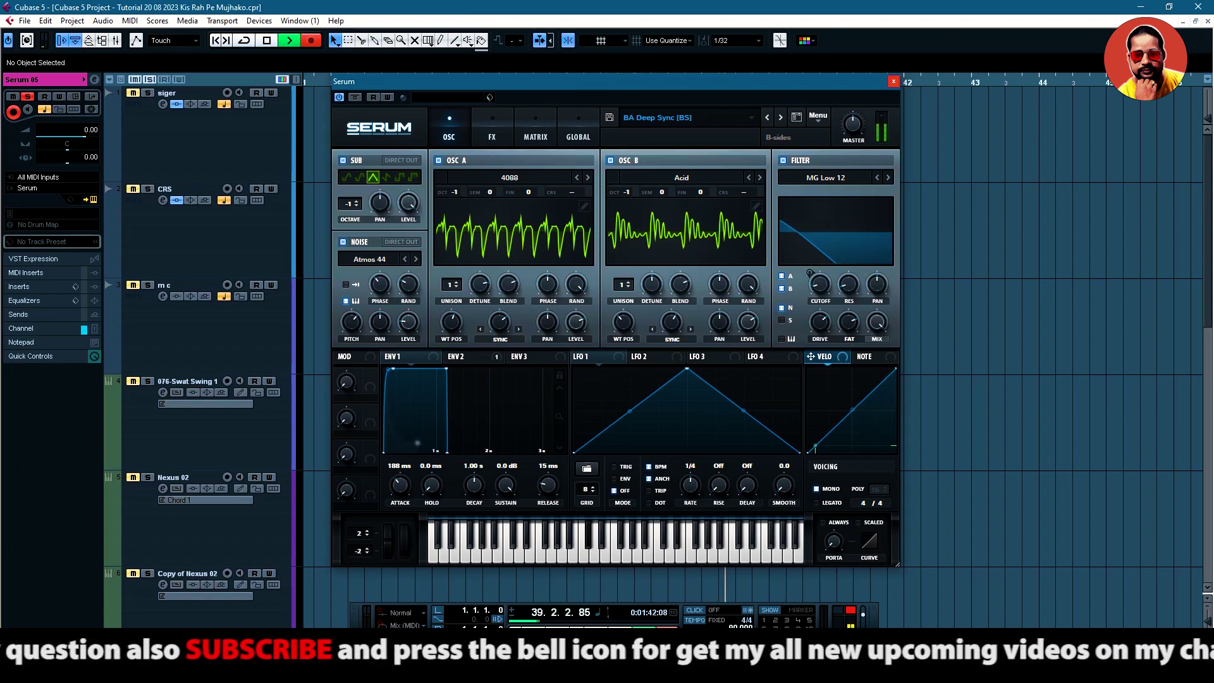
{"action": "key", "text": "Right"}
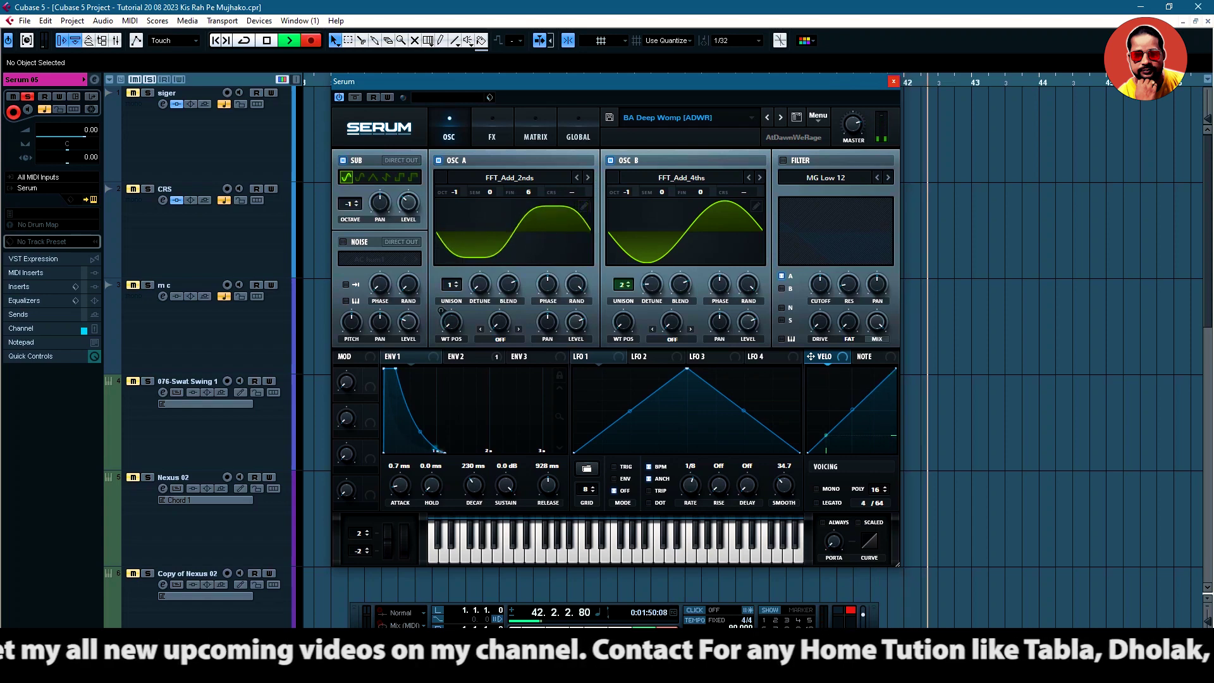
{"action": "left_click", "coordinate": [780, 117]}
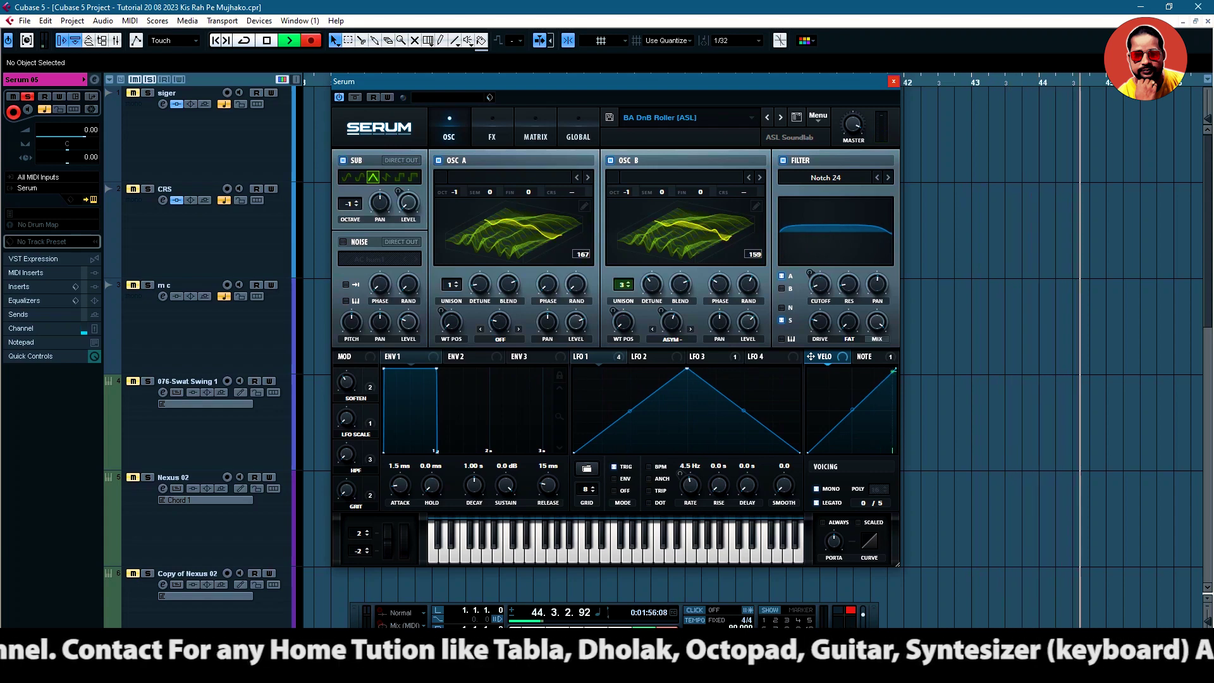
{"action": "left_click", "coordinate": [781, 117]}
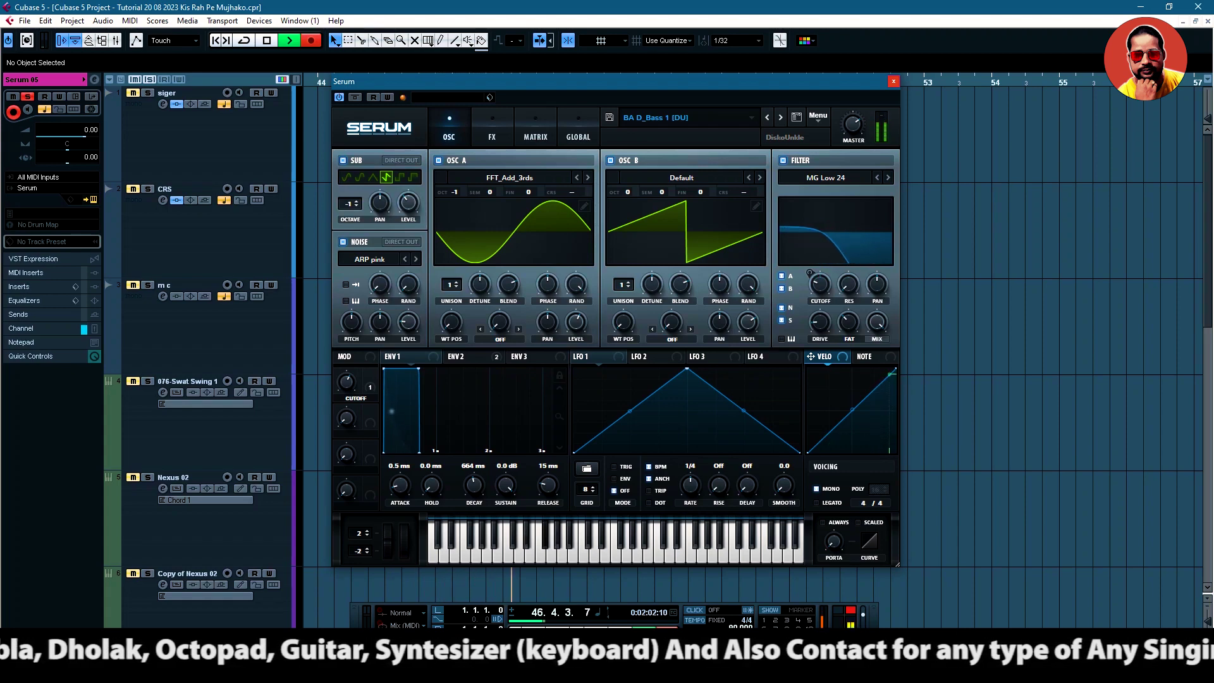
- Continue auditioning the Serum bass presets in order, up to BA Modwheel me
{"action": "left_click", "coordinate": [781, 118]}
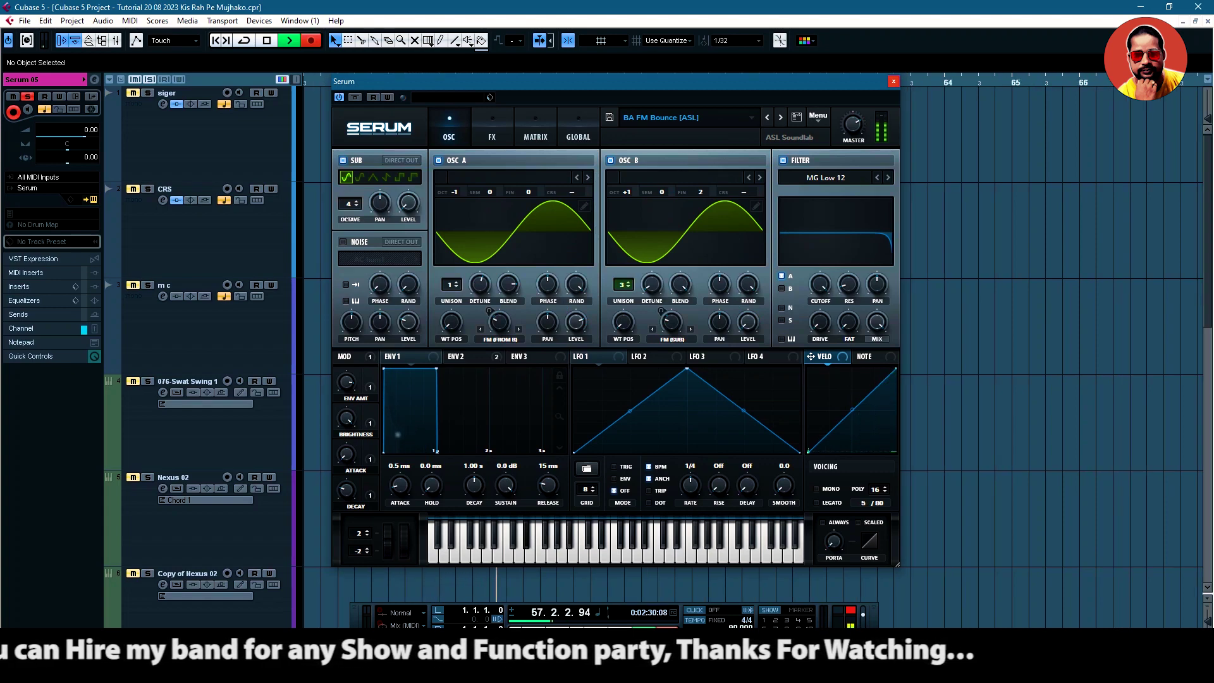
{"action": "key", "text": "Right"}
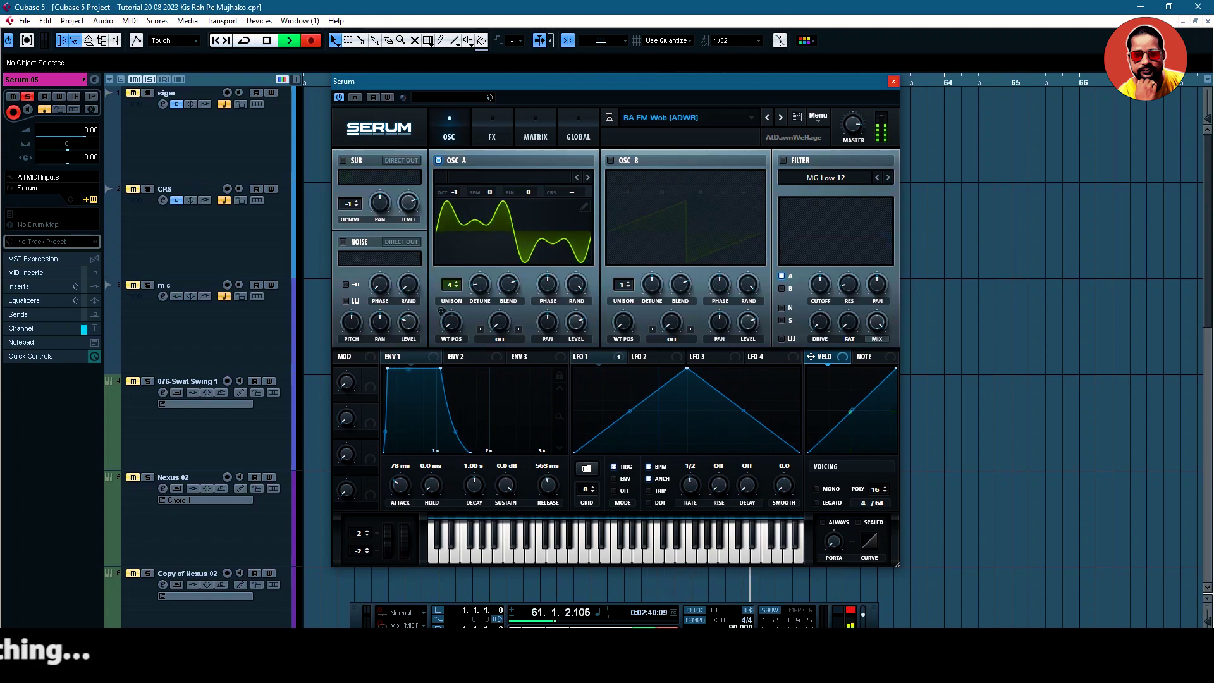
{"action": "left_click", "coordinate": [780, 117]}
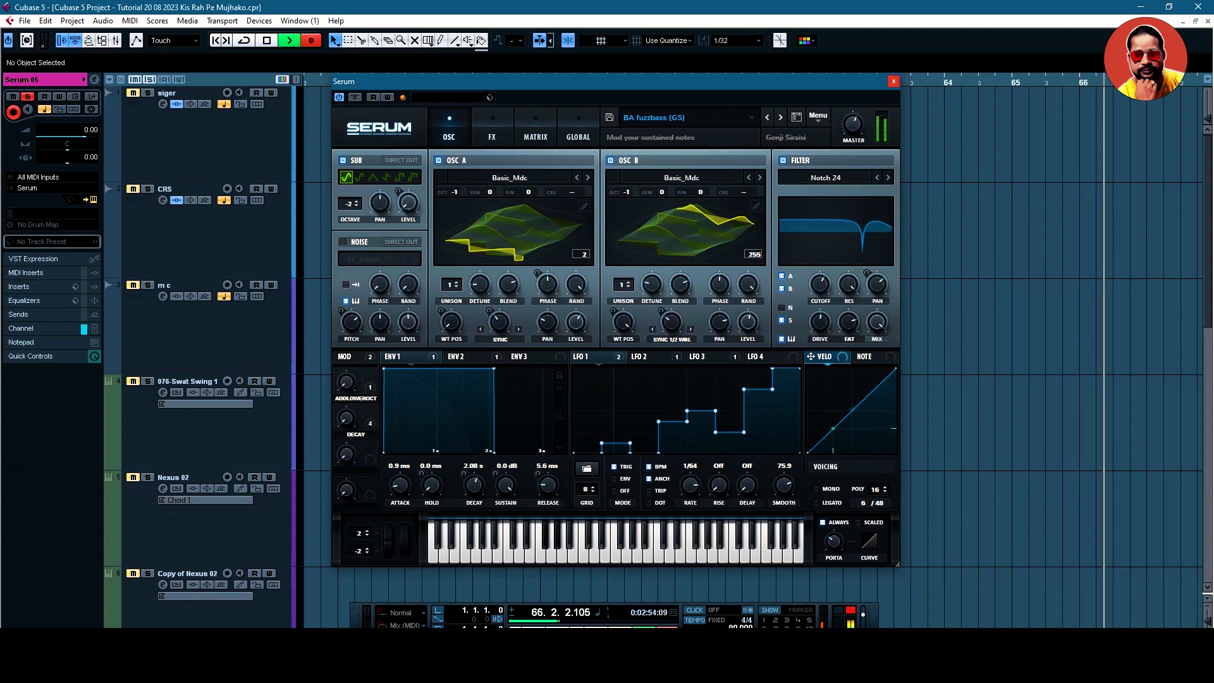
{"action": "left_click", "coordinate": [780, 117]}
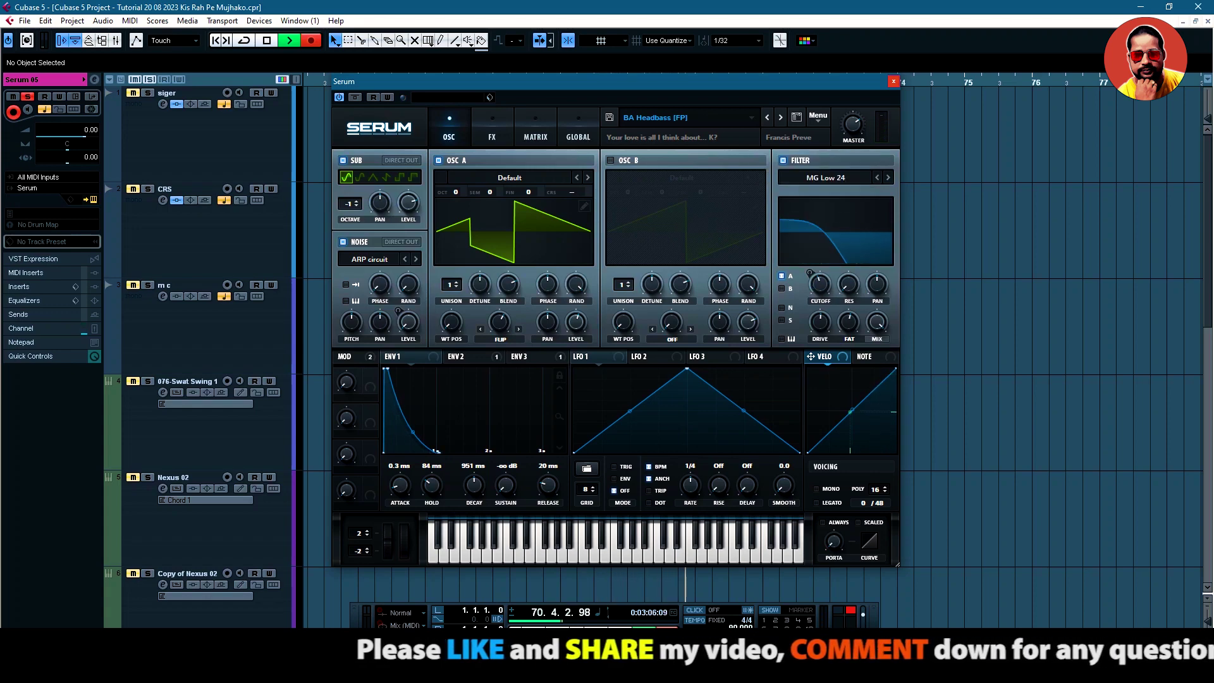
{"action": "left_click", "coordinate": [780, 117]}
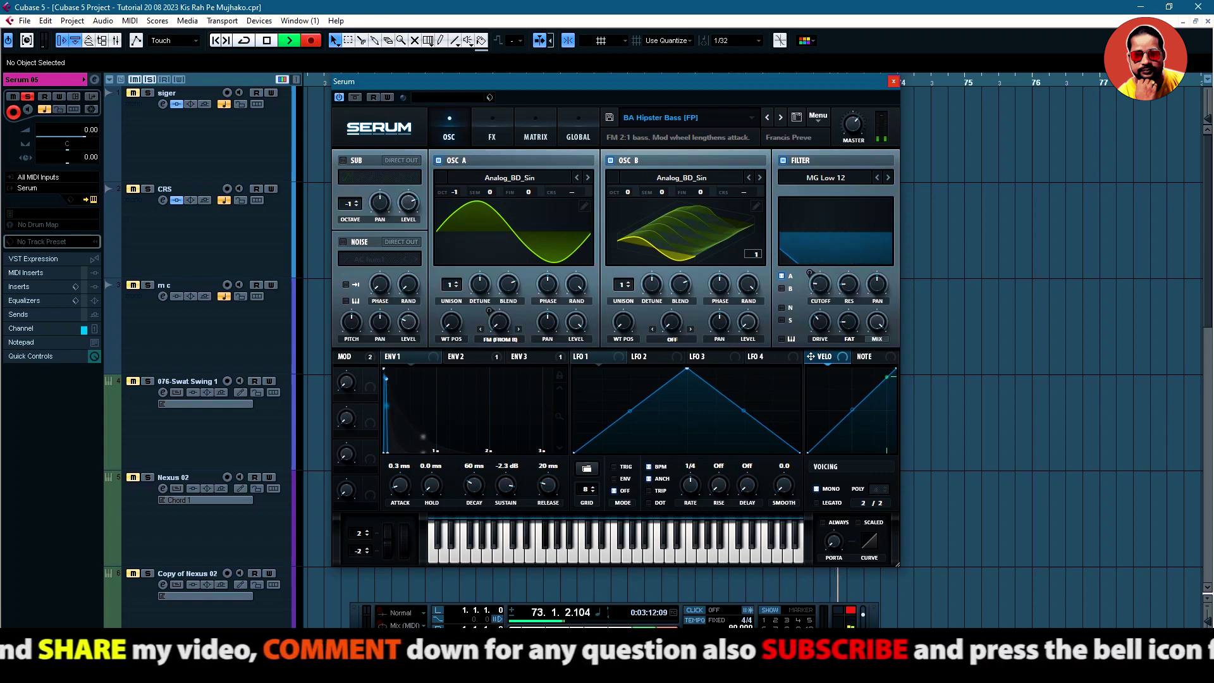
{"action": "left_click", "coordinate": [779, 117]}
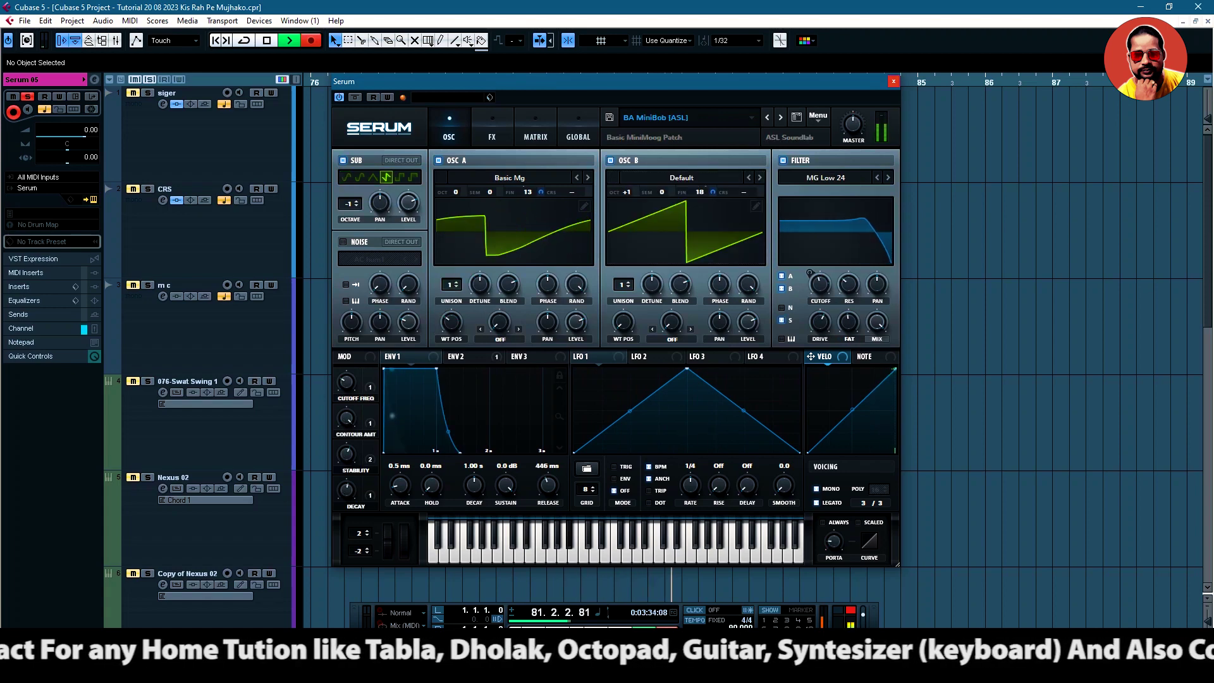
{"action": "left_click", "coordinate": [780, 117]}
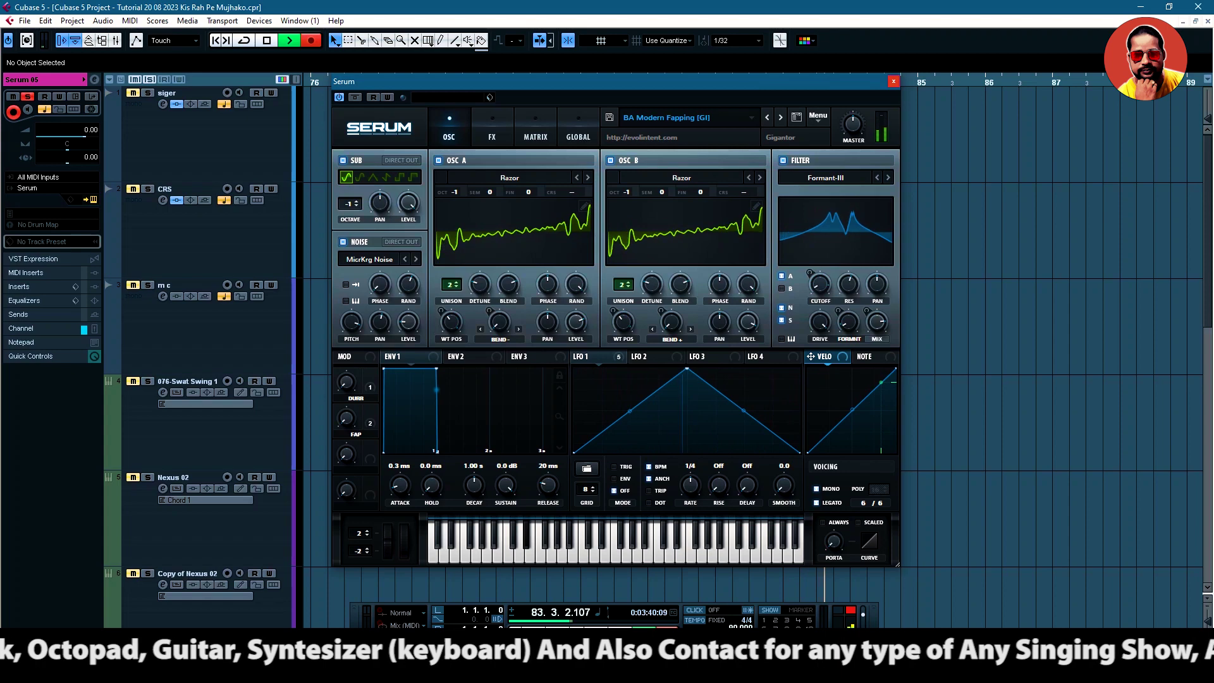
{"action": "left_click", "coordinate": [781, 117]}
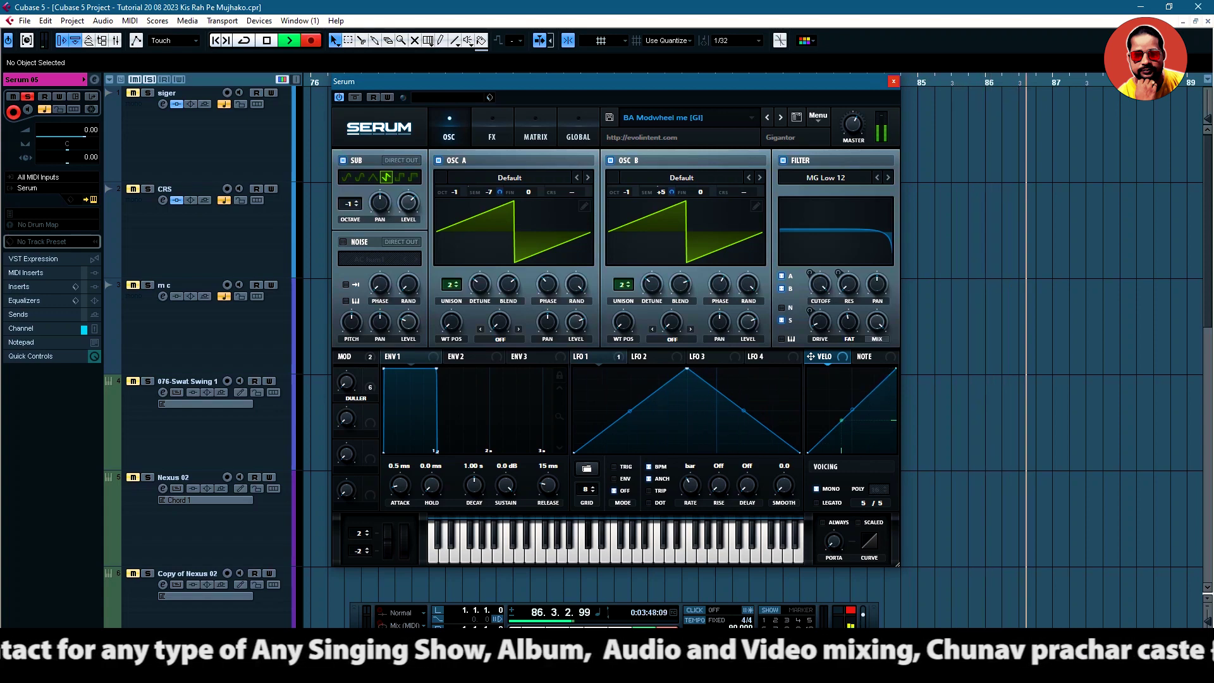
- Audition the following Serum bass presets in order, through BA Short Bass and BA Tech Step FM, and load BA Trancy Bass
{"action": "key", "text": "Right"}
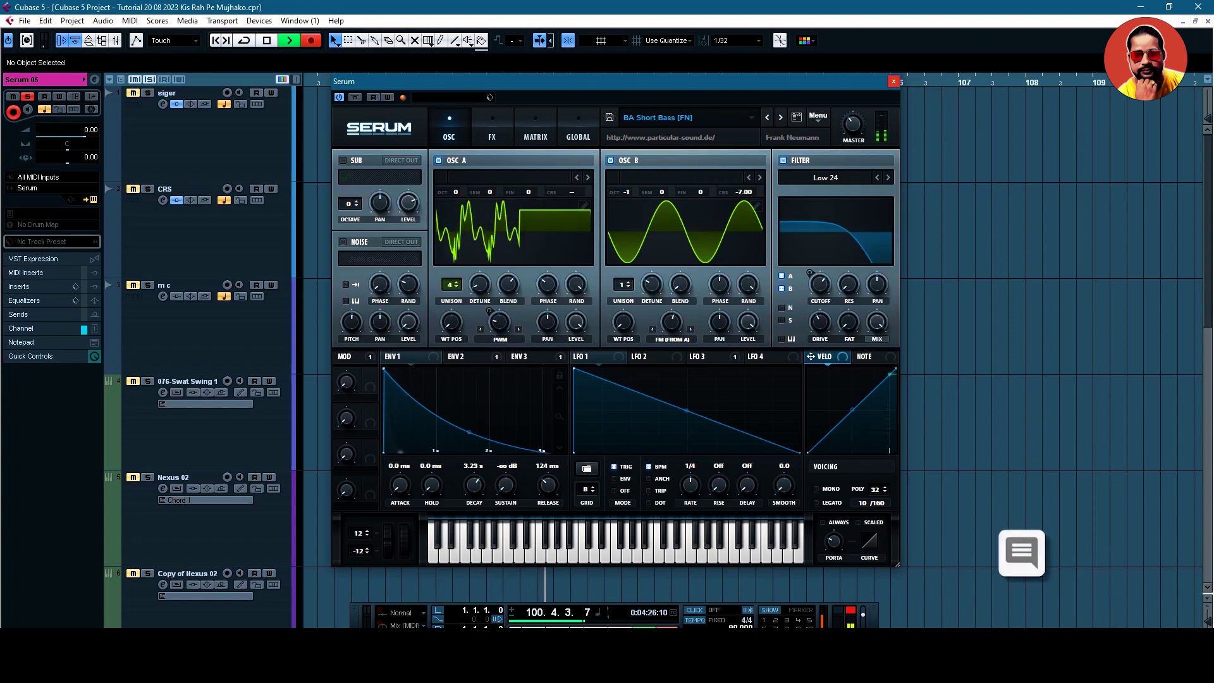
{"action": "key", "text": "Right"}
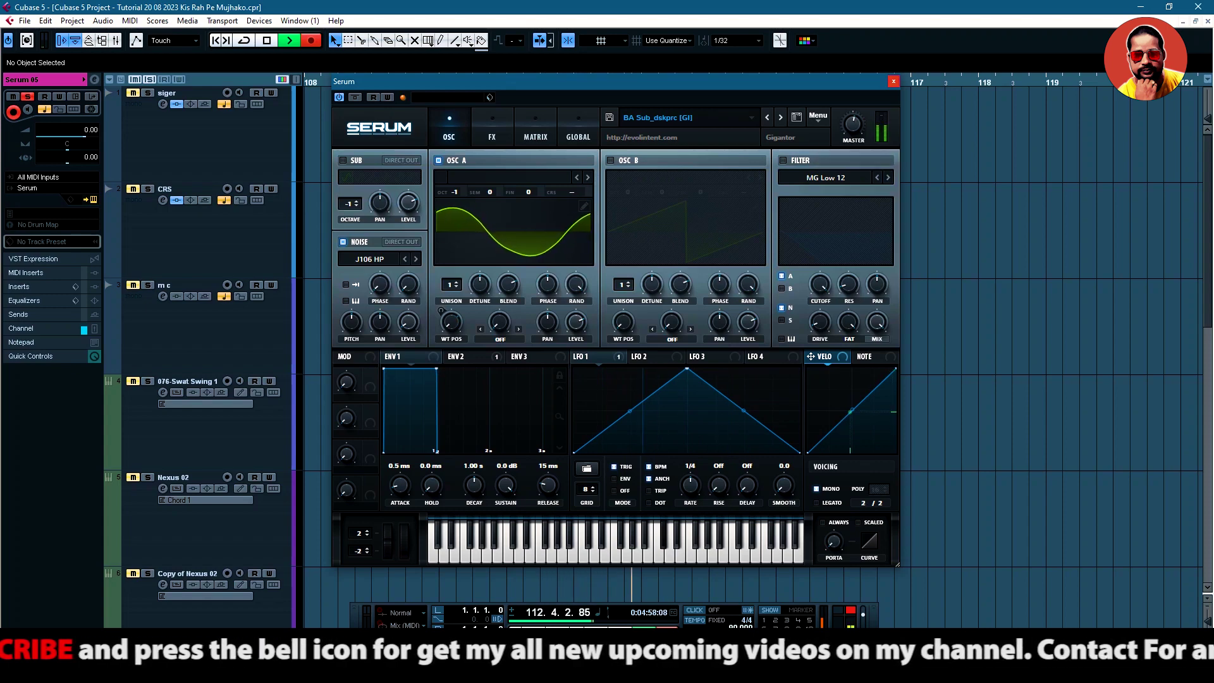
{"action": "left_click", "coordinate": [781, 117]}
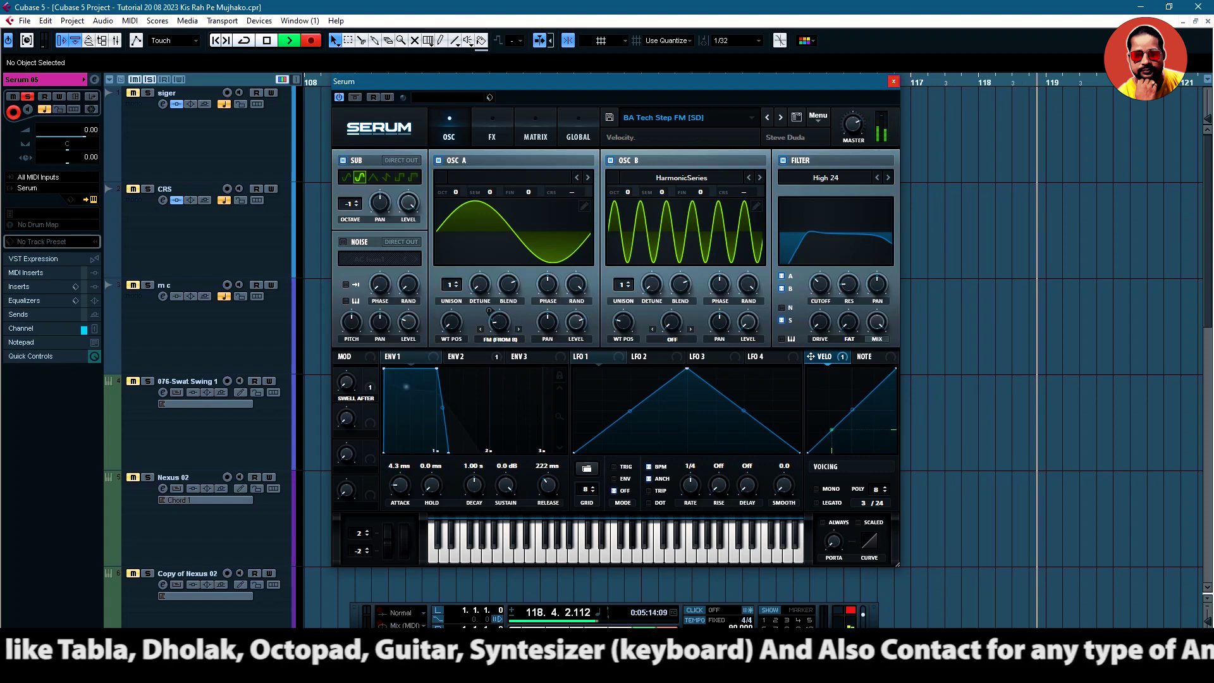
{"action": "key", "text": "Right"}
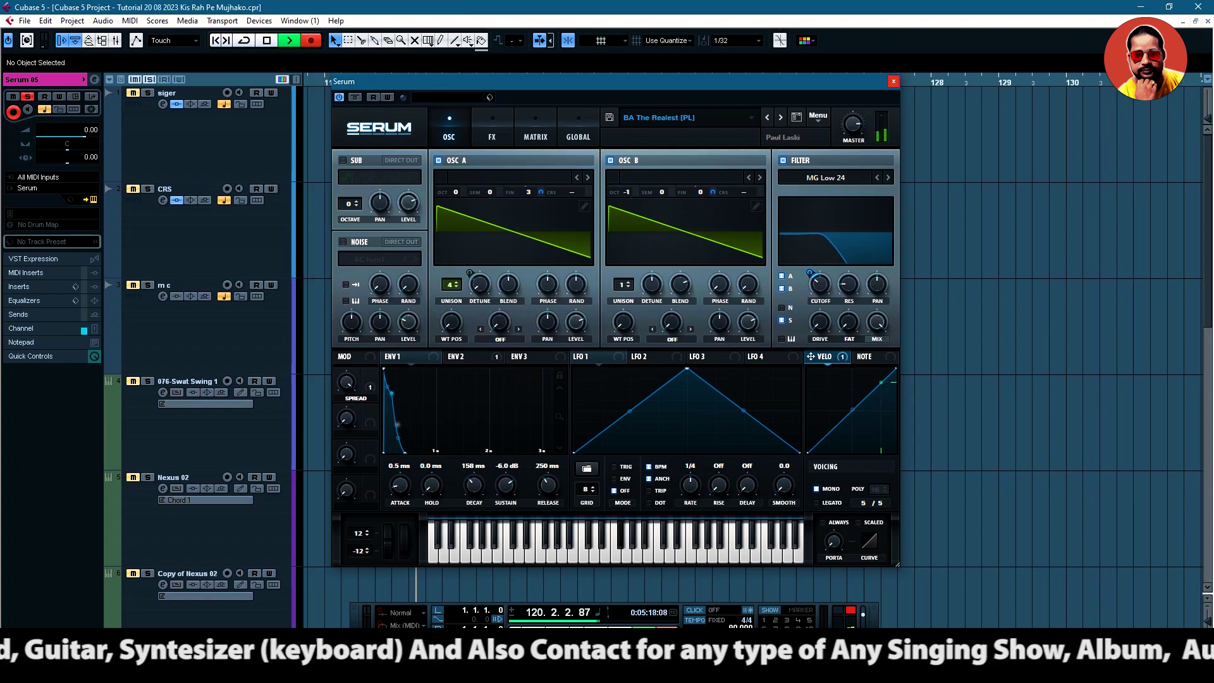
{"action": "key", "text": "Right"}
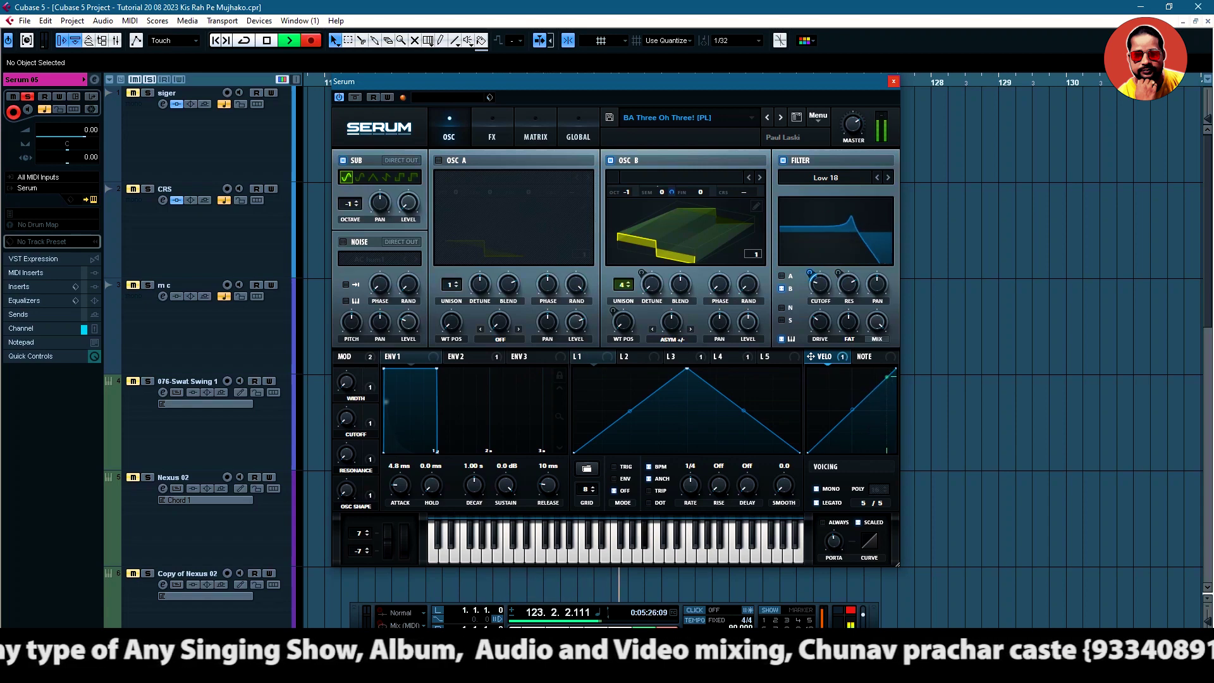
{"action": "key", "text": "Right"}
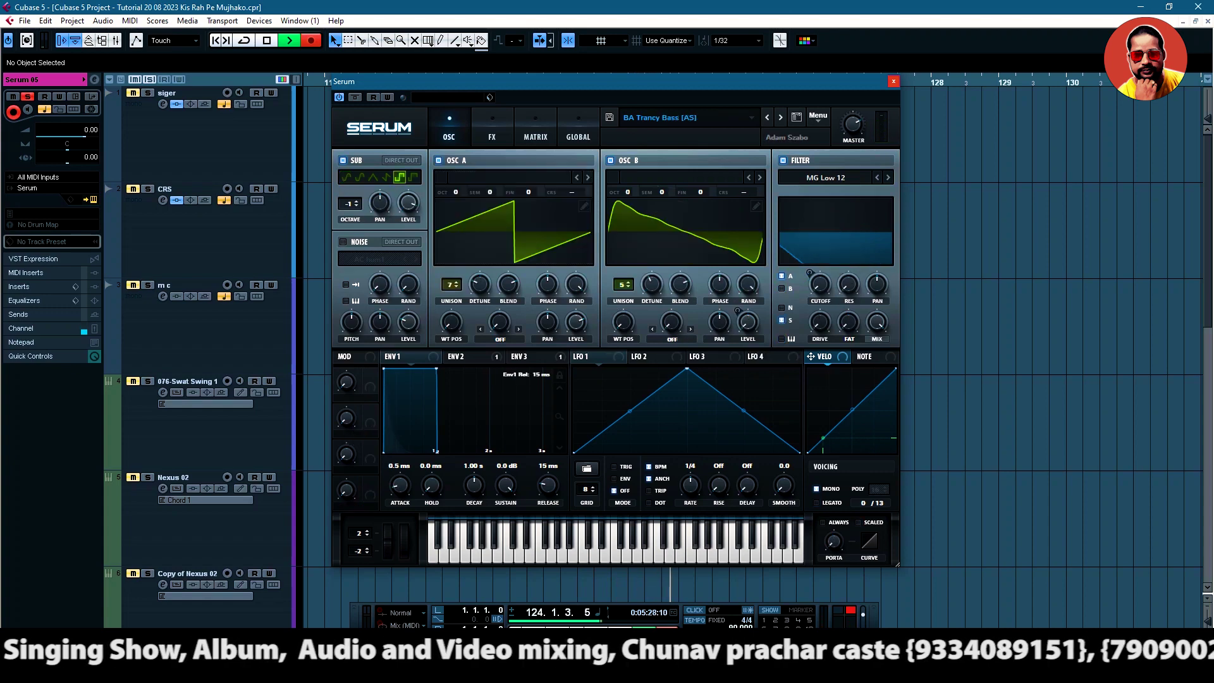
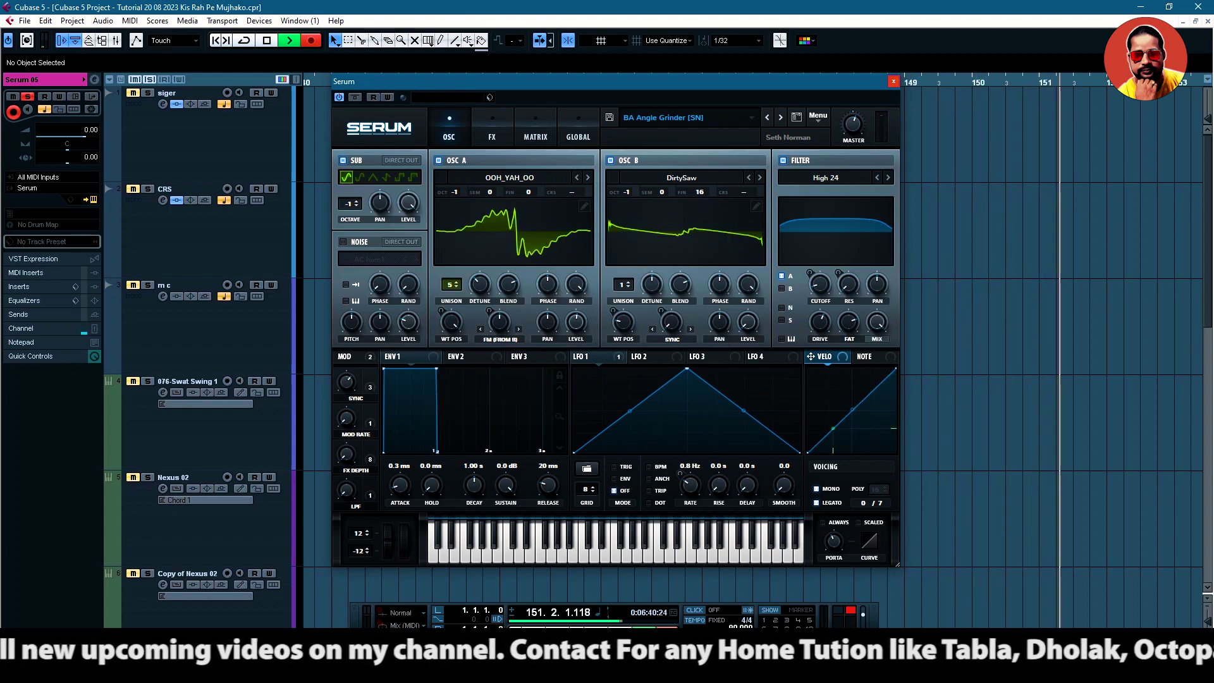
- Audition the Serum dubstep-style bass presets in order from BA Angry Boss through BA Bandpass 2 and BA Bites to BA BlackMask
{"action": "left_click", "coordinate": [780, 117]}
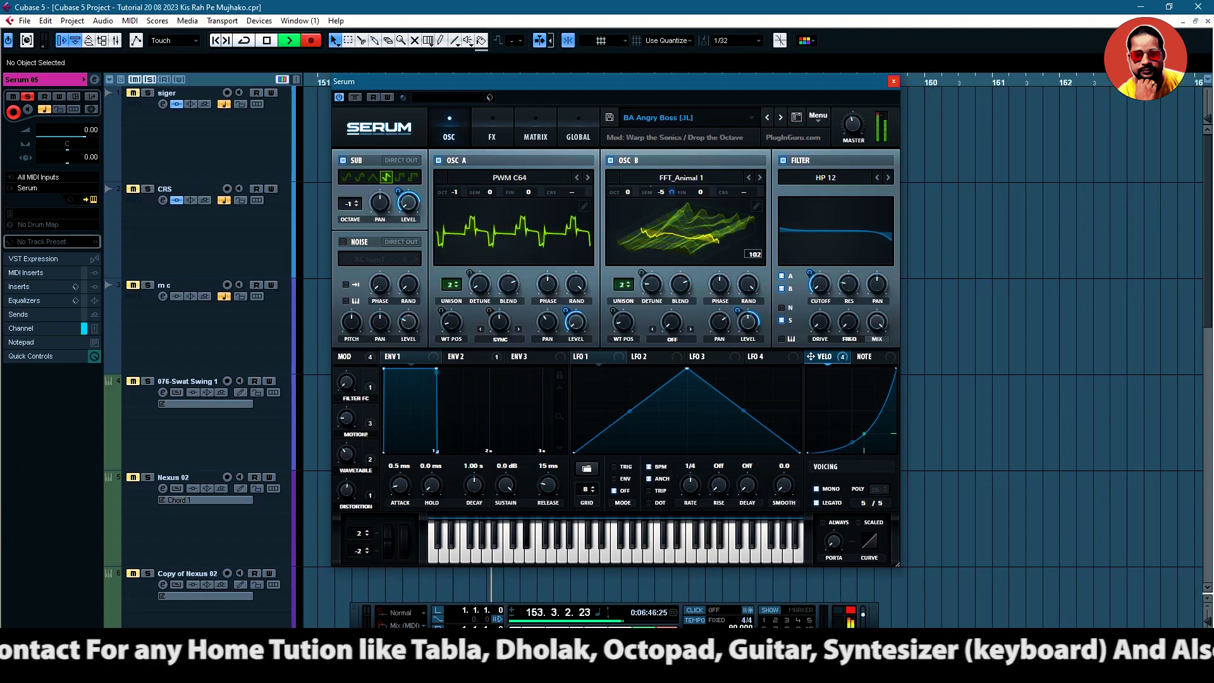
{"action": "left_click", "coordinate": [781, 117]}
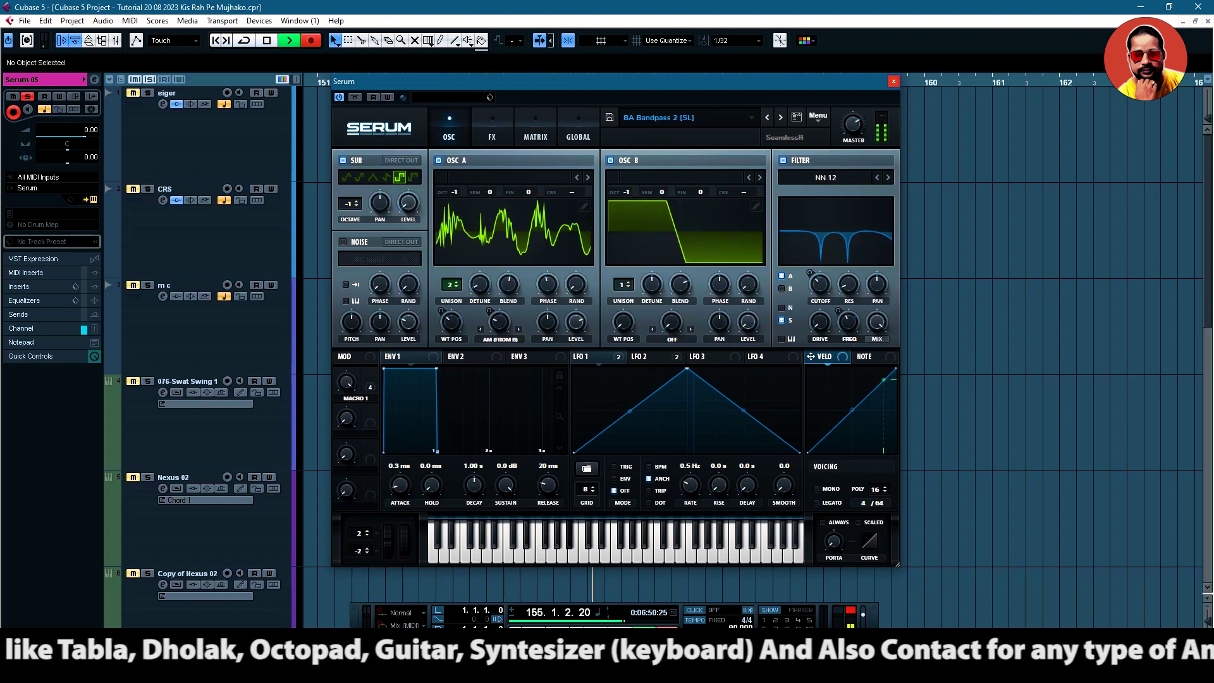
{"action": "left_click", "coordinate": [780, 117]}
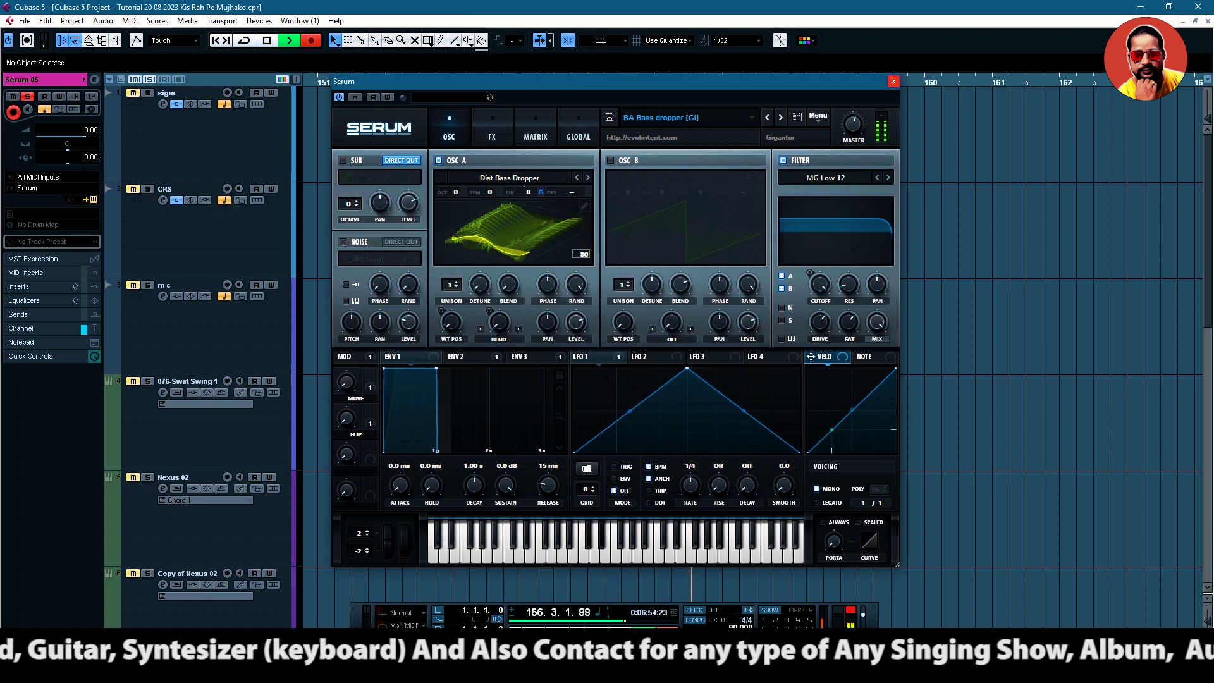
{"action": "left_click", "coordinate": [781, 117]}
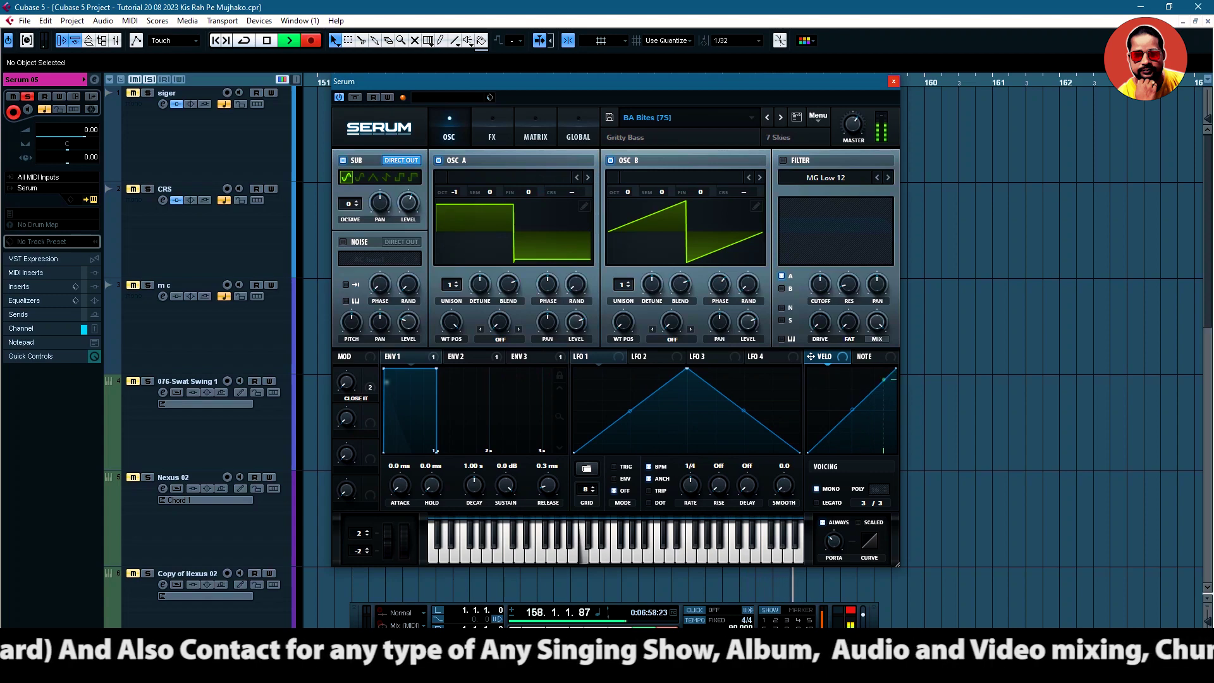
{"action": "left_click", "coordinate": [781, 117]}
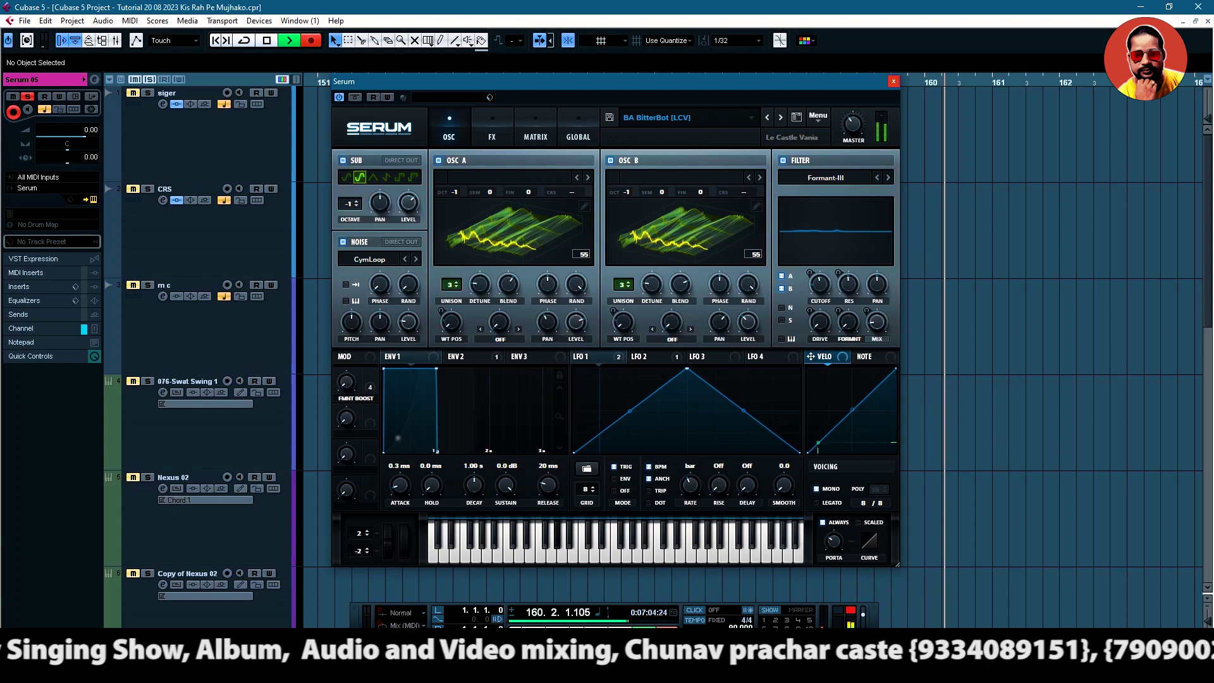
{"action": "left_click", "coordinate": [781, 117]}
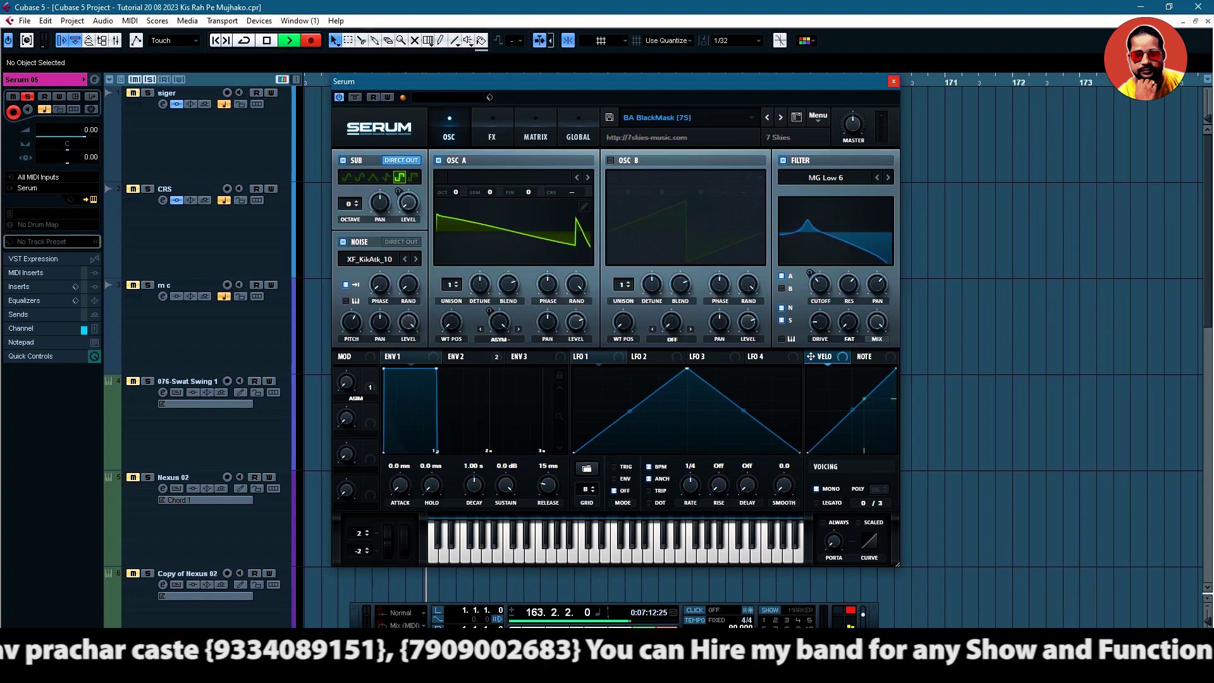
- Audition the Serum bass presets from BA BotWerx through BA Complextro 1 and 2 and BA CrowdScream Bass to BA Dark Weight DnB
{"action": "left_click", "coordinate": [781, 117]}
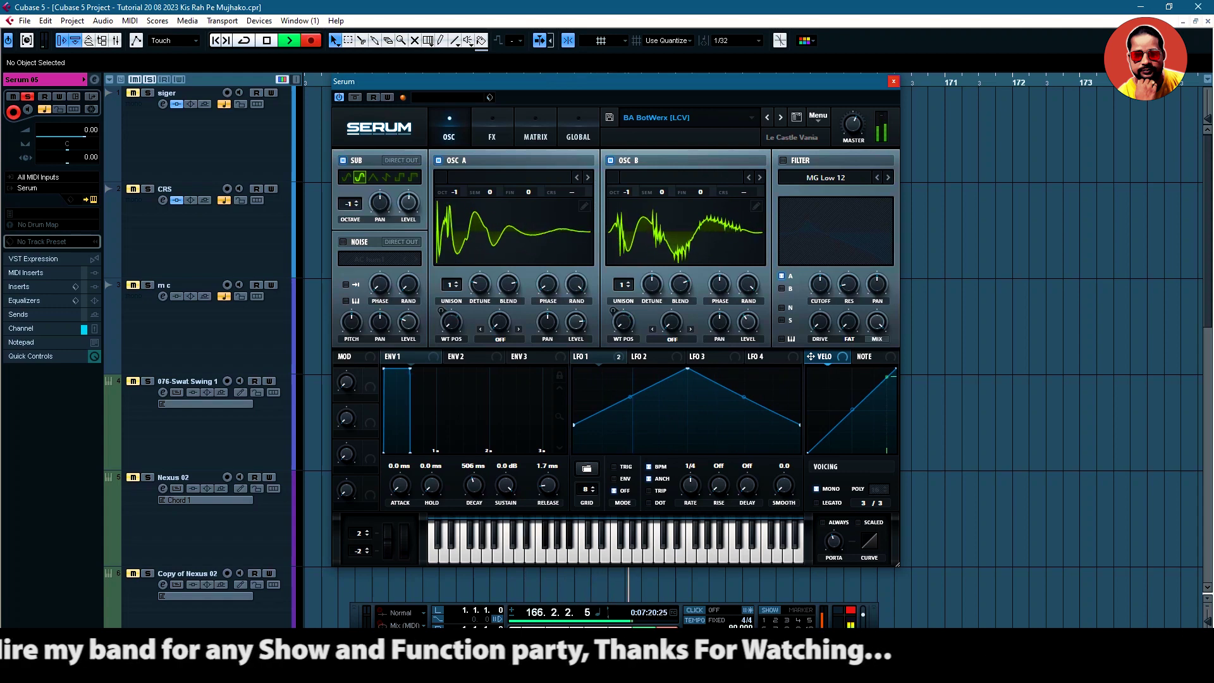
{"action": "left_click", "coordinate": [781, 117]}
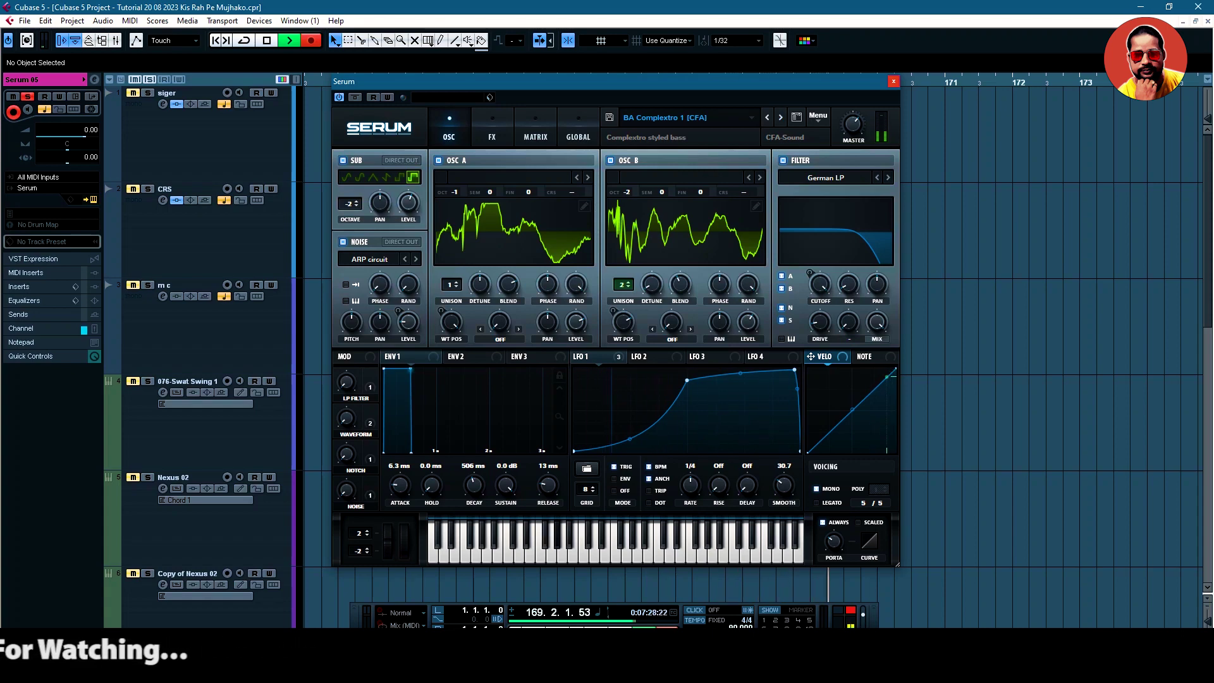
{"action": "left_click", "coordinate": [781, 117]}
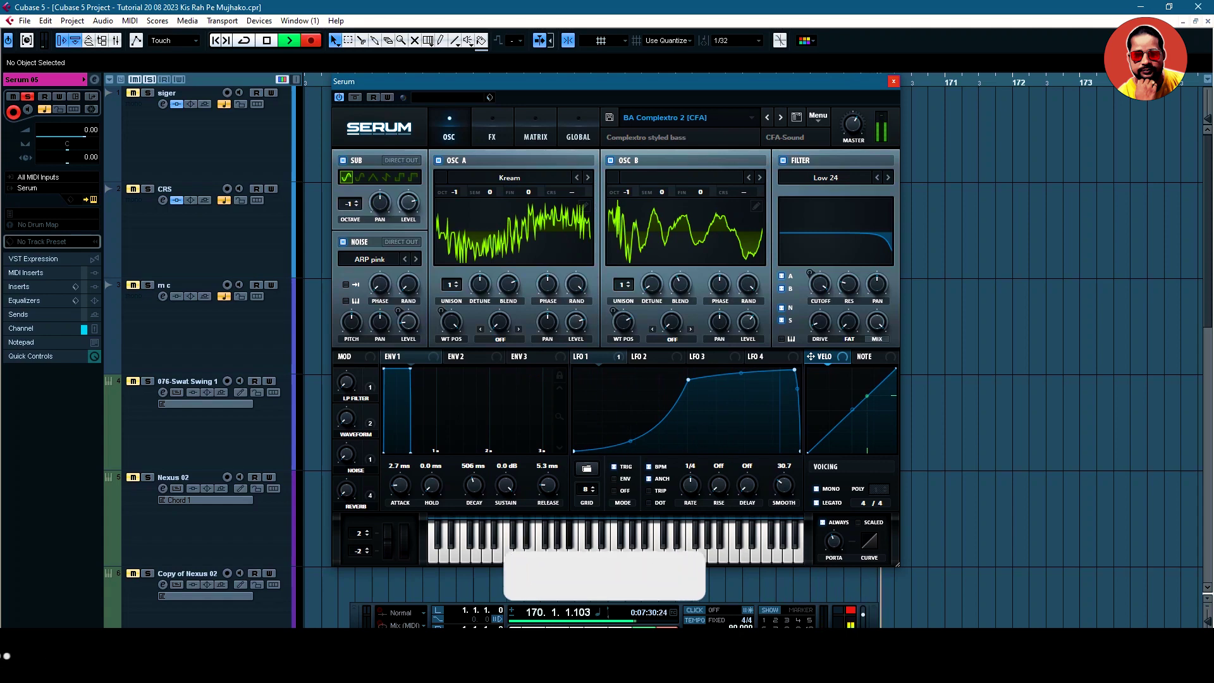
{"action": "left_click", "coordinate": [780, 117]}
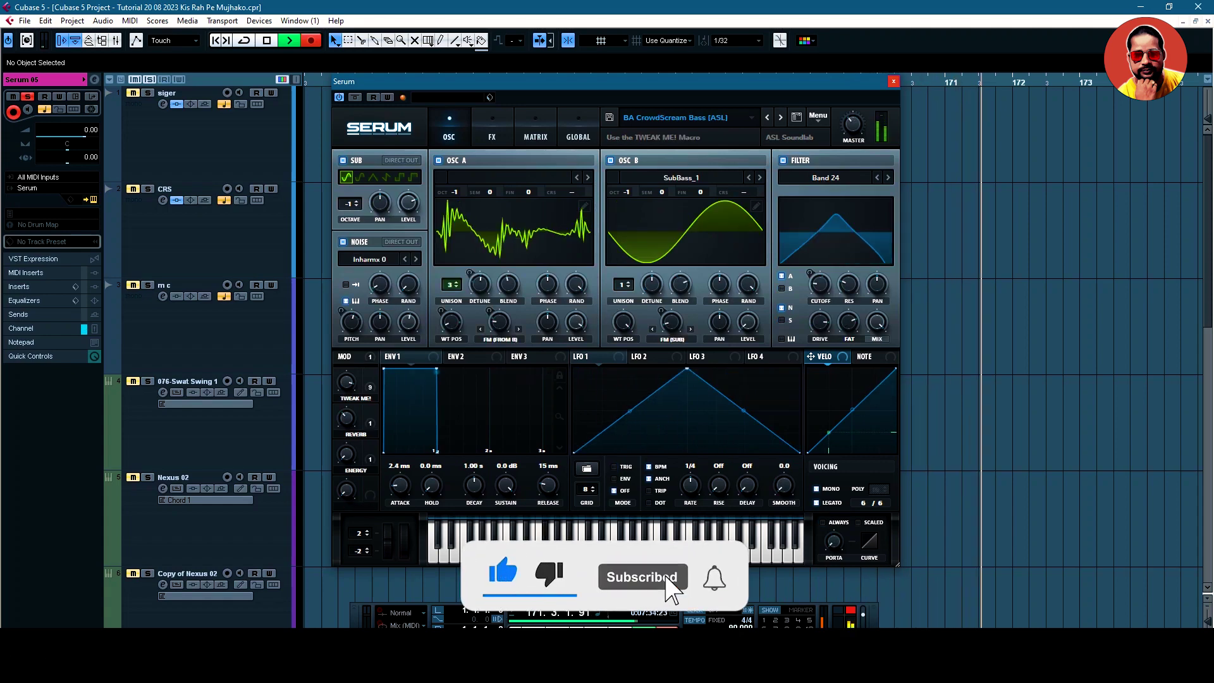
{"action": "left_click", "coordinate": [780, 117]}
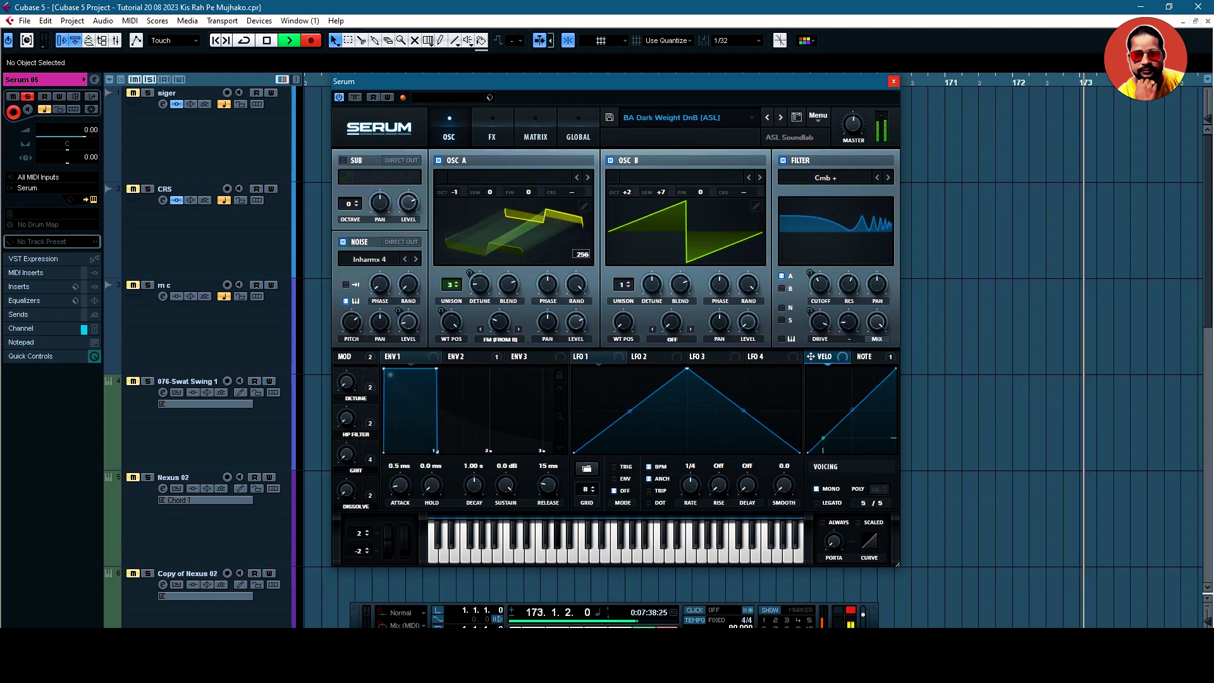
- Audition further Serum bass presets, including BA DIE for you, BA Evolving Bass, BA Gritter and BA GRWL PNCH!
{"action": "left_click", "coordinate": [781, 117]}
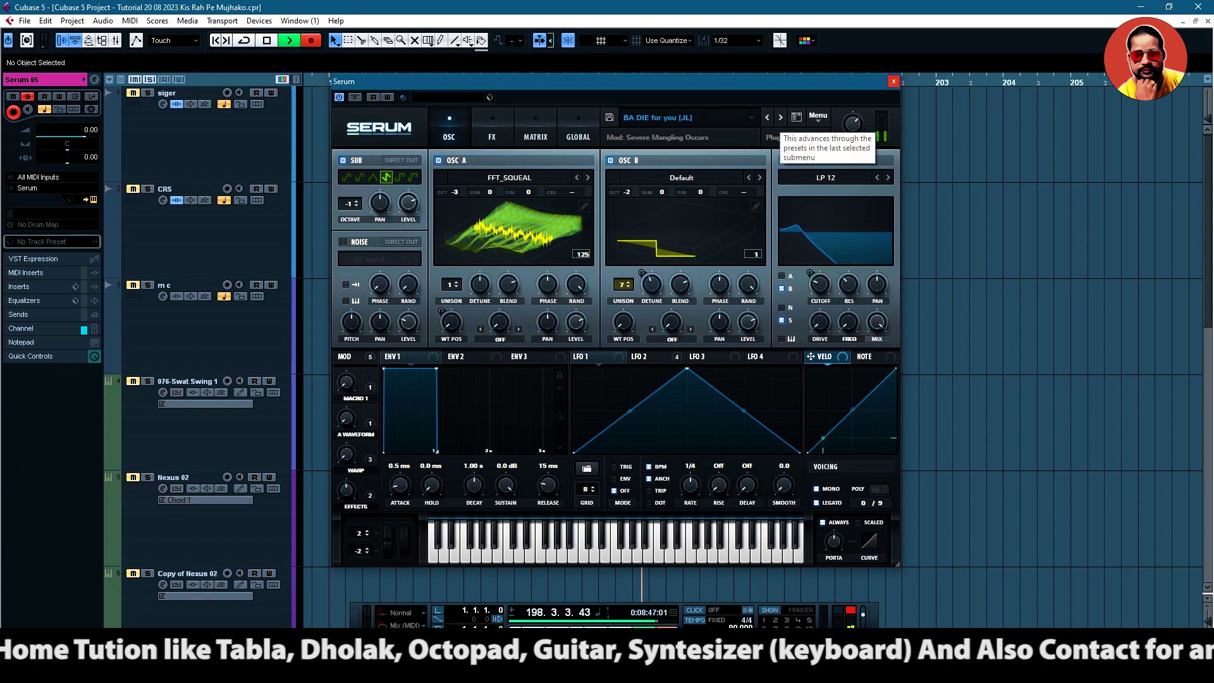
{"action": "key", "text": "Right"}
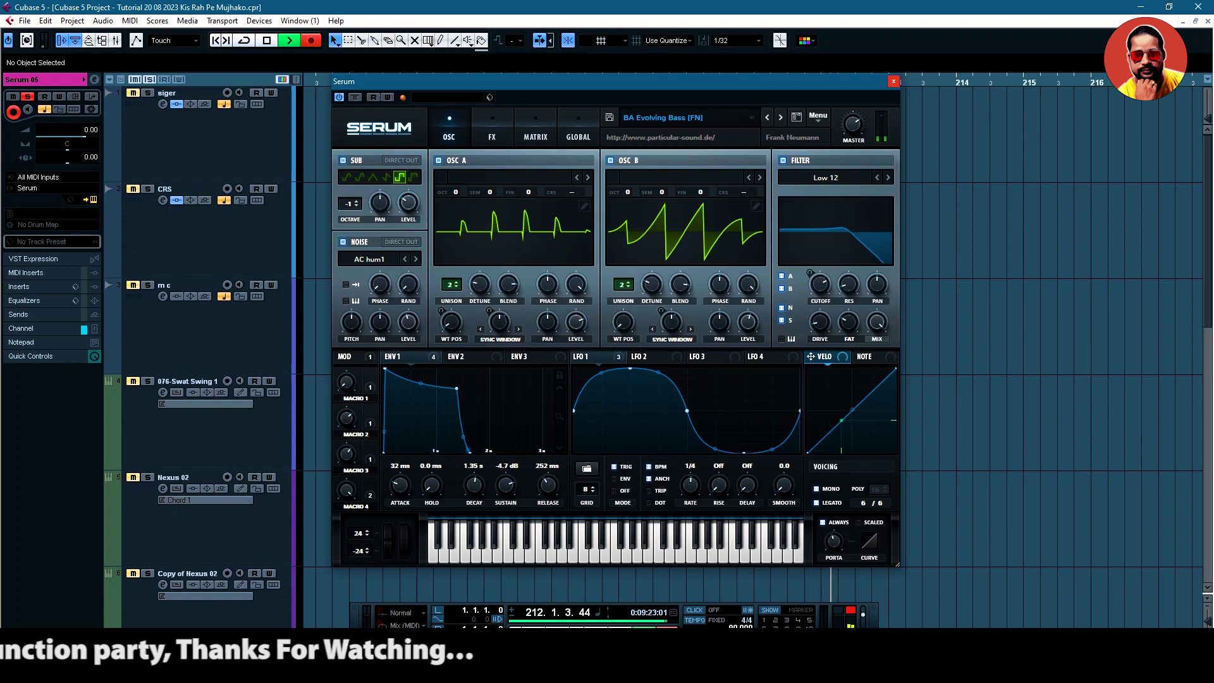
{"action": "key", "text": "Right"}
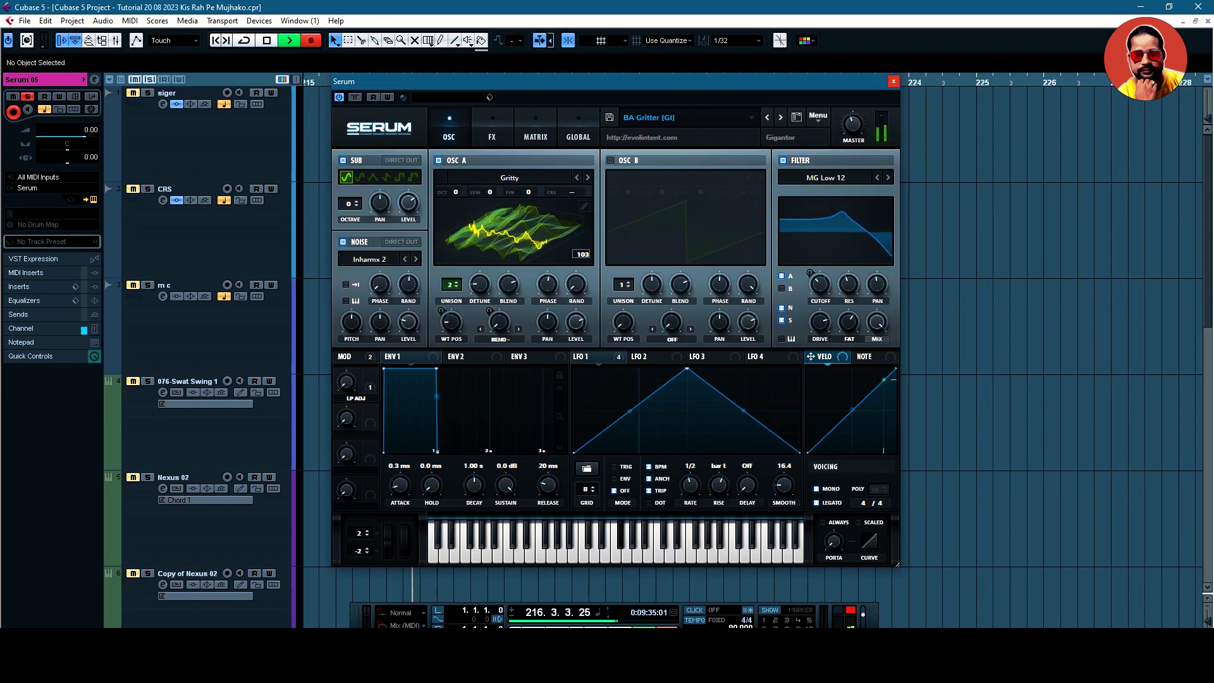
{"action": "left_click", "coordinate": [781, 117]}
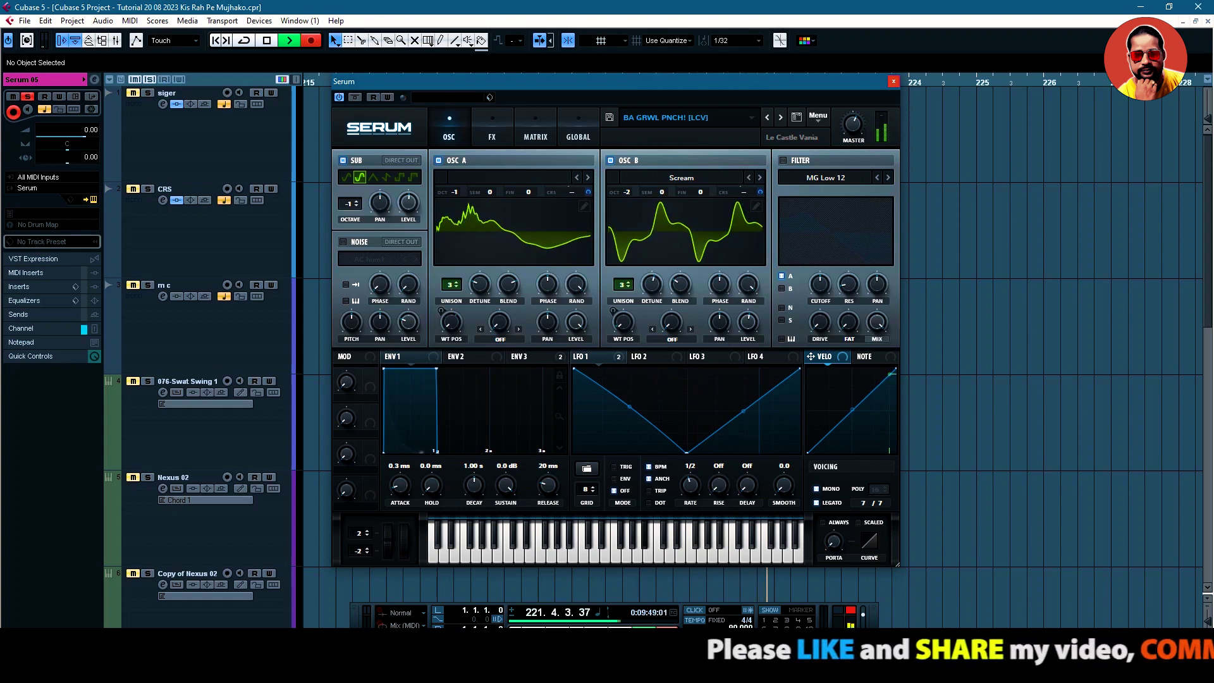
- Audition the Serum presets BA Hoo, BA Inertia Wobbler, BA LazorBass and BA Le Gigante, and return to BA LazorBass
{"action": "mouse_move", "coordinate": [853, 123]}
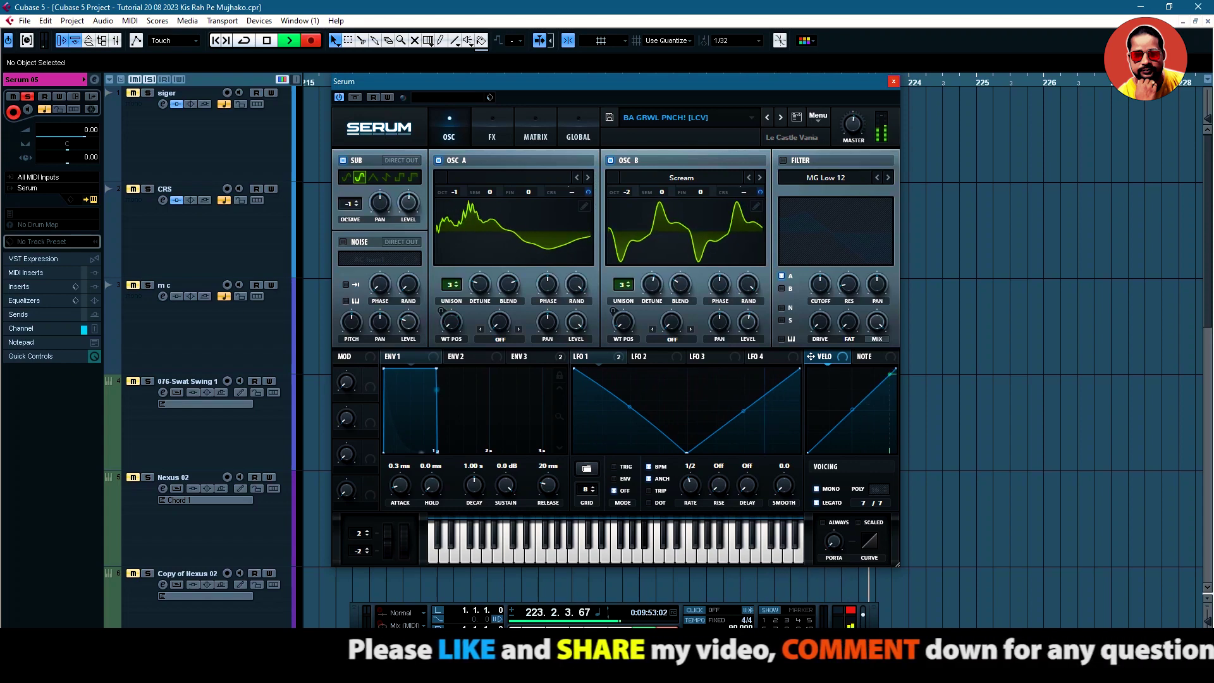
{"action": "left_click", "coordinate": [781, 117]}
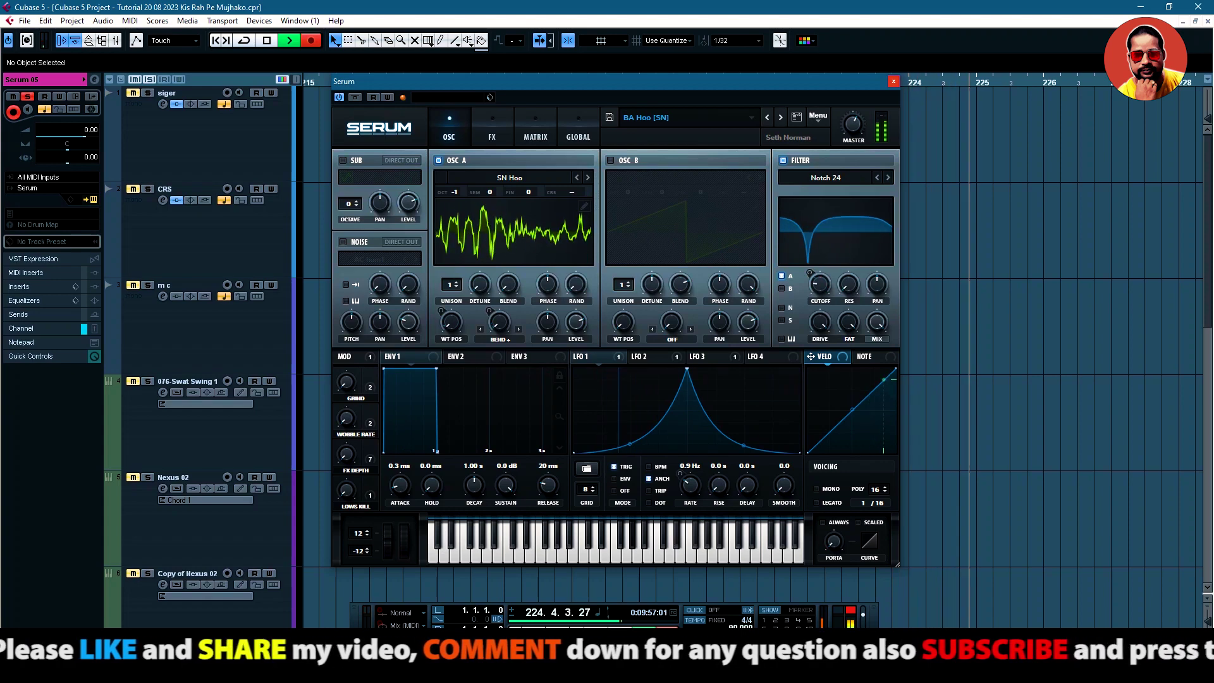
{"action": "left_click", "coordinate": [780, 117]}
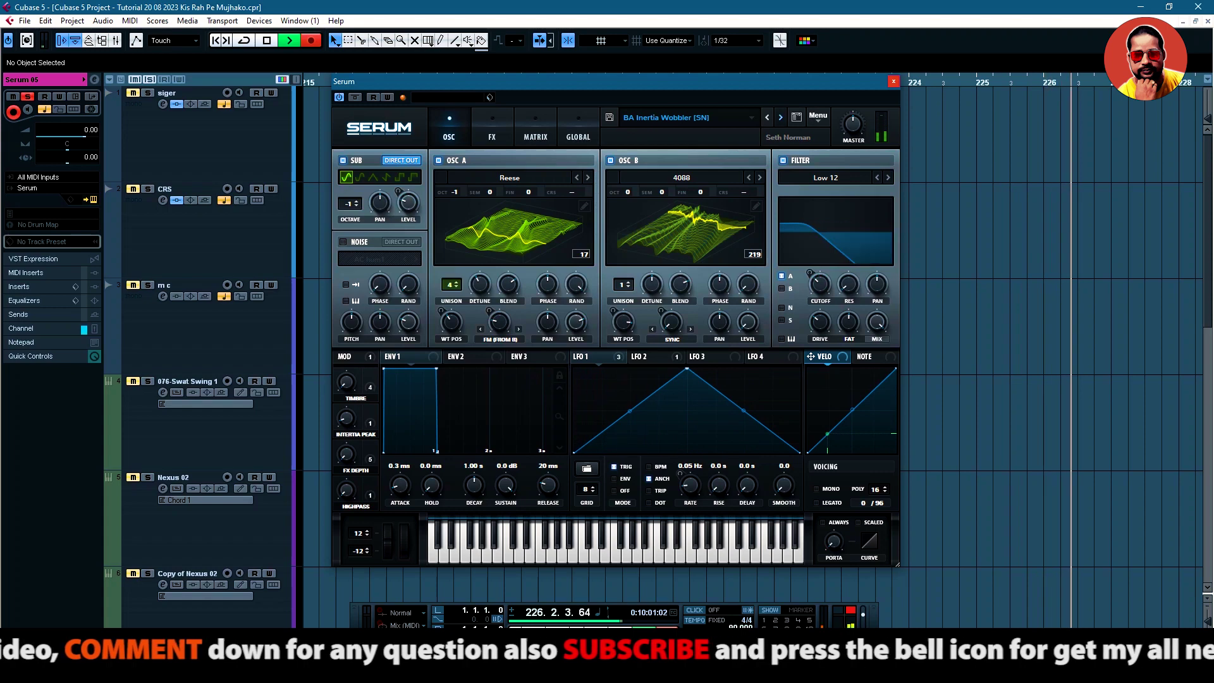
{"action": "left_click", "coordinate": [780, 117]}
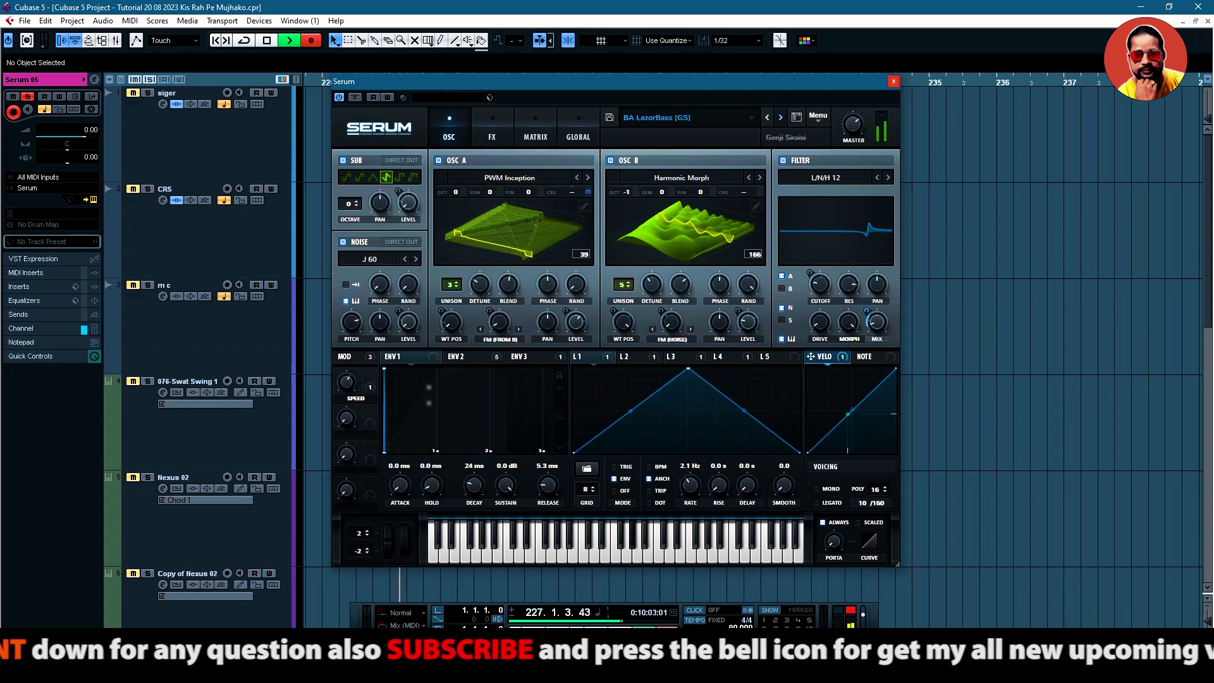
{"action": "left_click", "coordinate": [780, 117]}
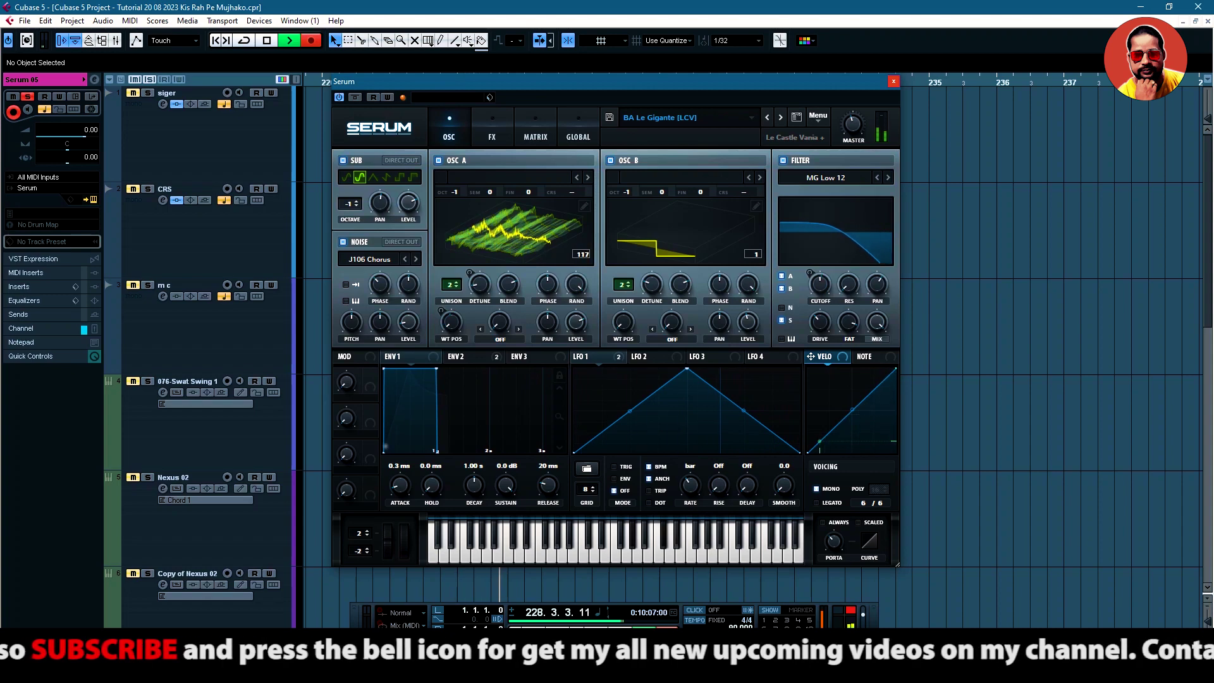
{"action": "key", "text": "Left"}
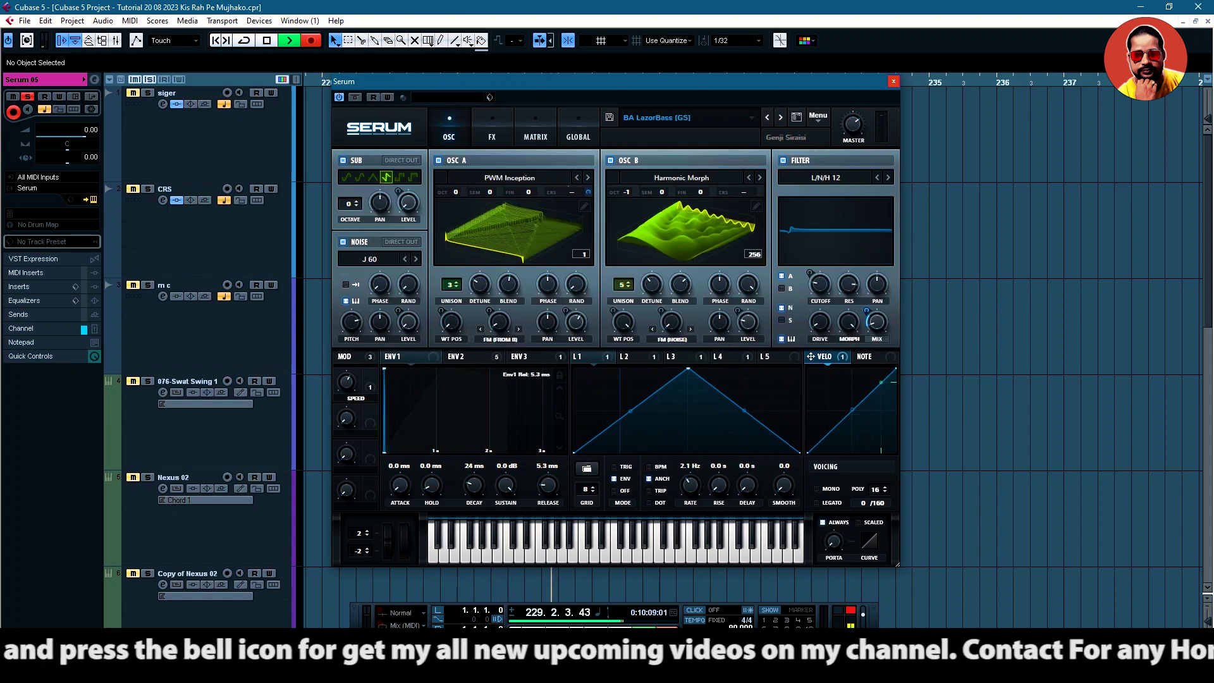
- Audition more Serum bass presets, from BA Mean Rawr Bass through BA Revolt and BA SCREAM Wobble 01 to BA Skreetcher Creeture
{"action": "left_click", "coordinate": [780, 117]}
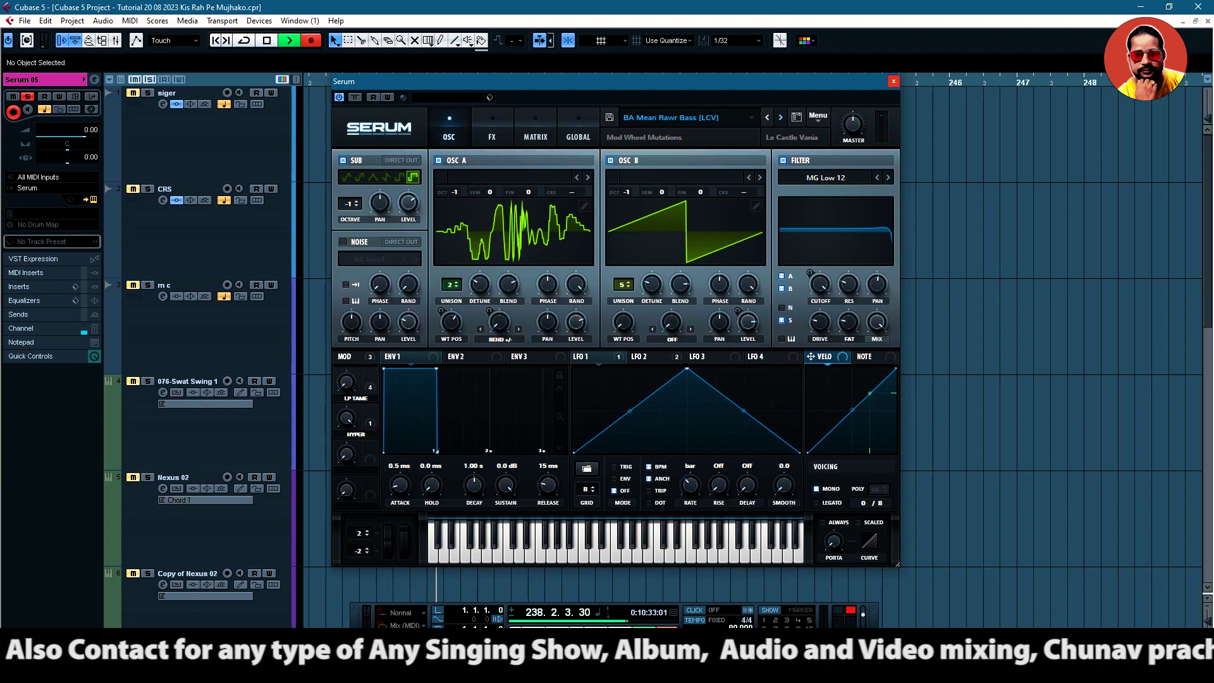
{"action": "left_click", "coordinate": [781, 117]}
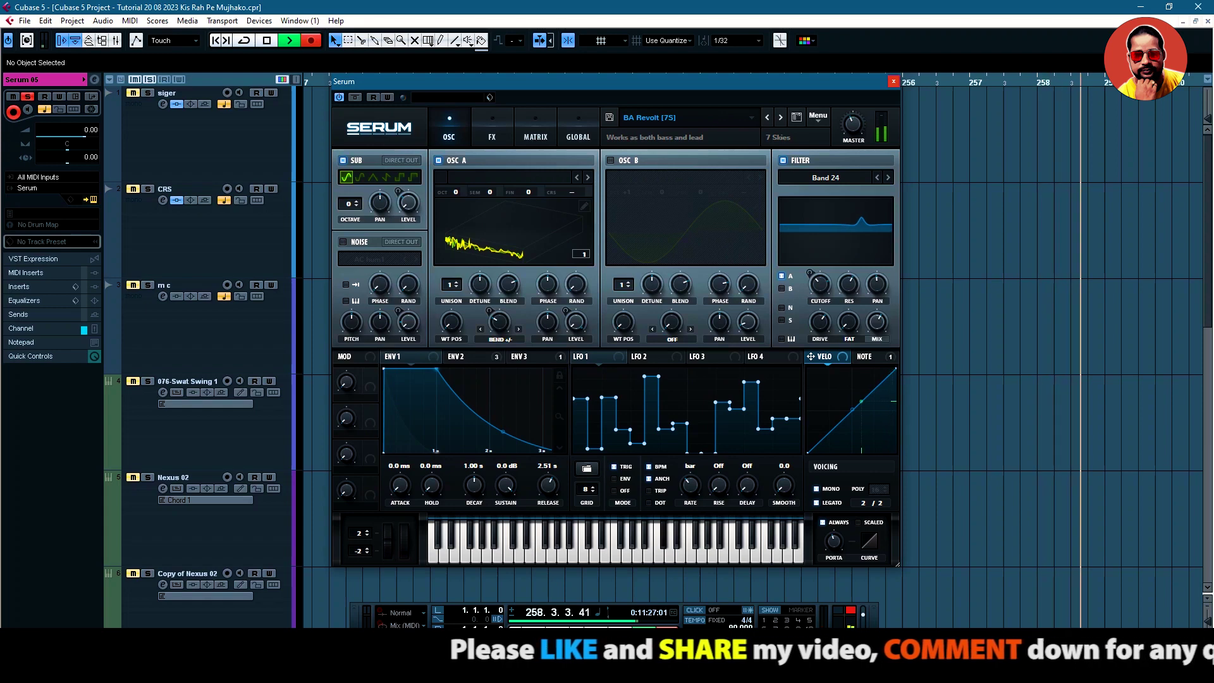
{"action": "left_click", "coordinate": [780, 117]}
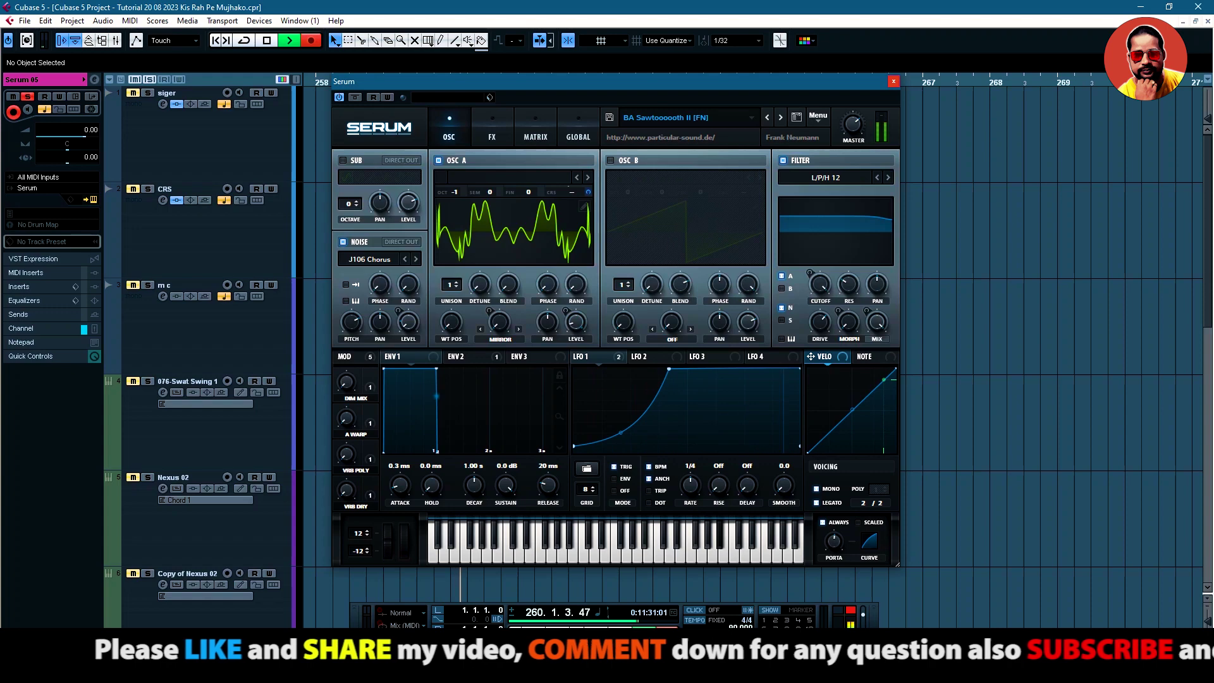
{"action": "left_click", "coordinate": [780, 117]}
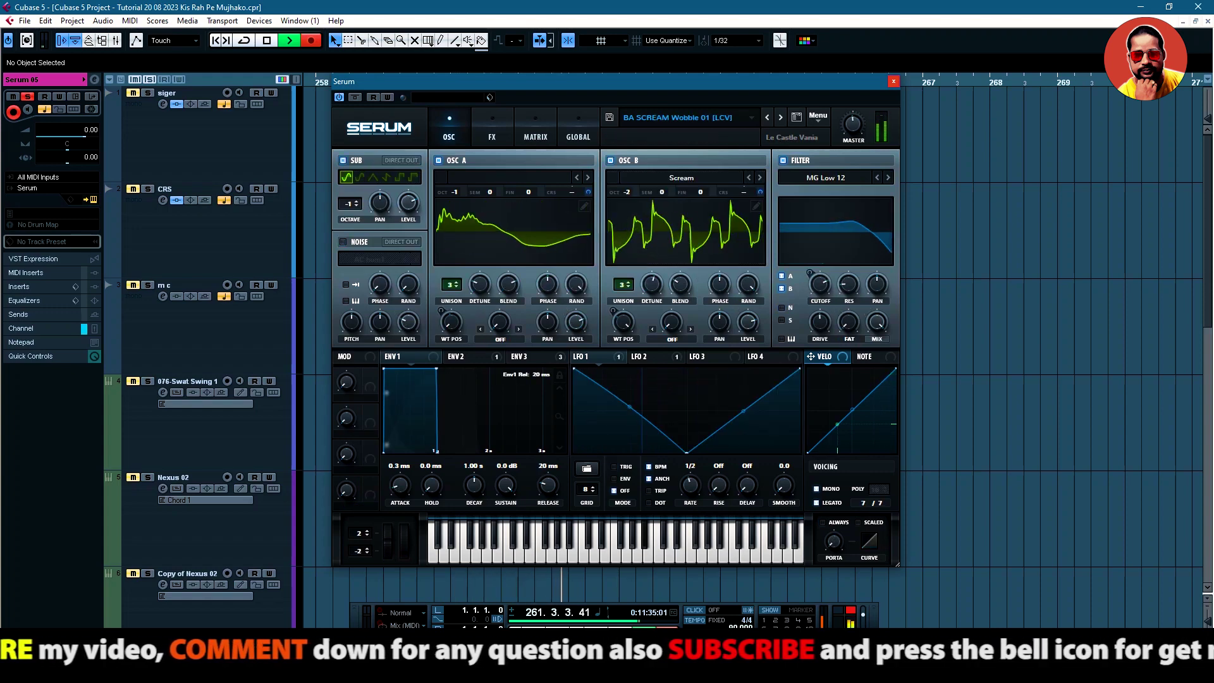
{"action": "left_click", "coordinate": [781, 117]}
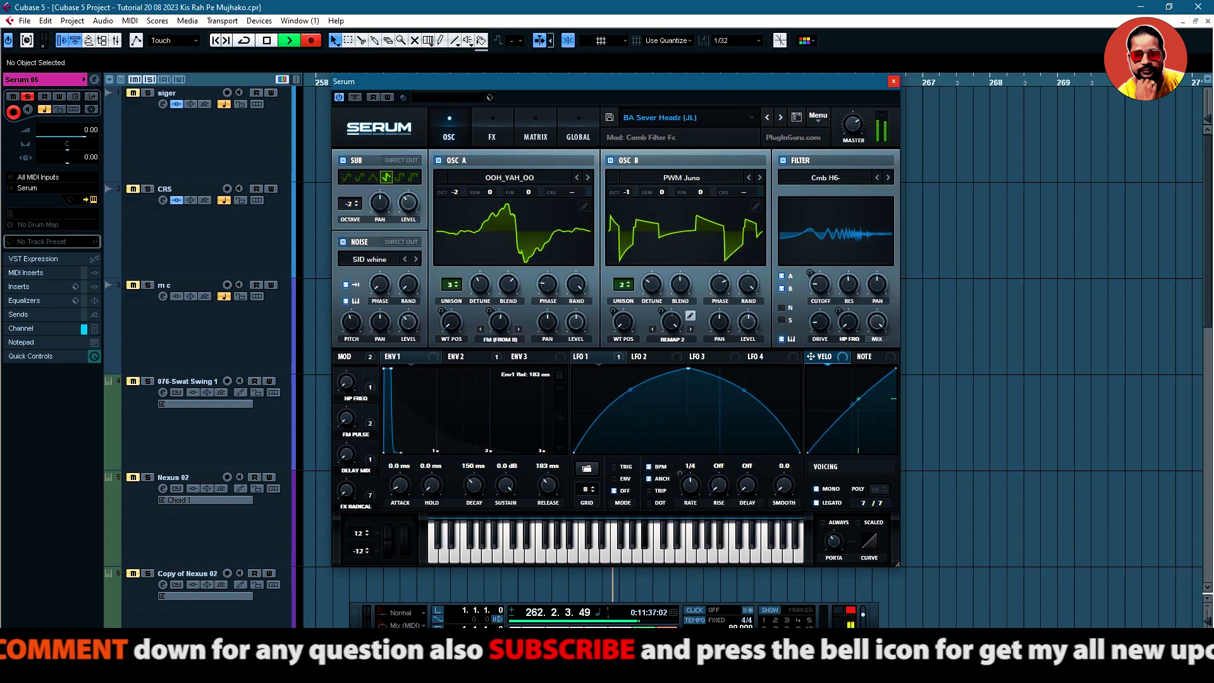
{"action": "left_click", "coordinate": [781, 117]}
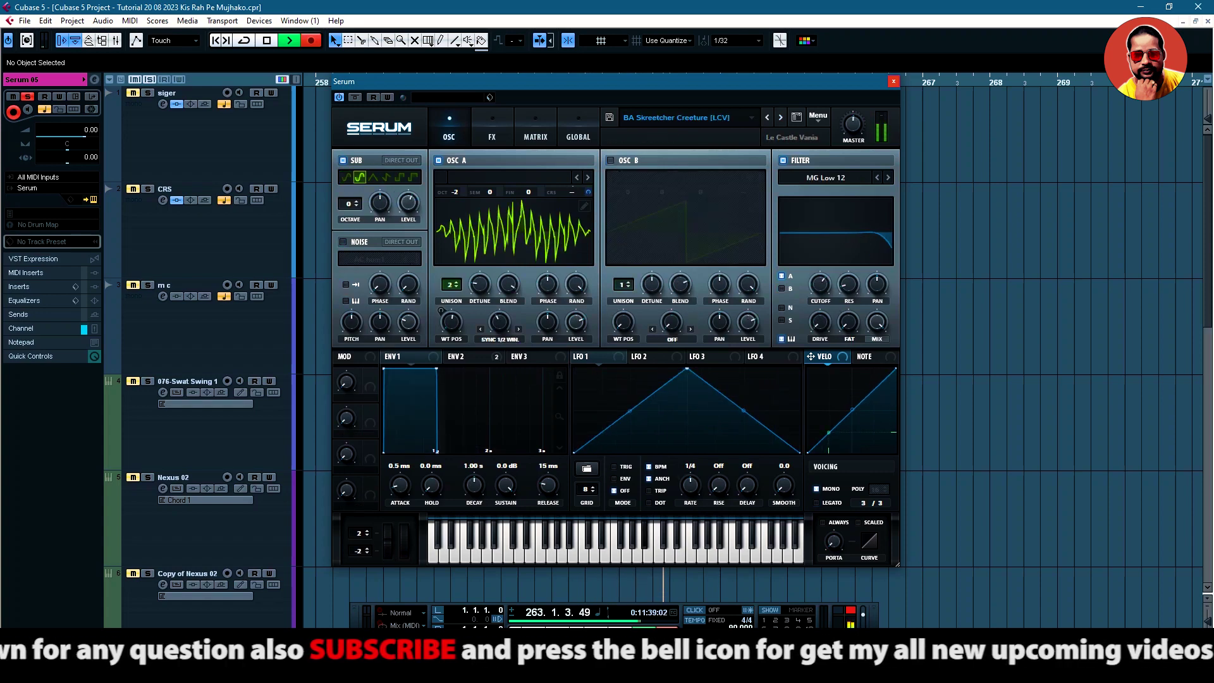
- Audition the Serum bass presets from BA Sludgecrank through BA Snailed, BA Squerbo and BA The Standard SC to BA Tu-um-wii
{"action": "left_click", "coordinate": [781, 117]}
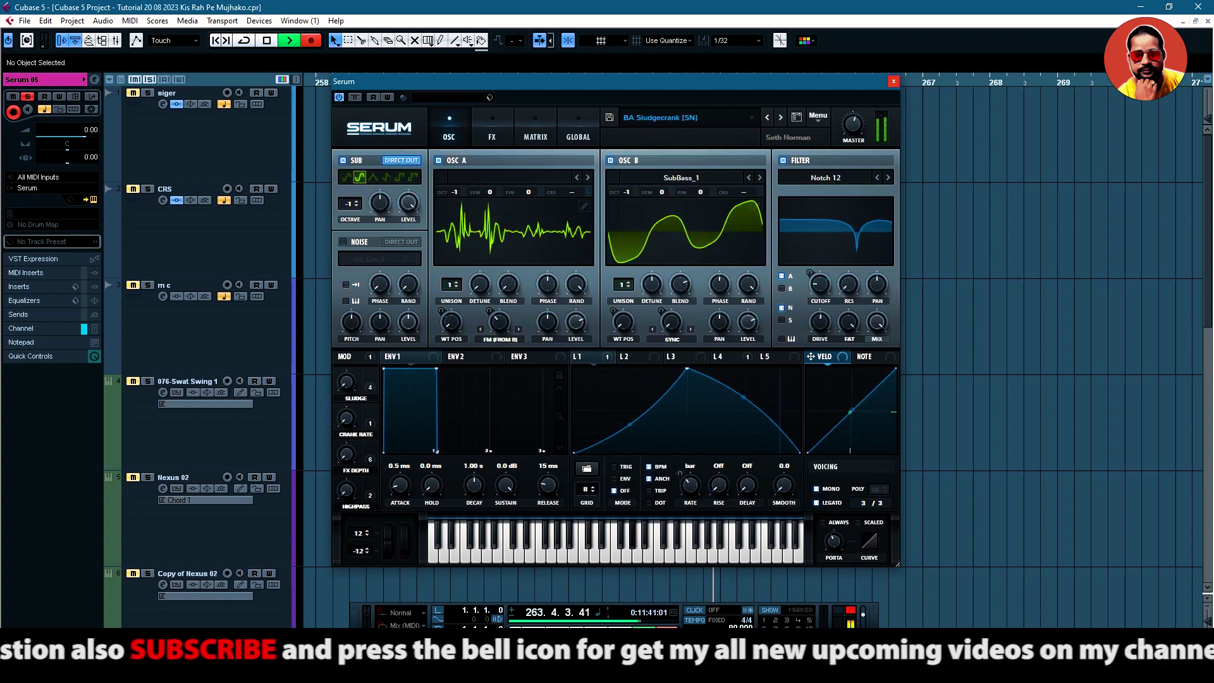
{"action": "left_click", "coordinate": [781, 117]}
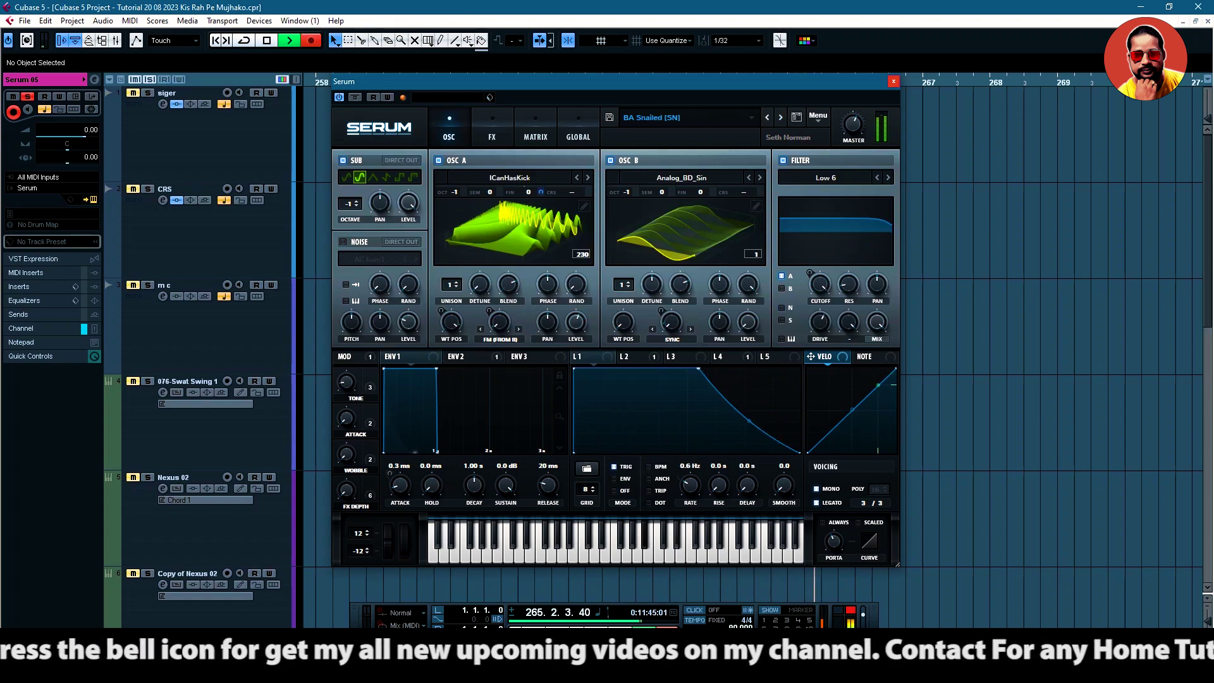
{"action": "left_click", "coordinate": [781, 117]}
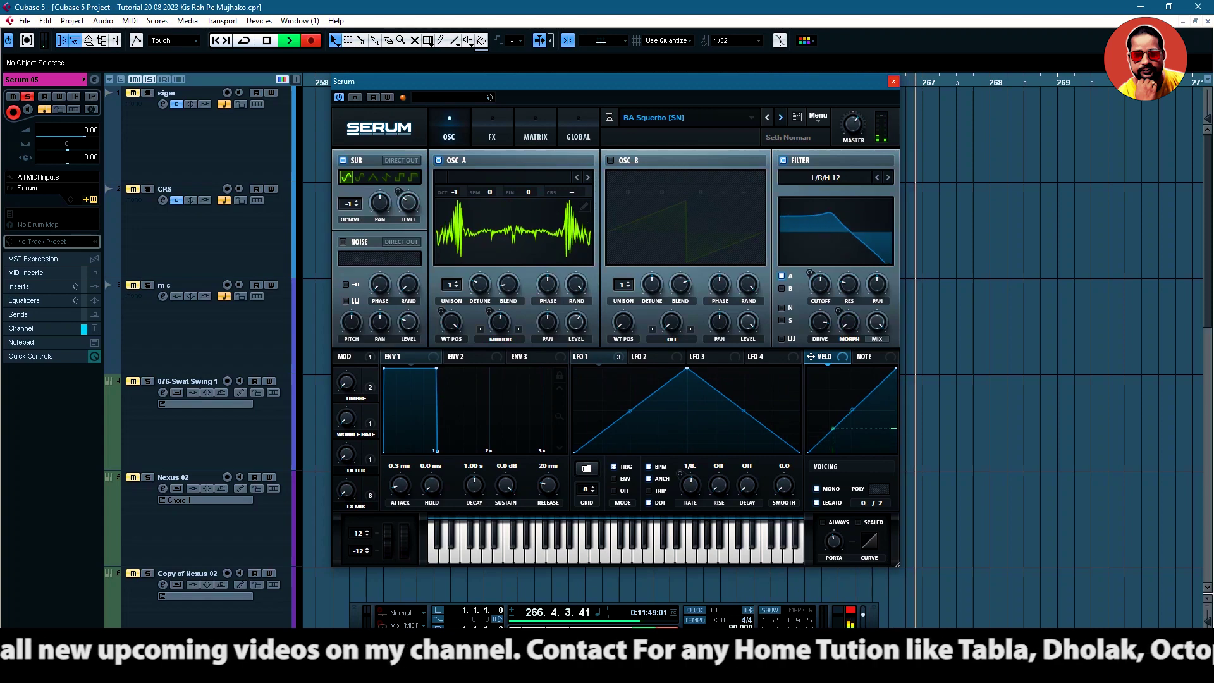
{"action": "left_click", "coordinate": [781, 117]}
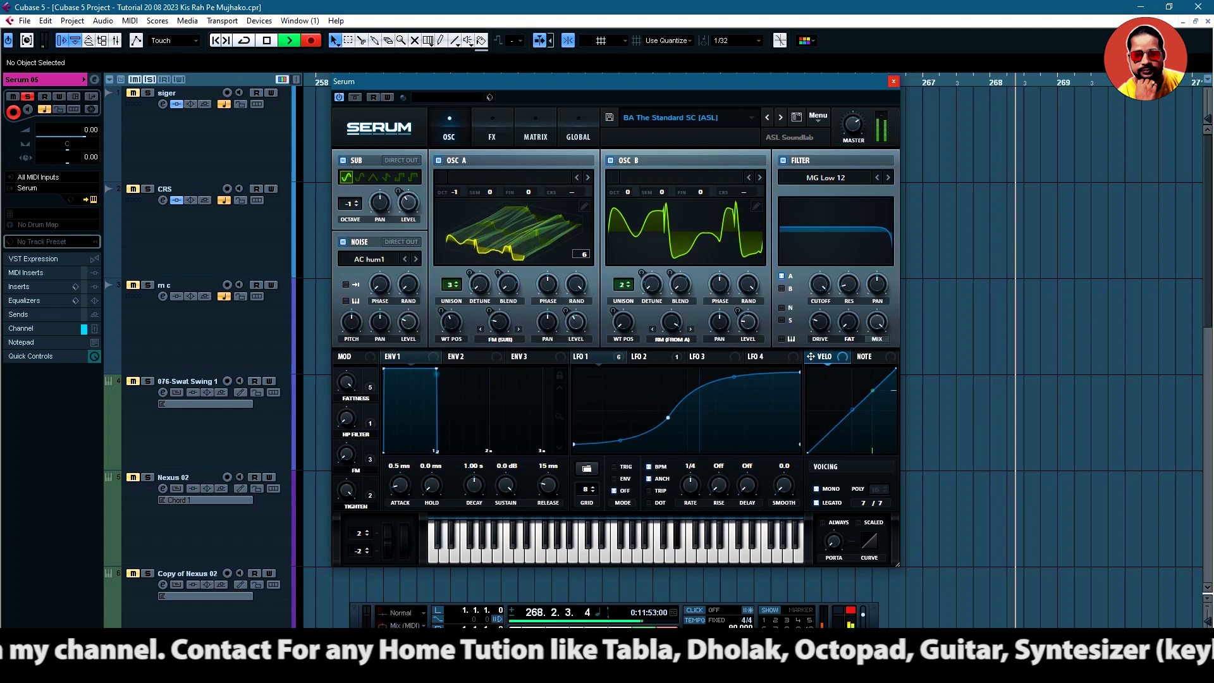
{"action": "left_click", "coordinate": [780, 117]}
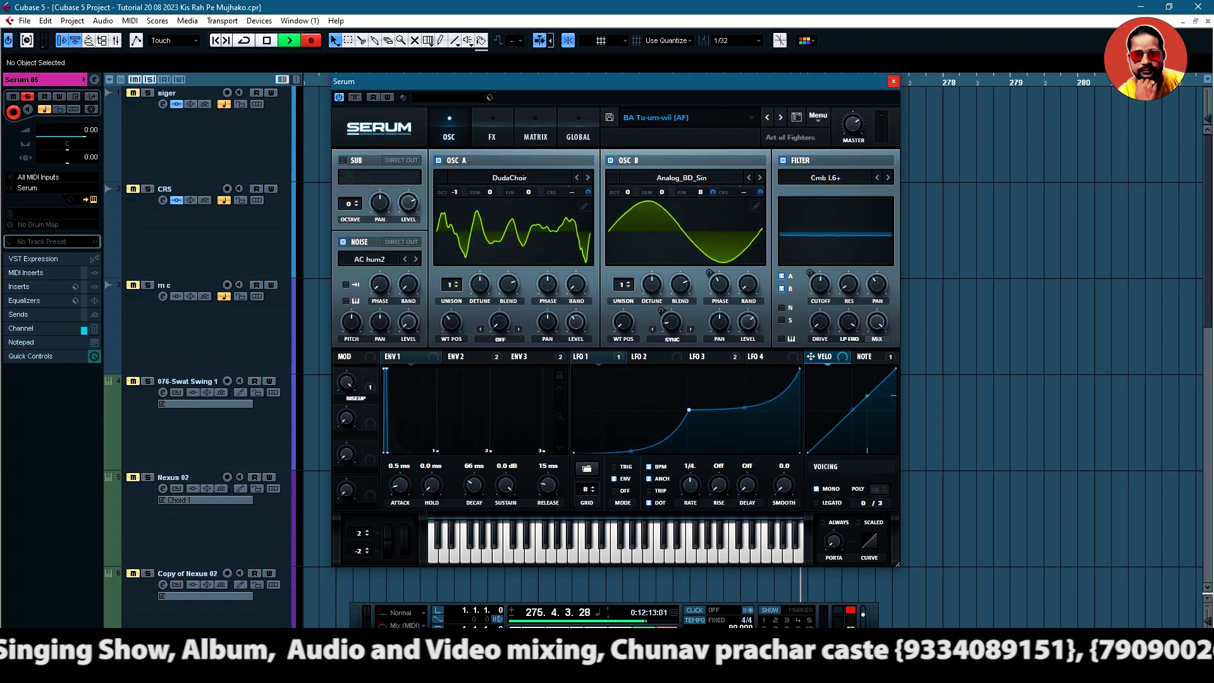
- Audition the Serum presets BASS - Replicant on Acid 2, FX - Frostbite Riser 1 and FX - Frostbite Riser 2
{"action": "left_click", "coordinate": [781, 117]}
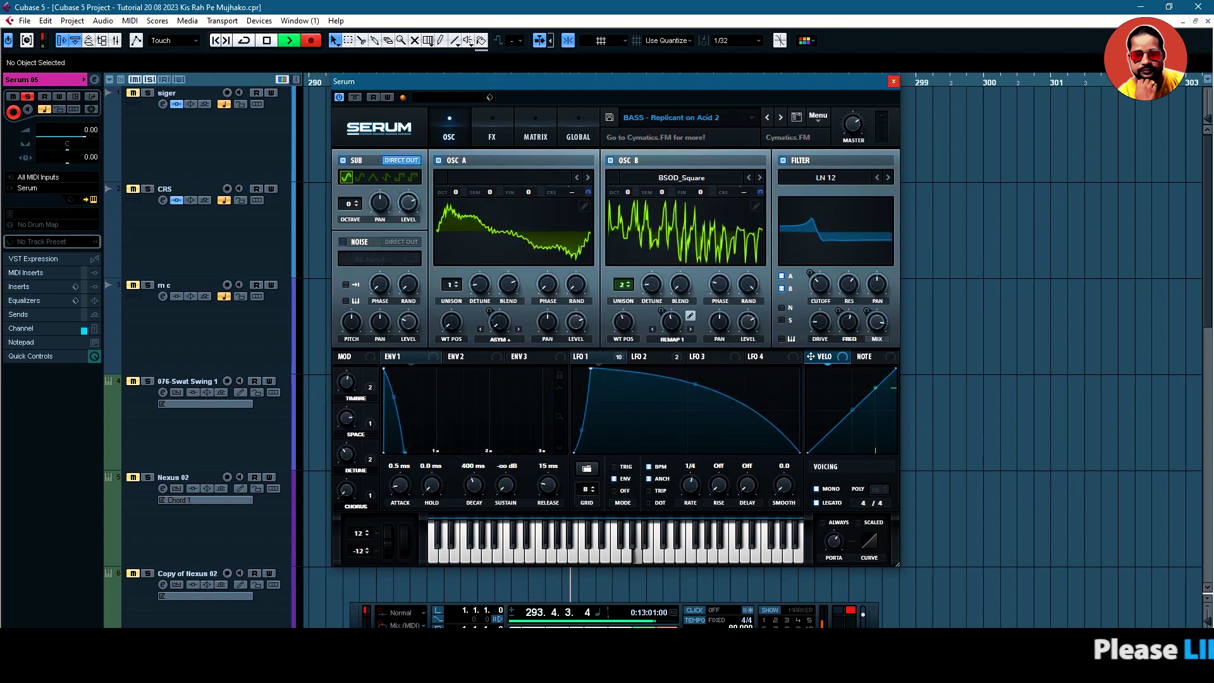
{"action": "left_click", "coordinate": [780, 117]}
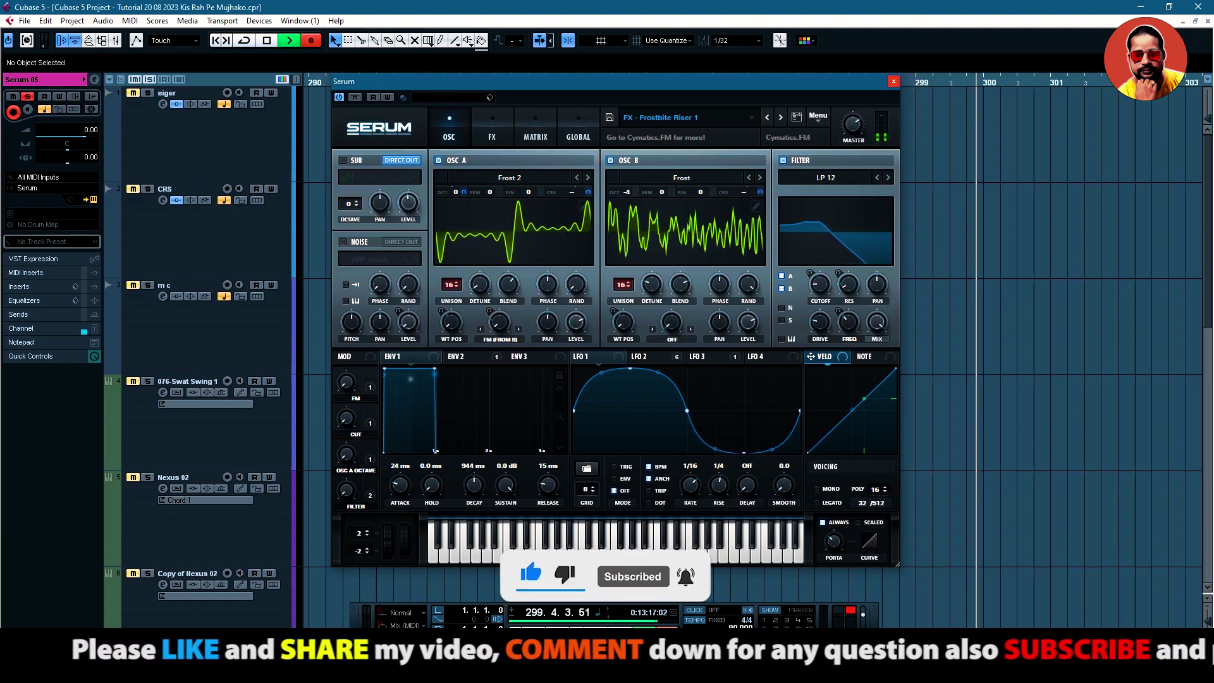
{"action": "left_click", "coordinate": [780, 117]}
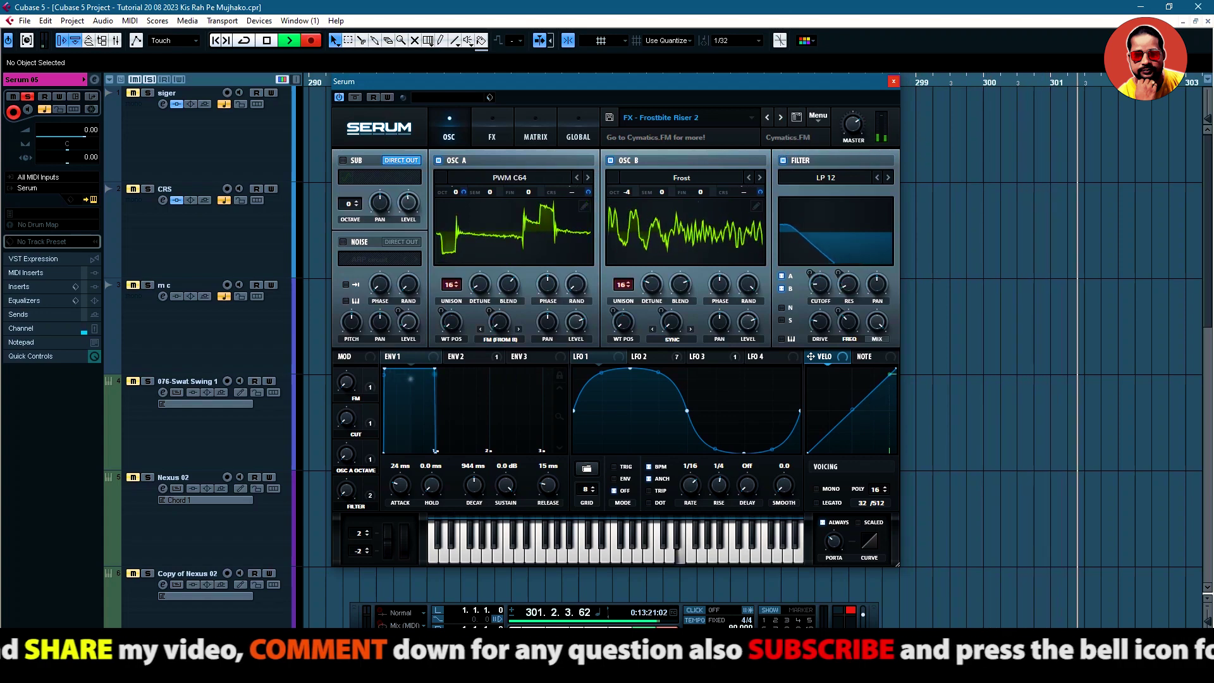
- Audition the Serum presets FX - Phased Riser, LEAD - Abyss, LEAD - Crazay, LEAD - Outskirts and LEAD - Retox
{"action": "left_click", "coordinate": [781, 117]}
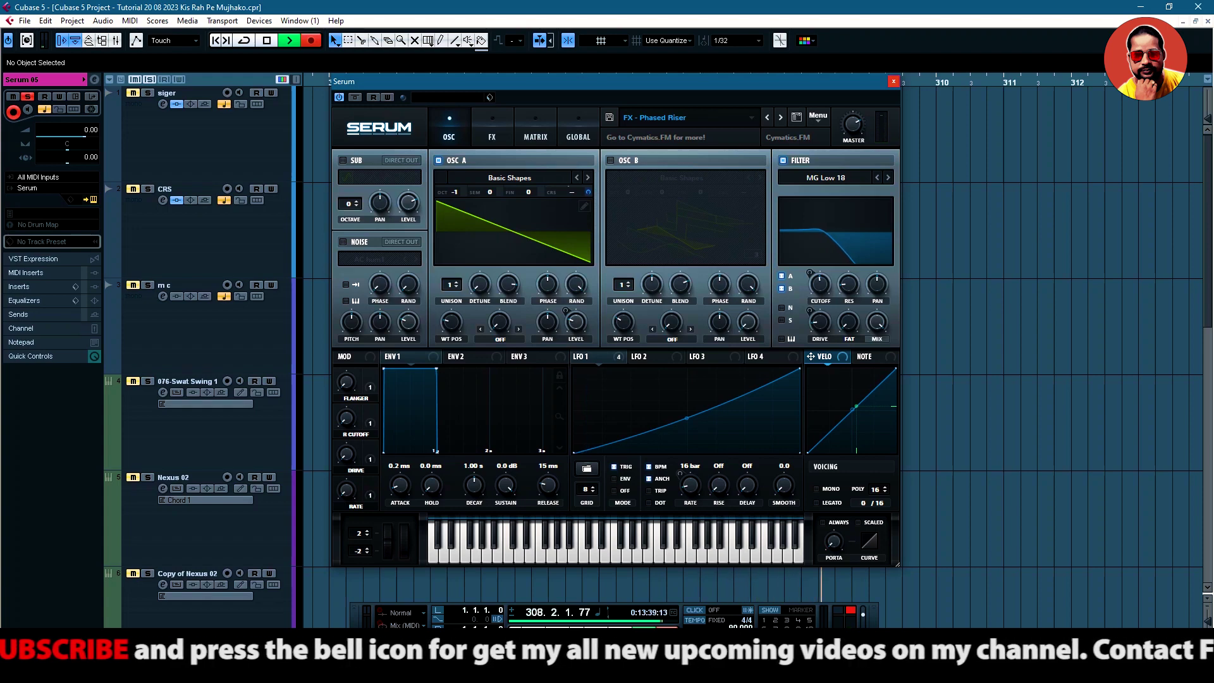
{"action": "left_click", "coordinate": [780, 117]}
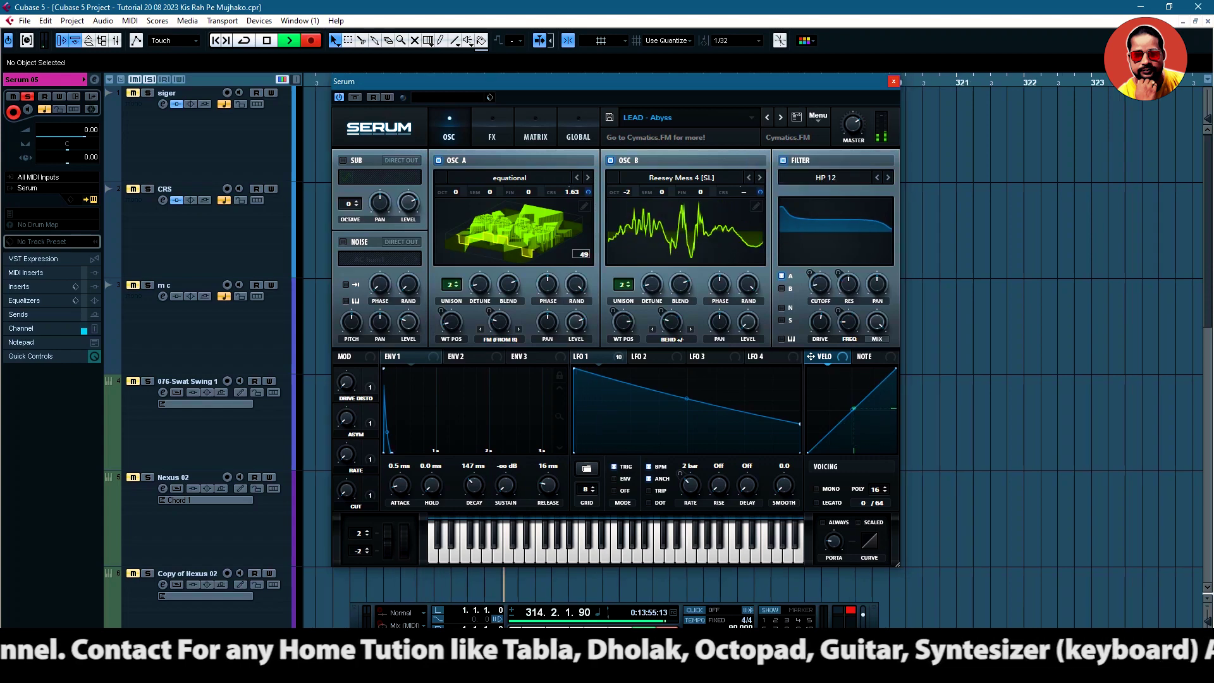
{"action": "left_click", "coordinate": [781, 117]}
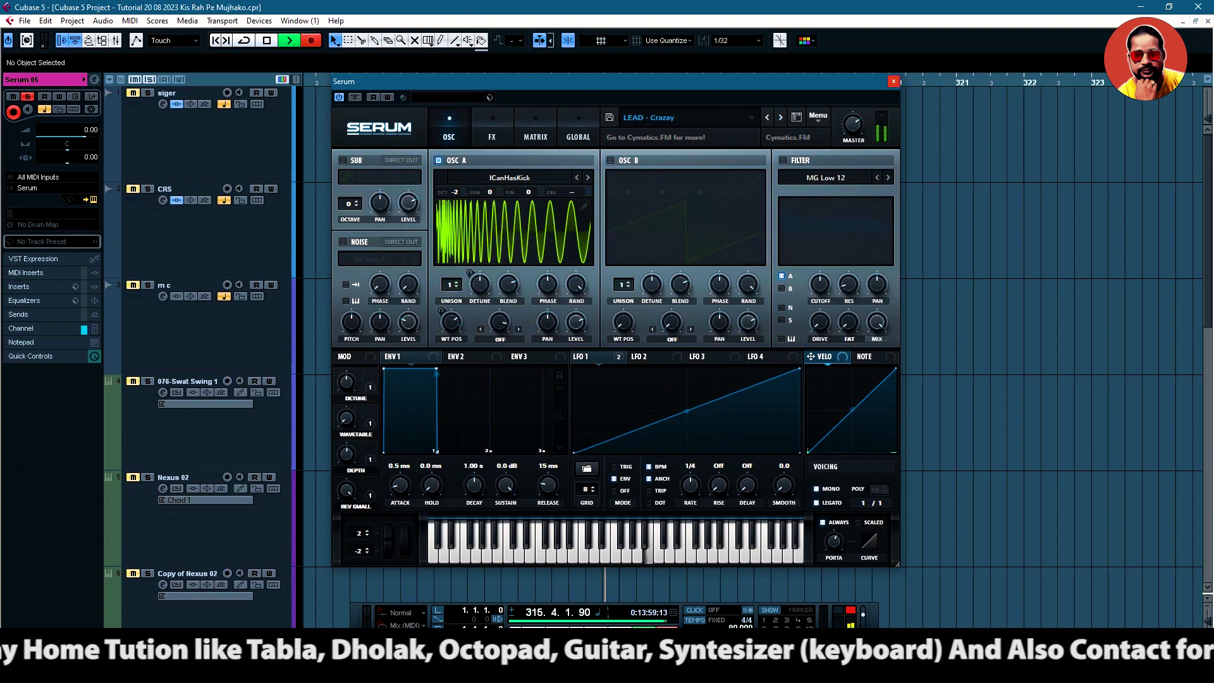
{"action": "left_click", "coordinate": [780, 117]}
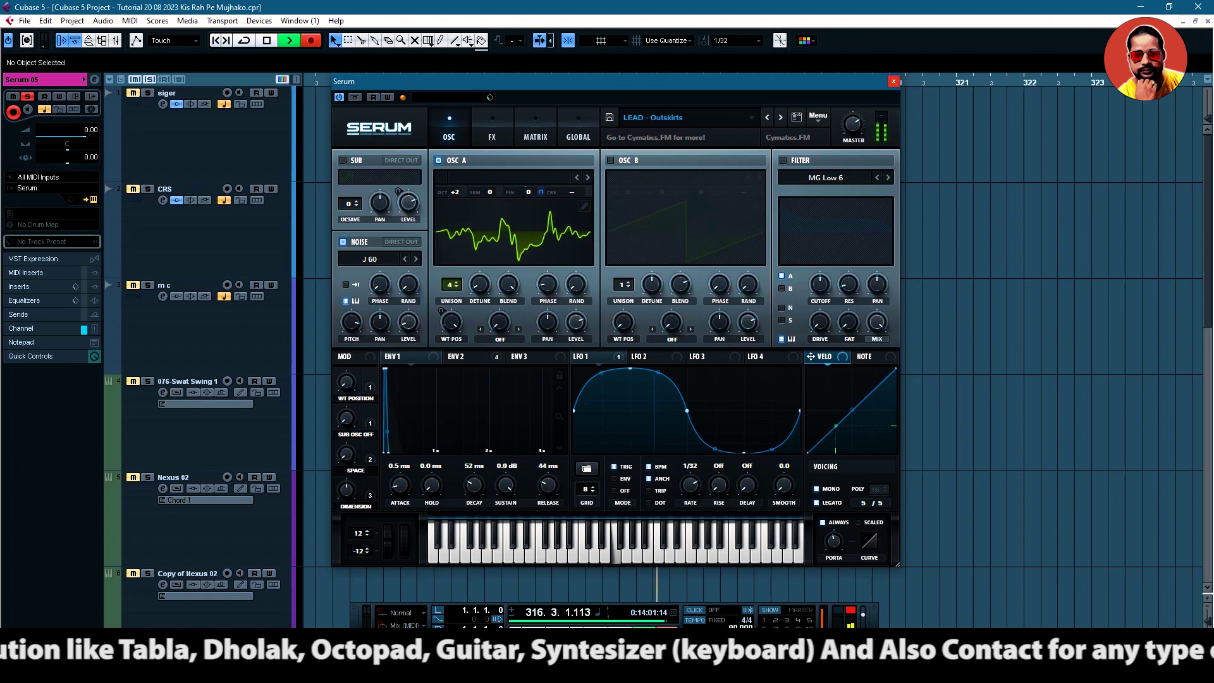
{"action": "left_click", "coordinate": [781, 117]}
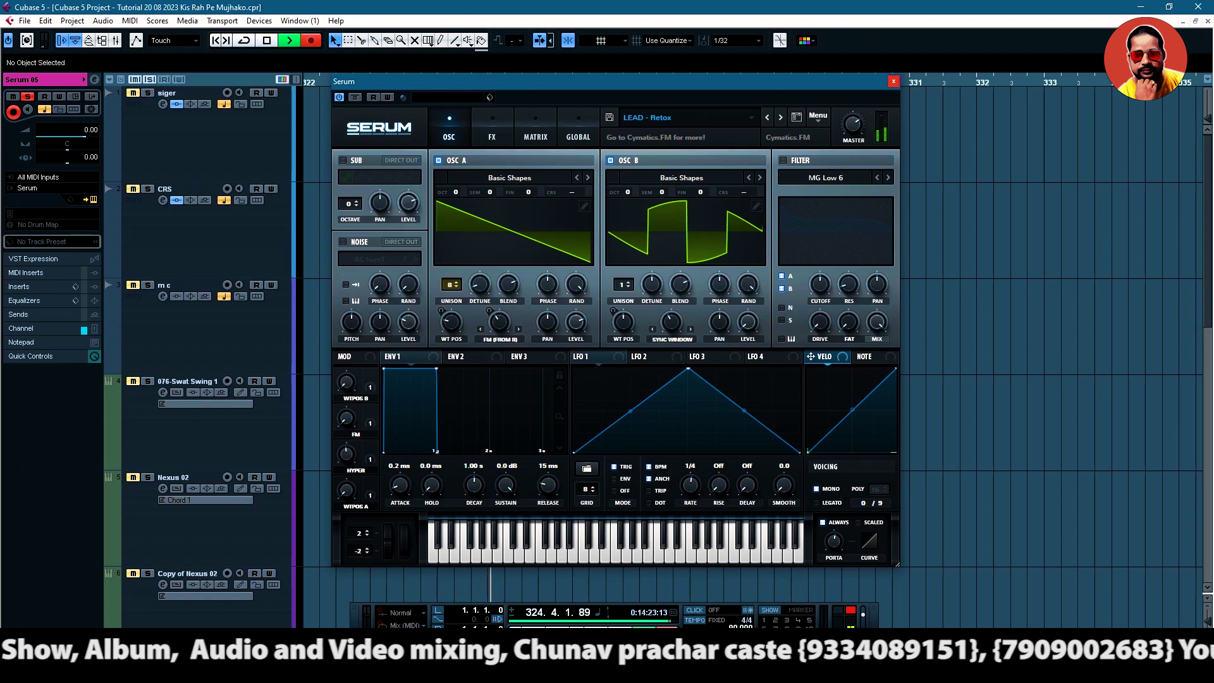
- Audition the Serum presets LEAD - Tapestop, SYNTH - Brilled and VOCAL - Come At Me
{"action": "key", "text": "Right"}
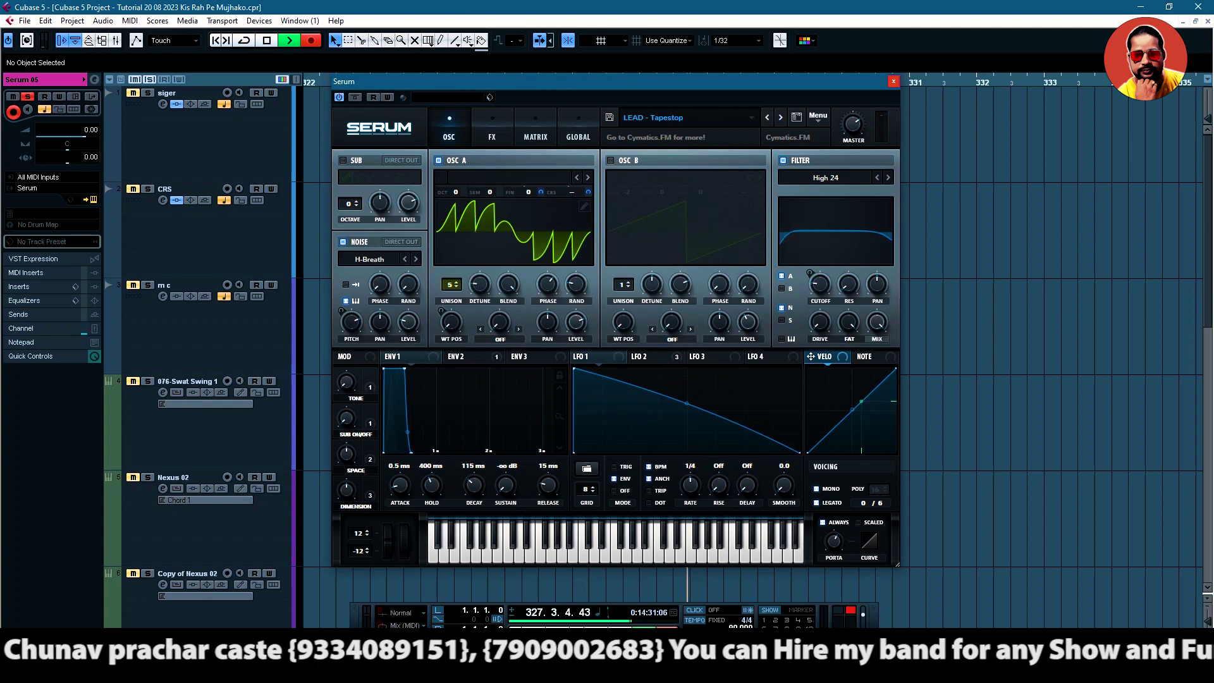
{"action": "key", "text": "Right"}
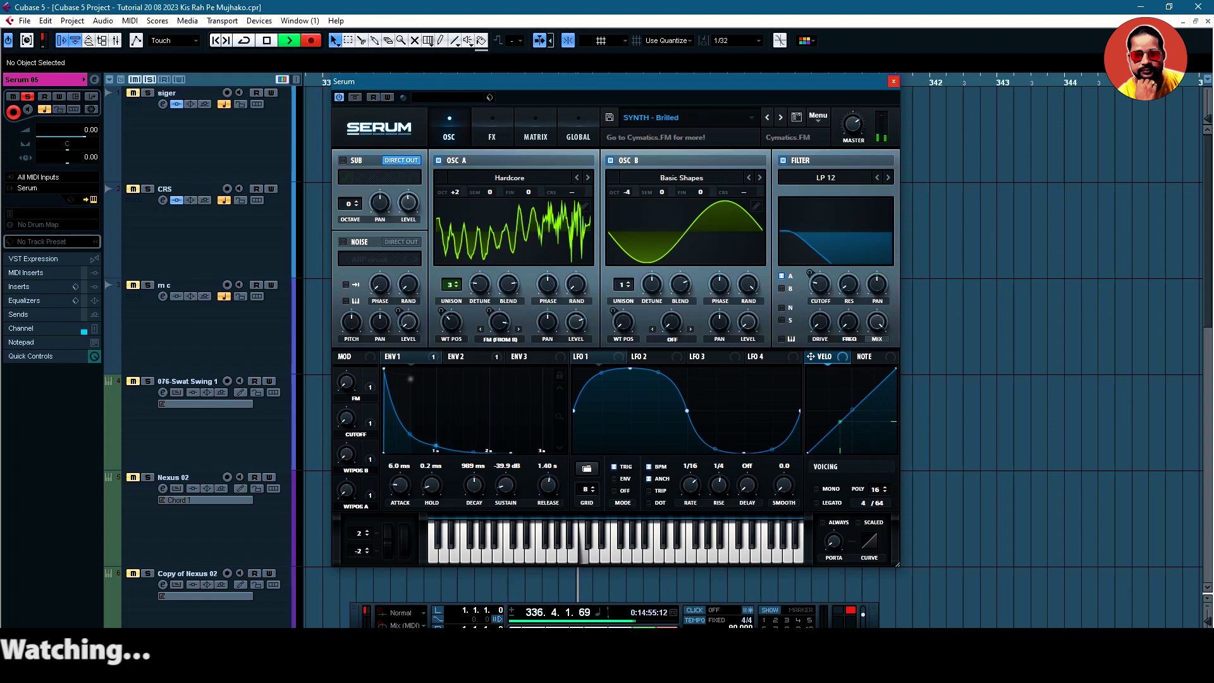
{"action": "left_click", "coordinate": [780, 117]}
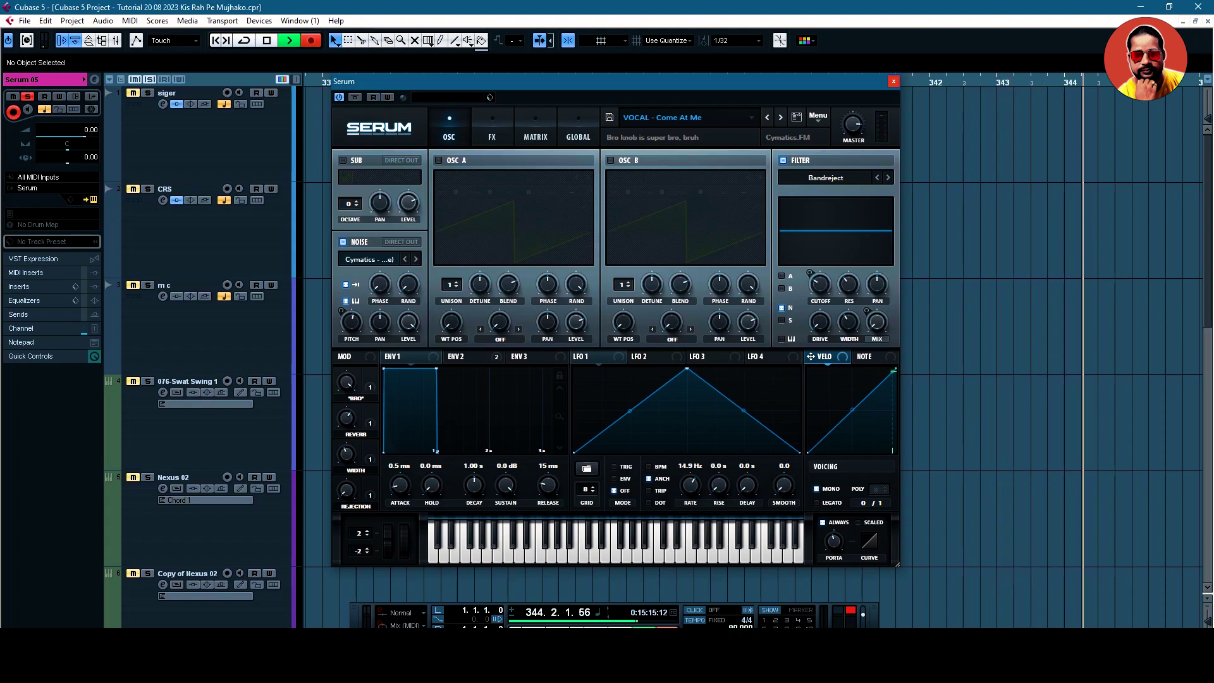
- Audition the Serum vocal presets Elephant, Flangin Hunnits, Hurts So Good, Rave Thot, Reverberator and Wah-Wah
{"action": "left_click", "coordinate": [687, 117]}
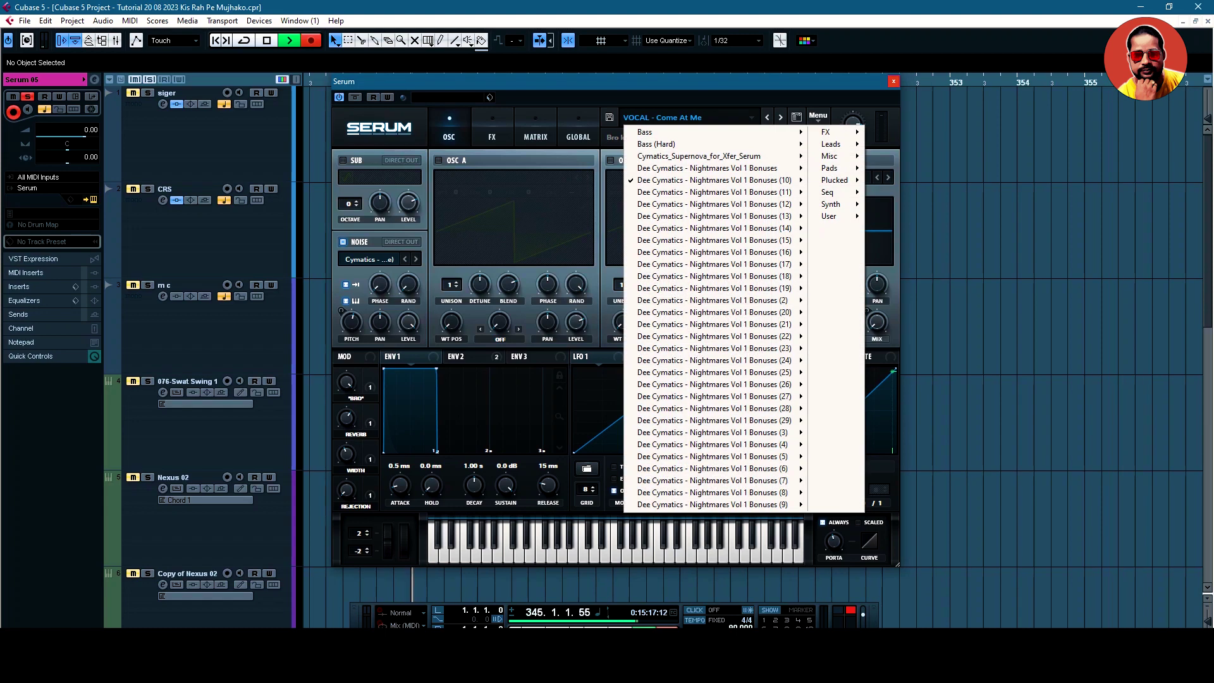
{"action": "left_click", "coordinate": [781, 117]}
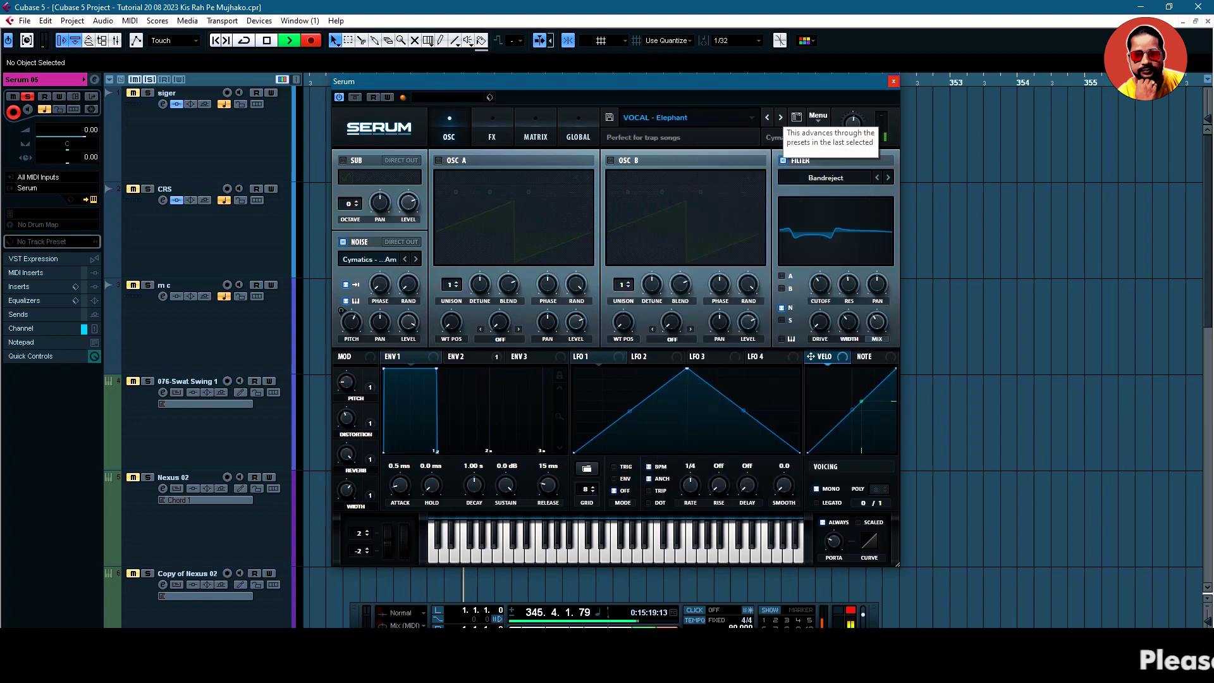
{"action": "left_click", "coordinate": [780, 117]}
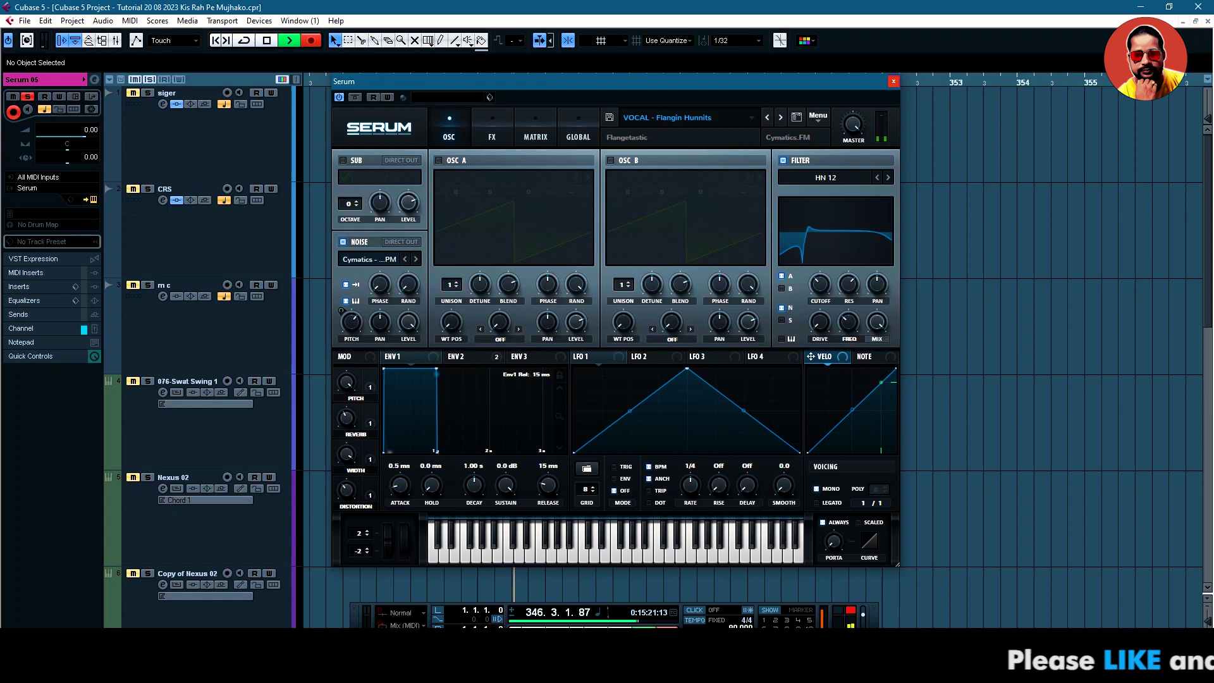
{"action": "left_click", "coordinate": [780, 117]}
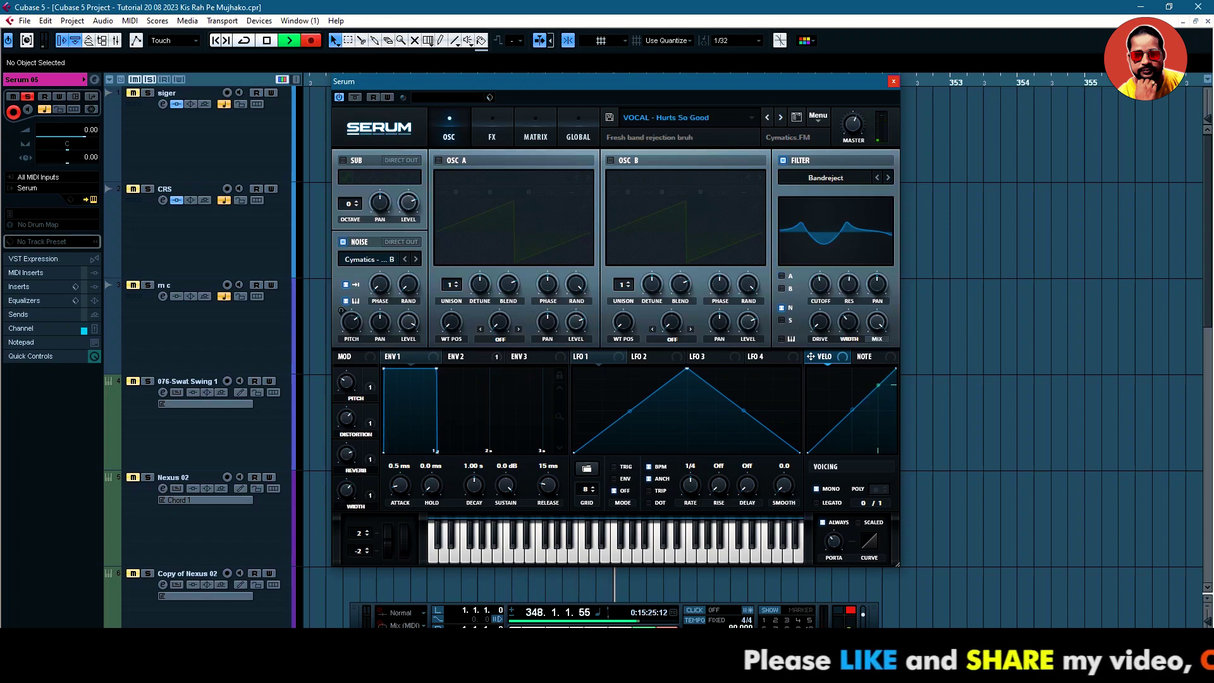
{"action": "left_click", "coordinate": [780, 117]}
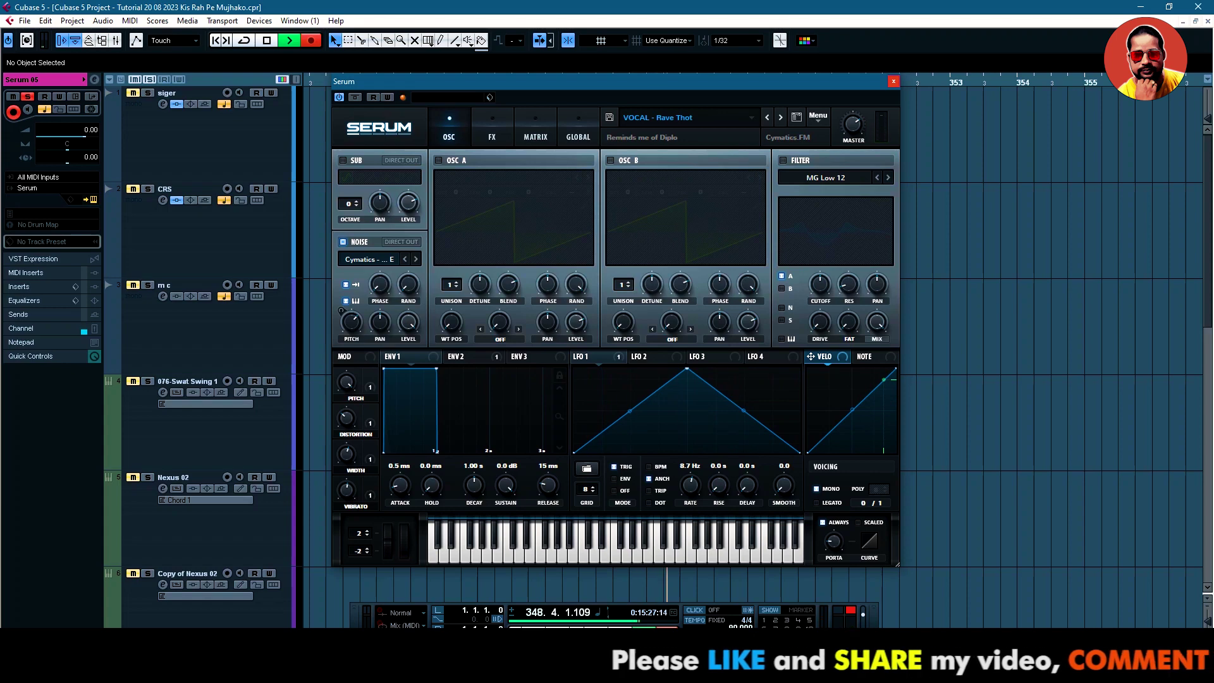
{"action": "left_click", "coordinate": [780, 117]}
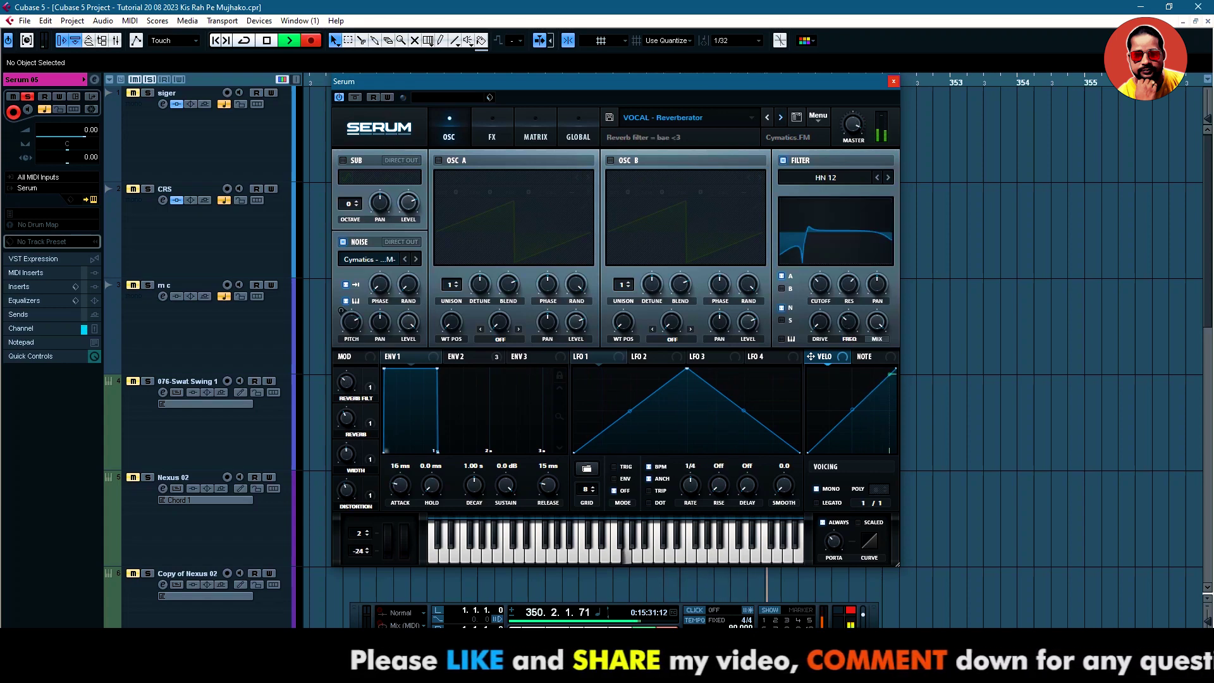
{"action": "left_click", "coordinate": [780, 117]}
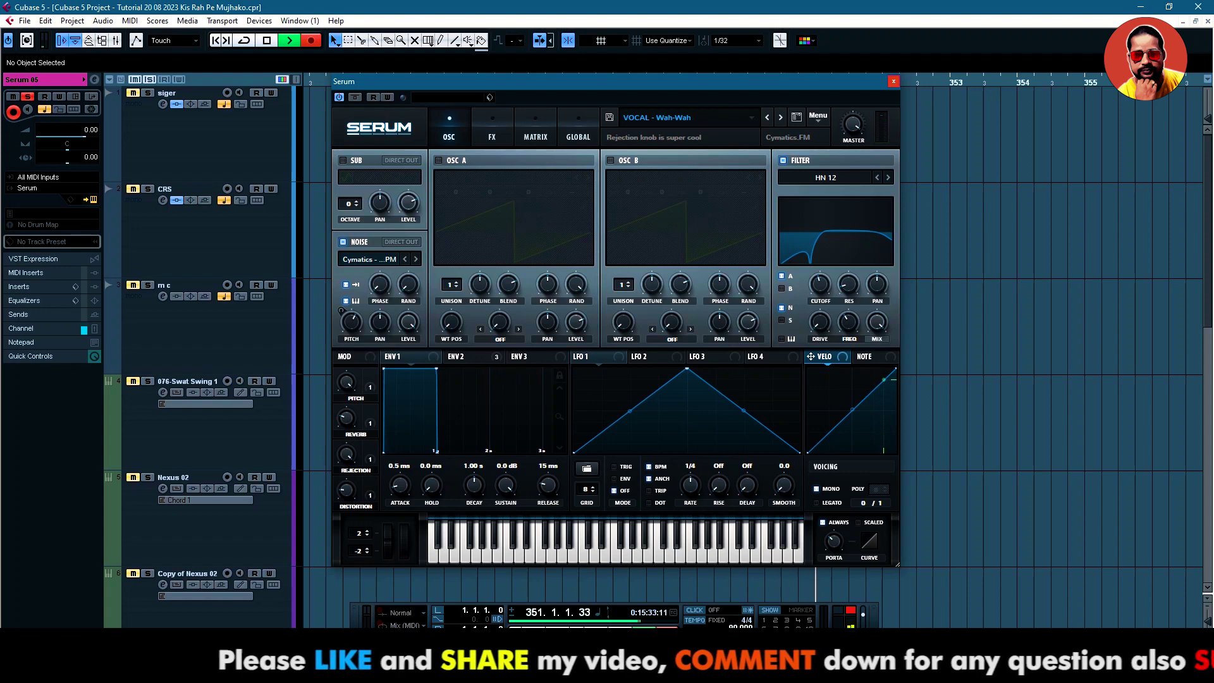
- Audition the Serum presets ARP - Eerie Vomit, ARP - Splarp, BASS - Back Alley Vomit, BASS - Barf and BASS - Beef Stew
{"action": "left_click", "coordinate": [781, 117]}
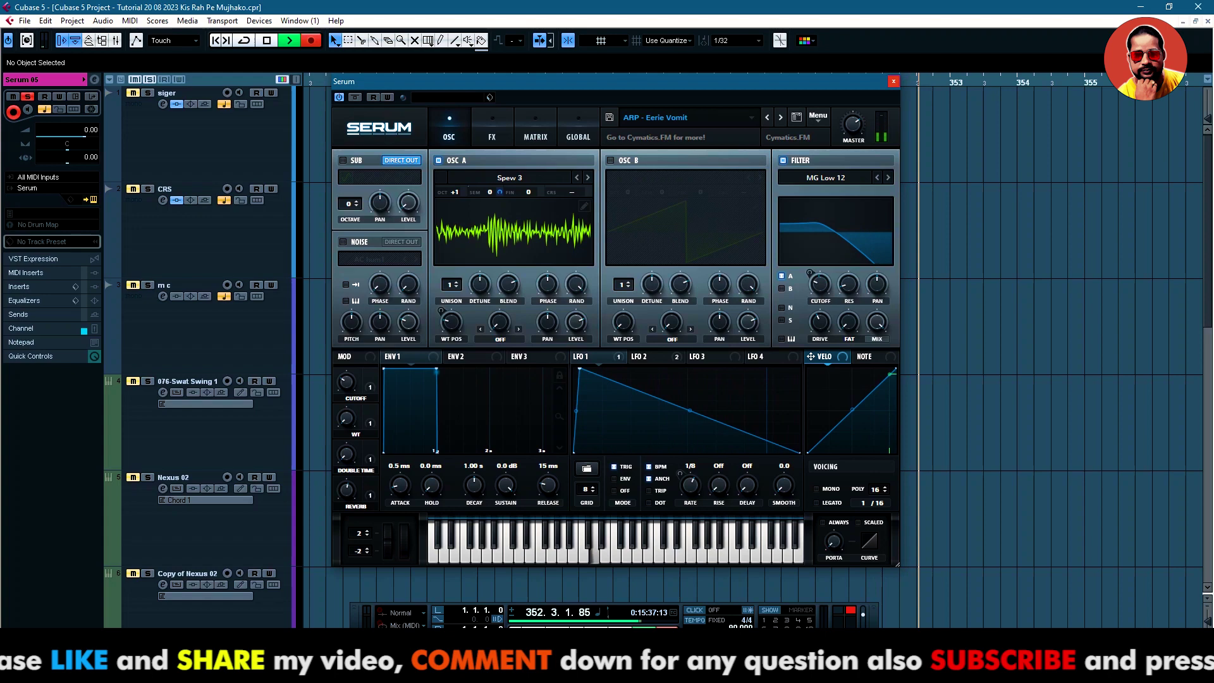
{"action": "left_click", "coordinate": [780, 117]}
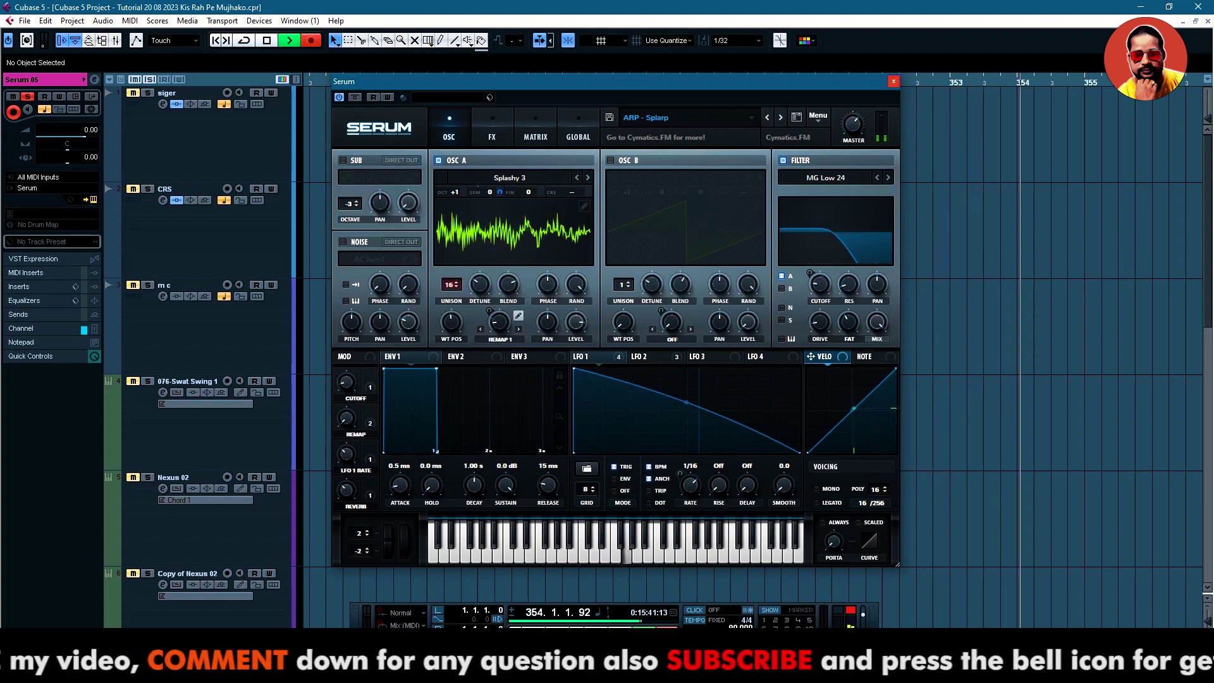
{"action": "left_click", "coordinate": [780, 117]}
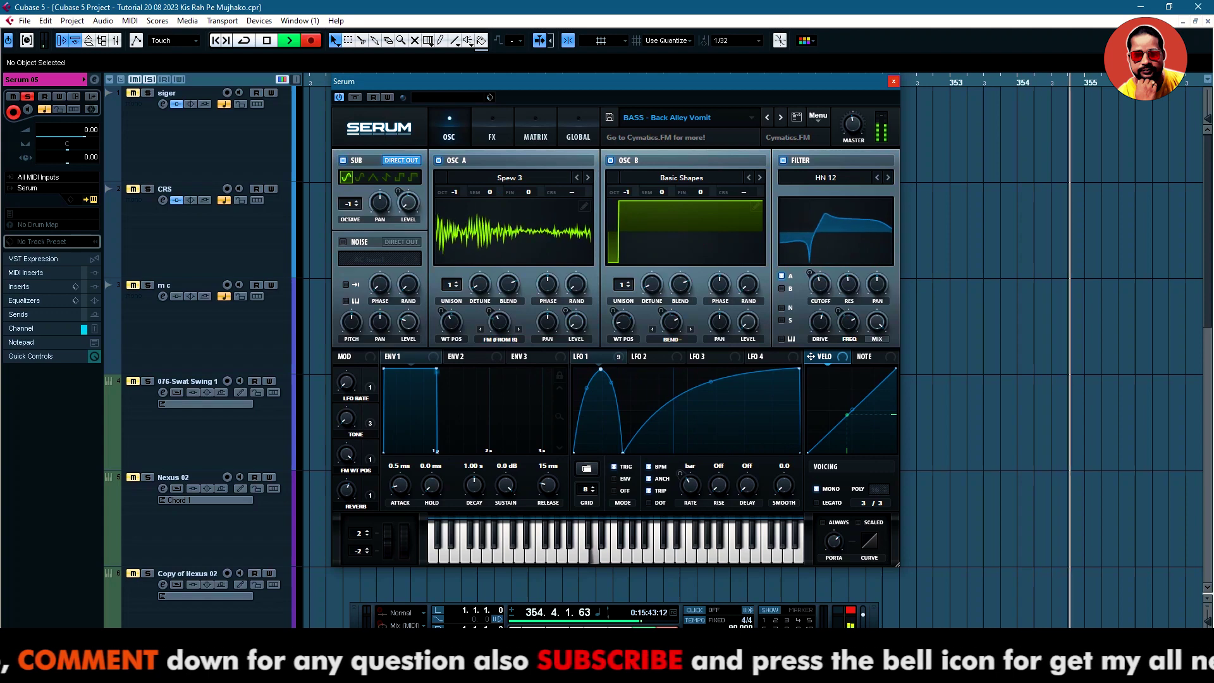
{"action": "left_click", "coordinate": [780, 117]}
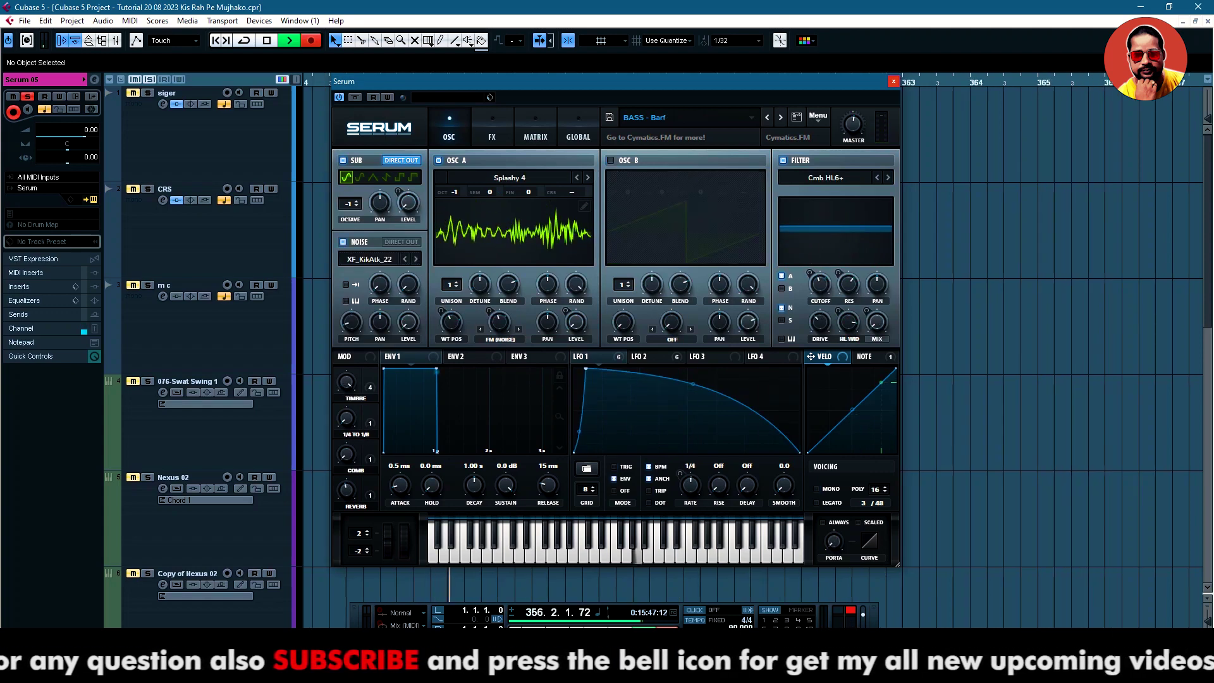
{"action": "left_click", "coordinate": [780, 117]}
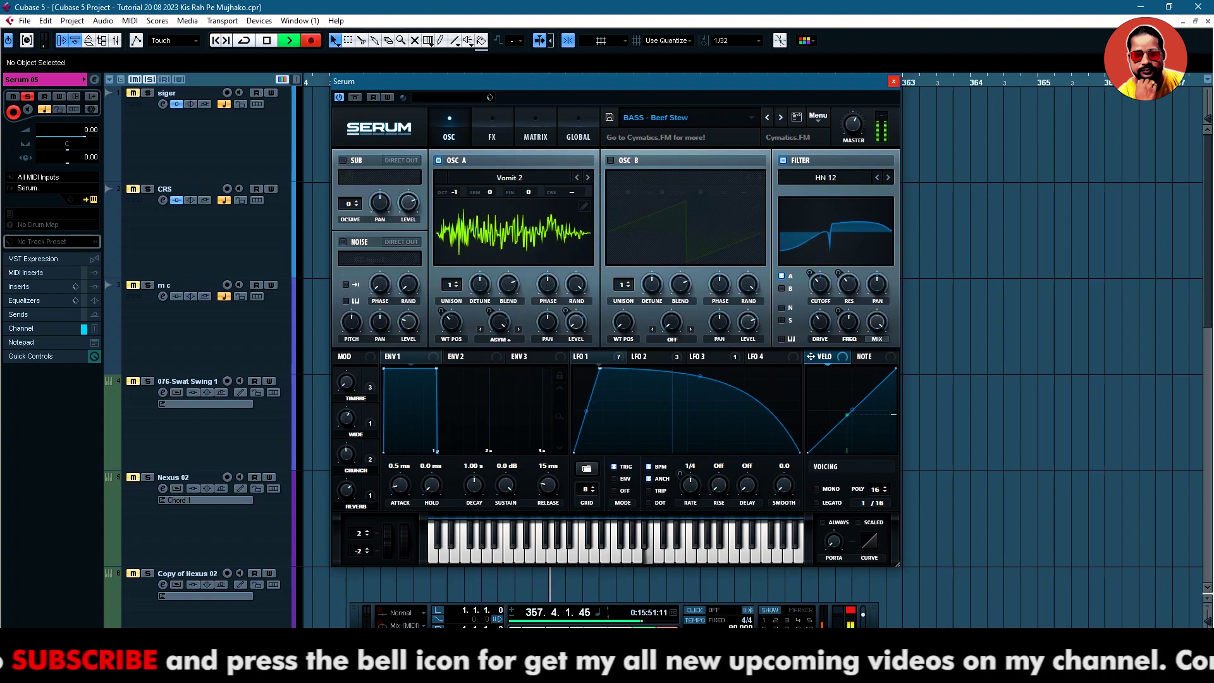
- Audition the Serum bass presets Blow Chunks 1, Blow Chunks 2, Burning Stomach Acid, Crunch and Dry Heave
{"action": "left_click", "coordinate": [781, 117]}
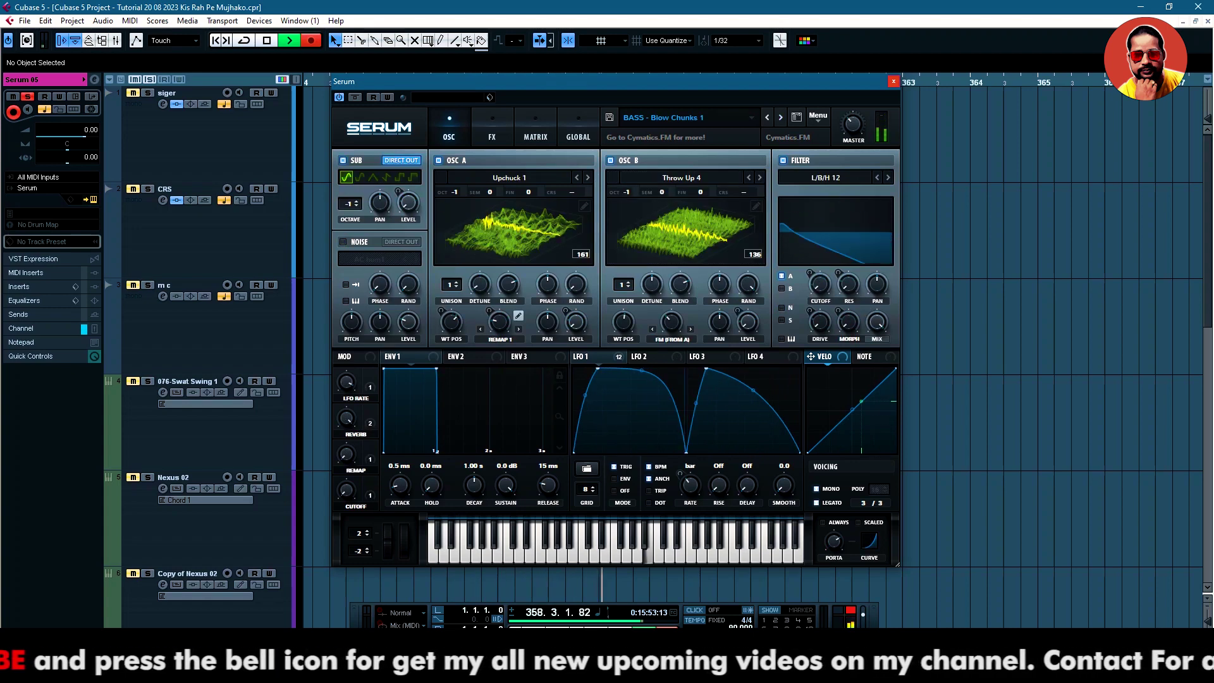
{"action": "left_click", "coordinate": [780, 117]}
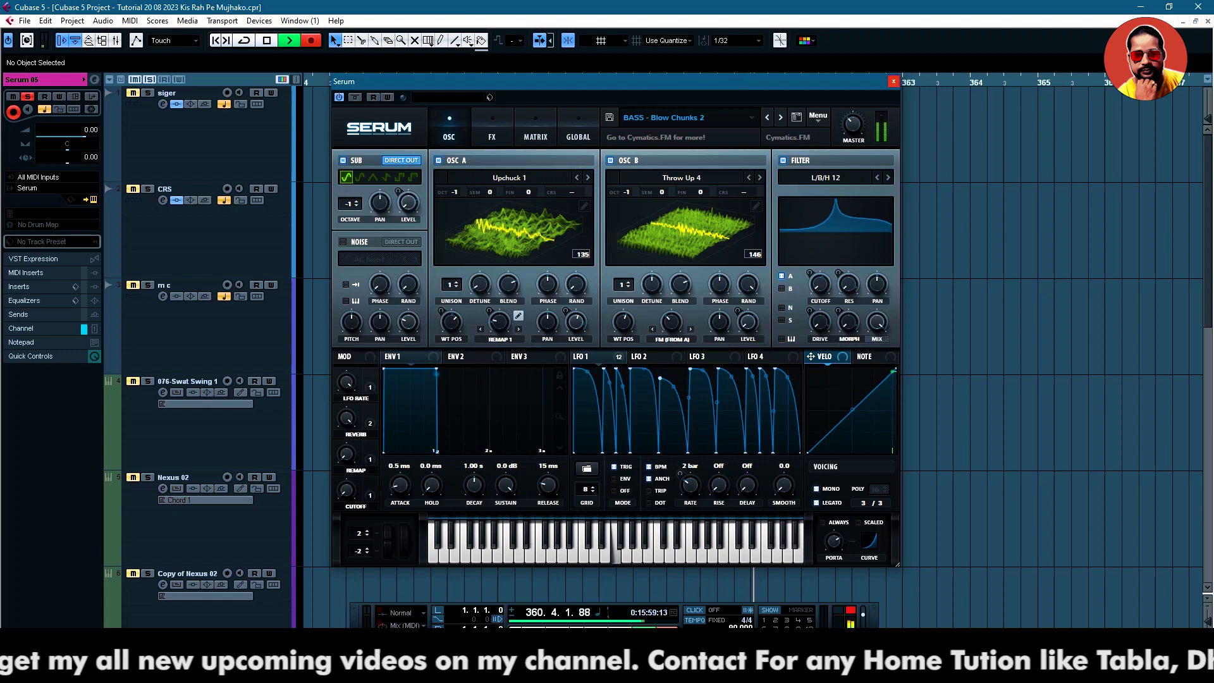
{"action": "left_click", "coordinate": [780, 117]}
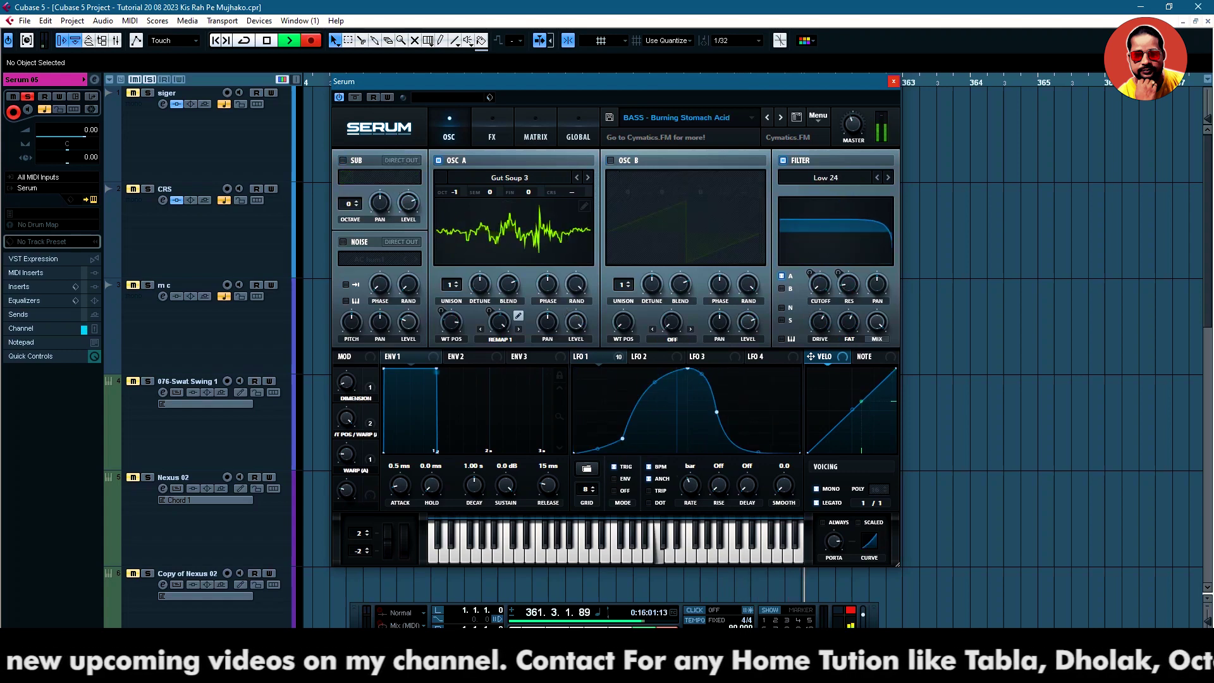
{"action": "left_click", "coordinate": [781, 117]}
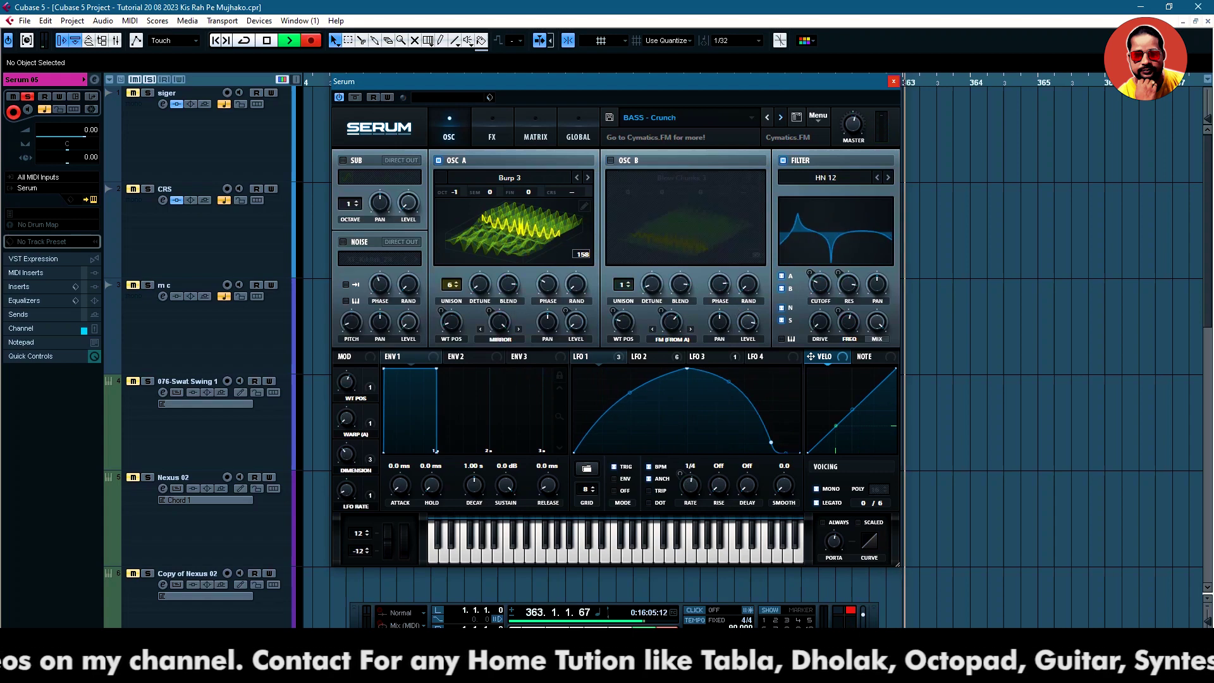
{"action": "left_click", "coordinate": [780, 117]}
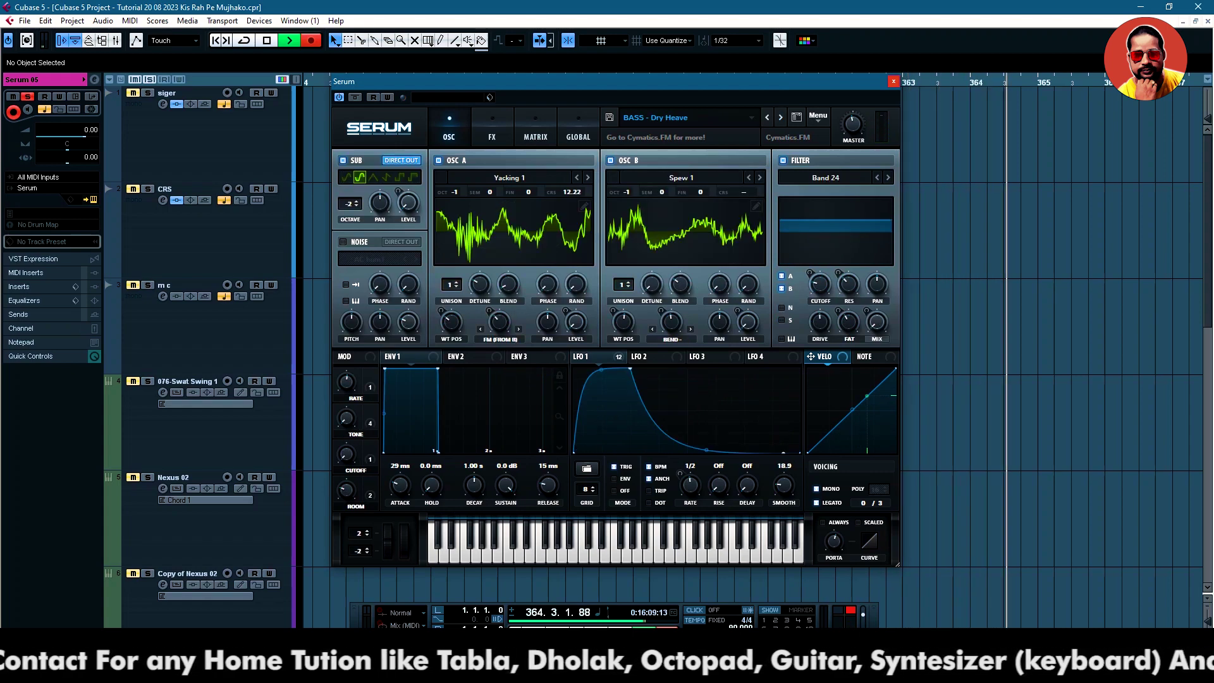
- Browse the Serum preset banks and load LEAD - Abscessed from Dee Cymatics - Nightmares Vol 1 Bonuses to audition it
{"action": "left_click", "coordinate": [671, 118]}
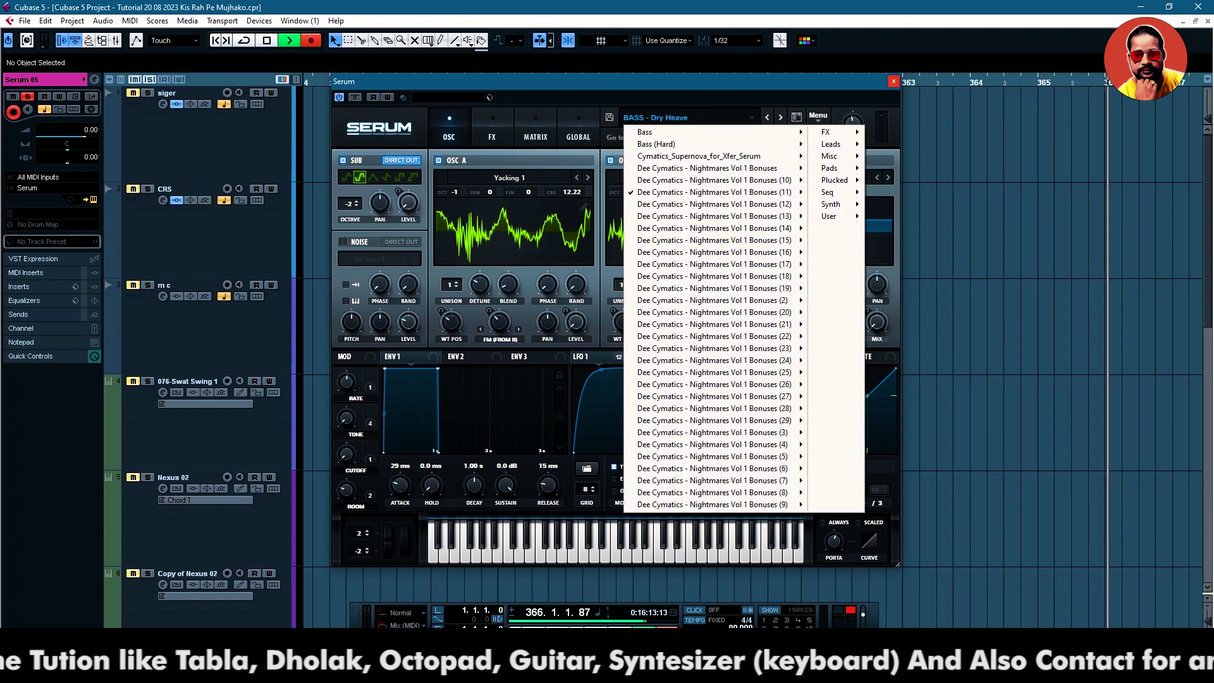
{"action": "mouse_move", "coordinate": [712, 131]}
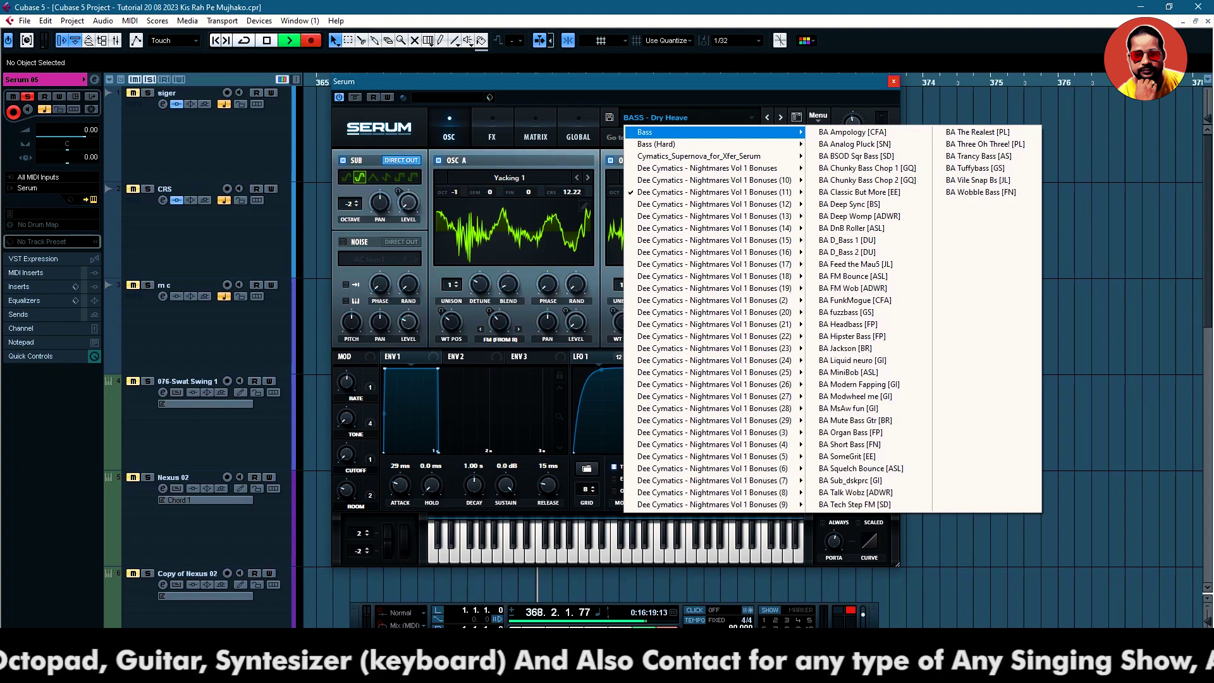
{"action": "mouse_move", "coordinate": [715, 492]}
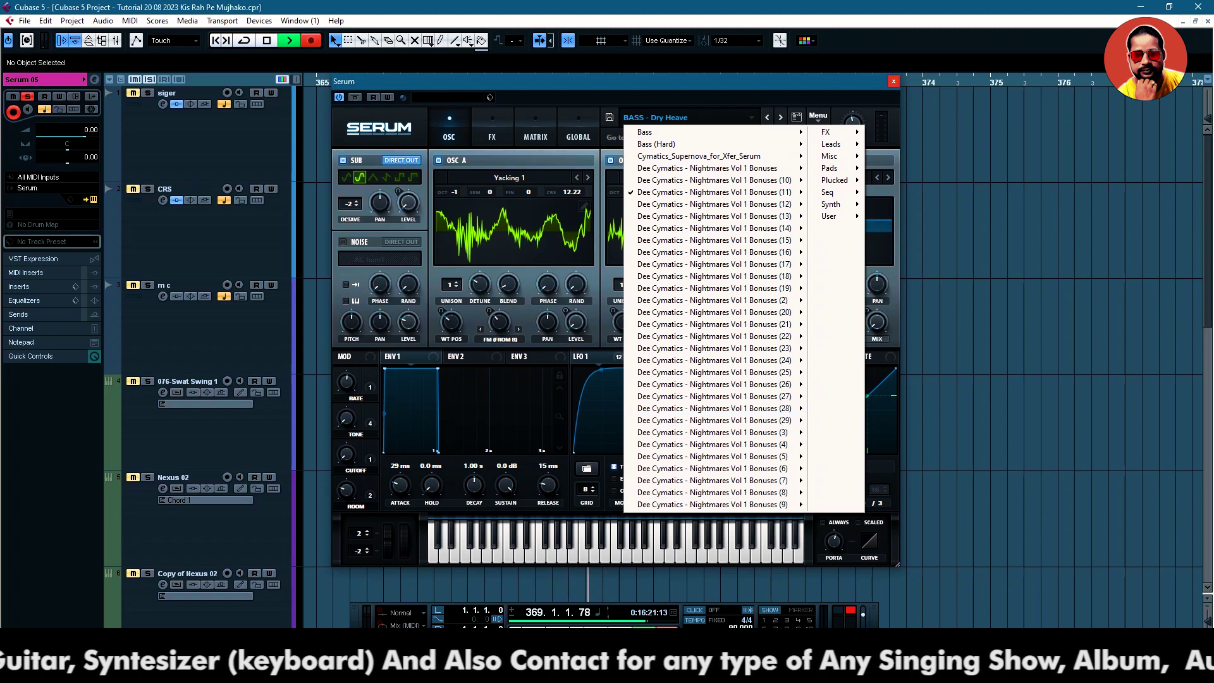
{"action": "mouse_move", "coordinate": [652, 132]}
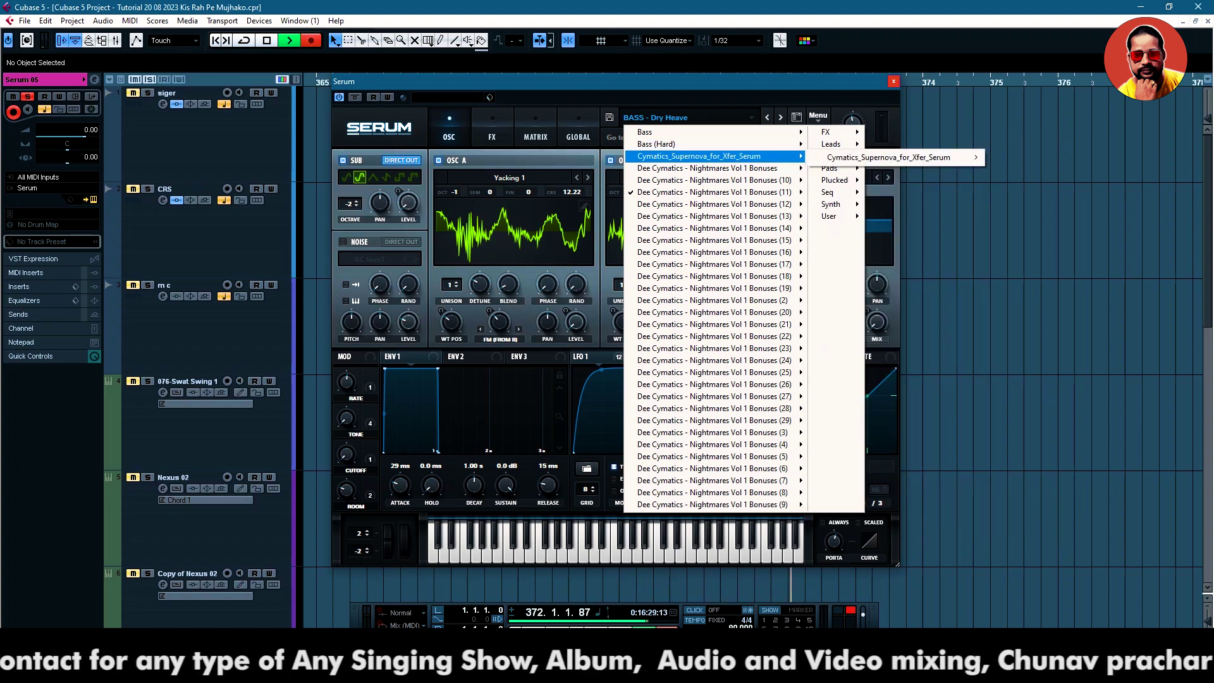
{"action": "mouse_move", "coordinate": [702, 168]}
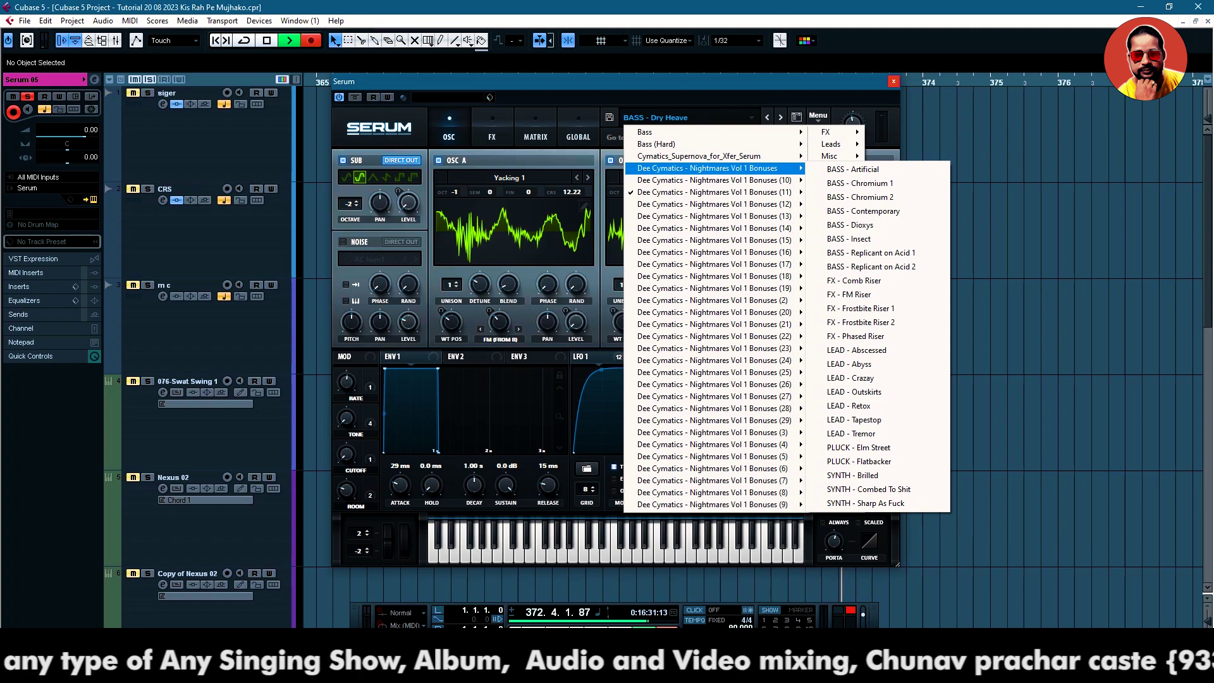
{"action": "left_click", "coordinate": [857, 350]}
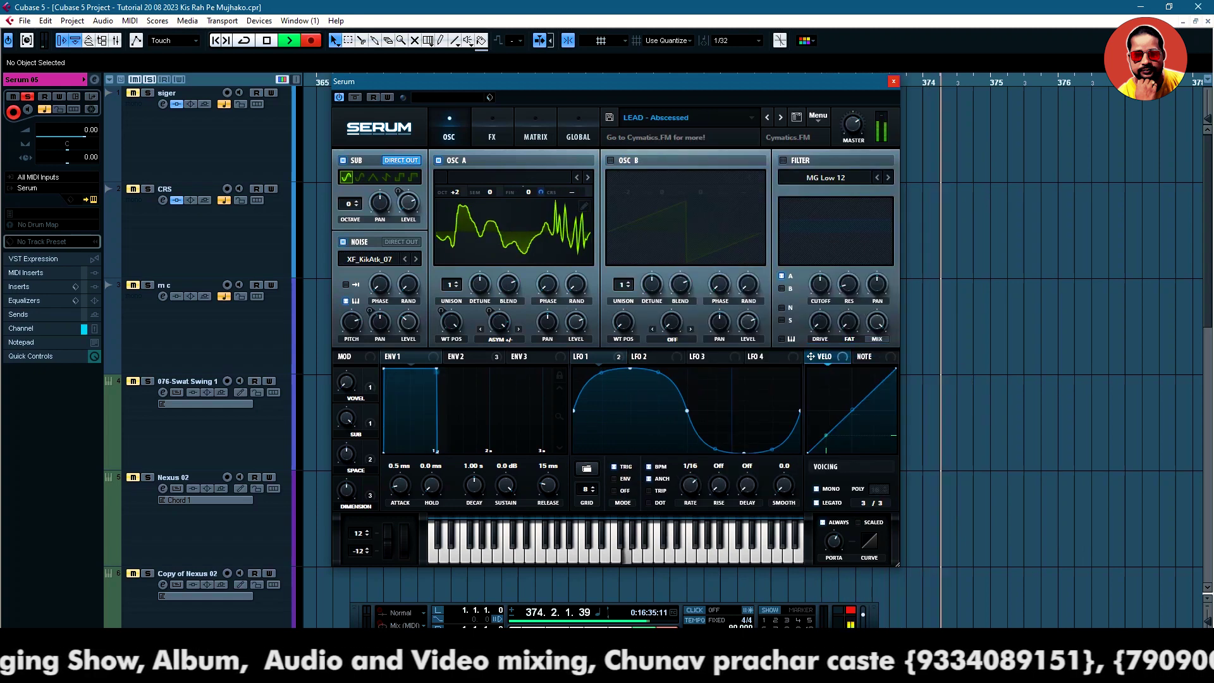
- Load the Serum preset LEAD - Downsample It from the Dee Cymatics - Nightmares Vol 1 Bonuses (25) bank and audition it
{"action": "left_click", "coordinate": [686, 118]}
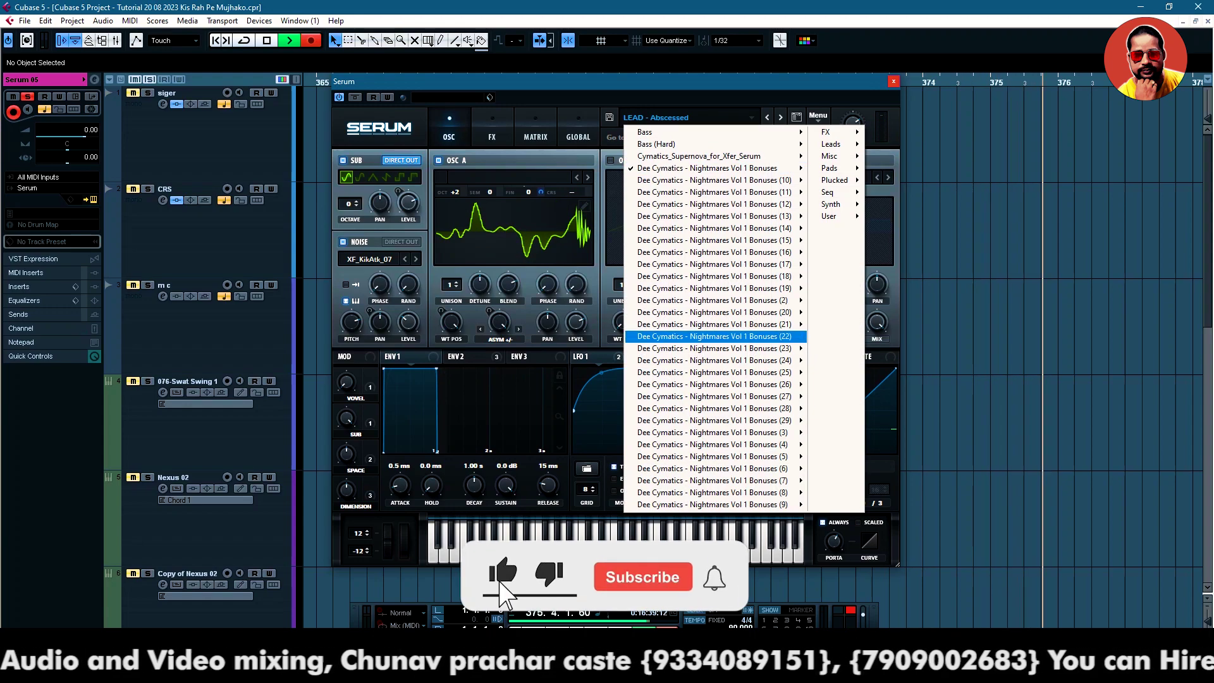
{"action": "mouse_move", "coordinate": [715, 372]}
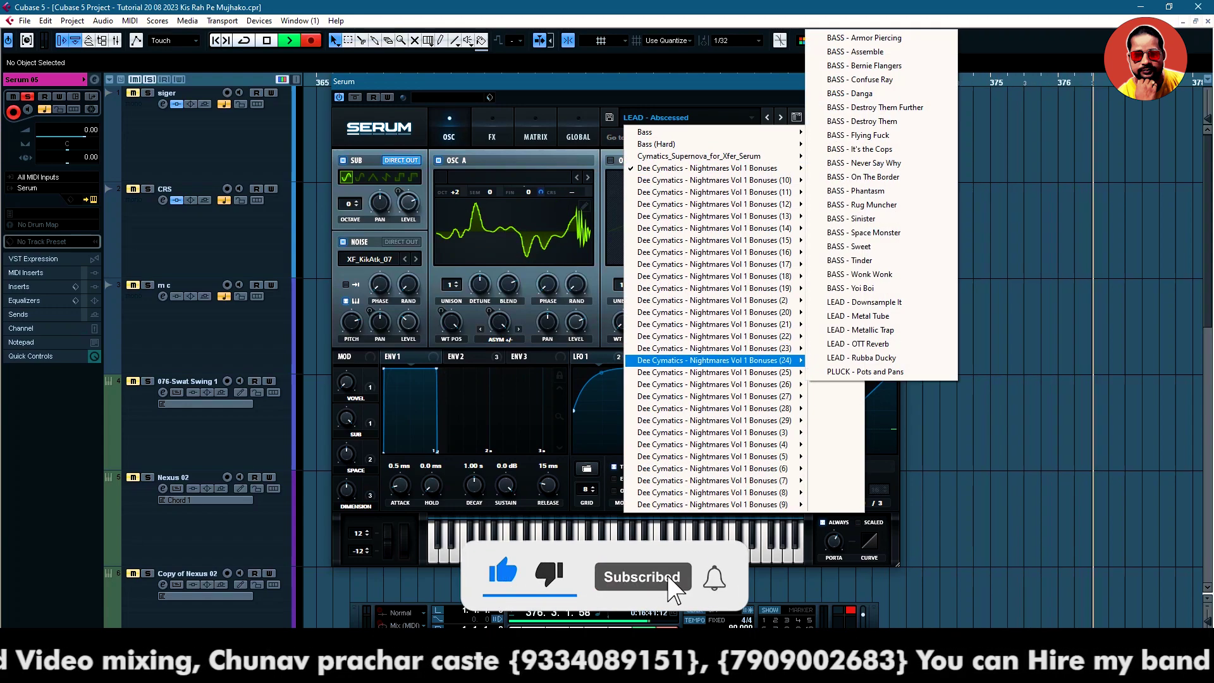
{"action": "left_click", "coordinate": [864, 303]}
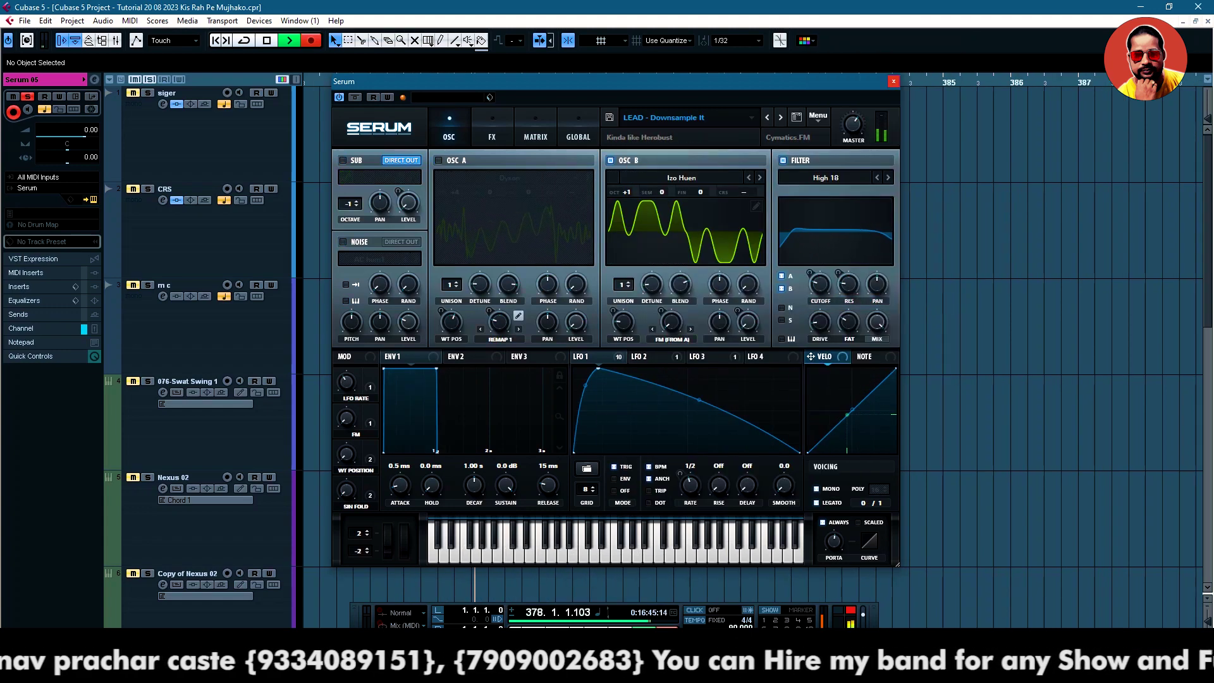
- Browse the Serum preset banks and load LEAD - Abduction from Dee Cymatics - Nightmares Vol 1 Bonuses (8) to audition it
{"action": "left_click", "coordinate": [665, 118]}
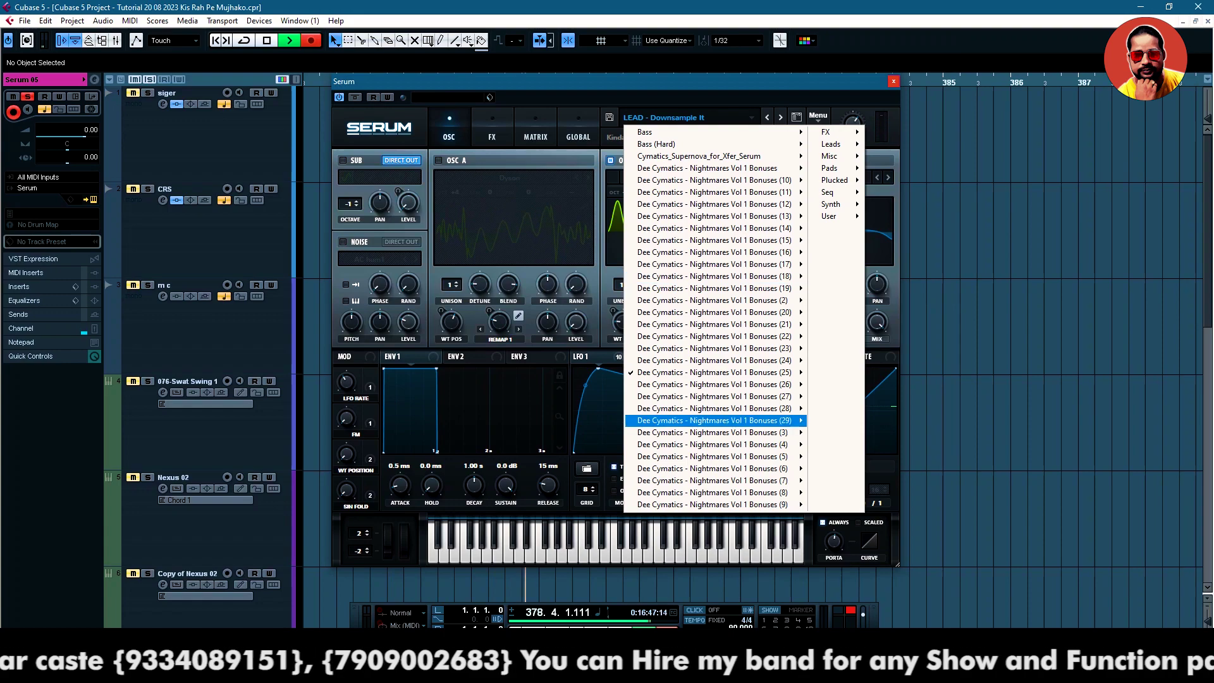
{"action": "mouse_move", "coordinate": [721, 420]}
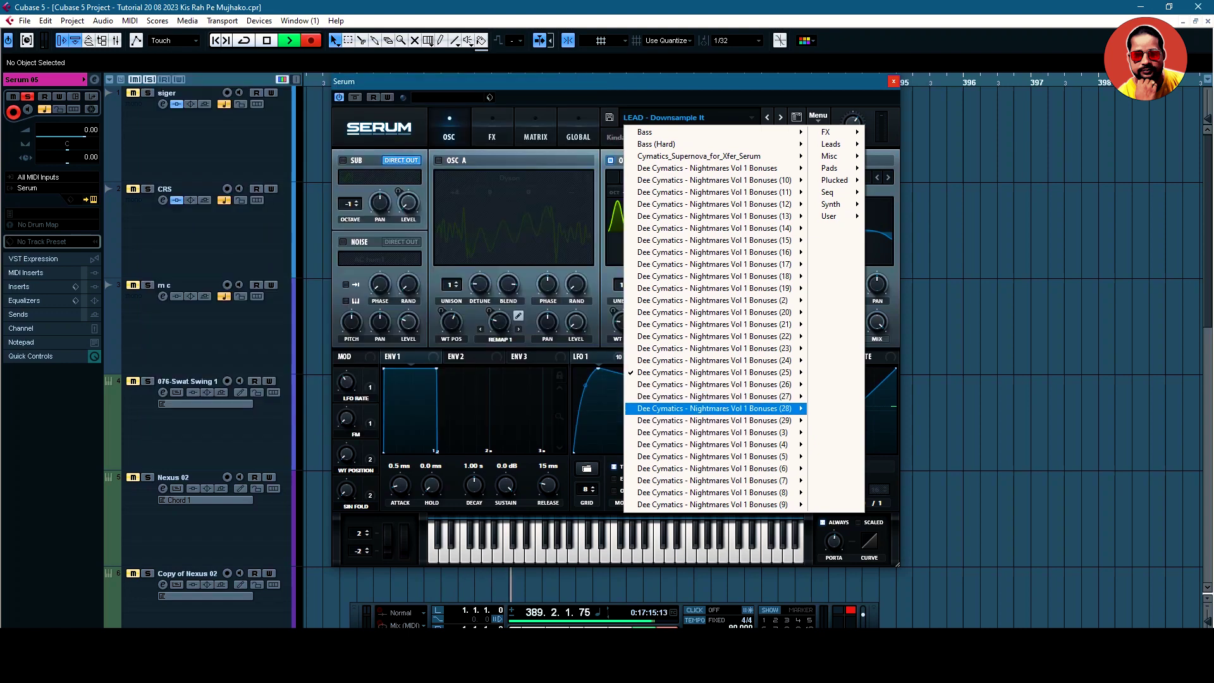
{"action": "mouse_move", "coordinate": [714, 408]}
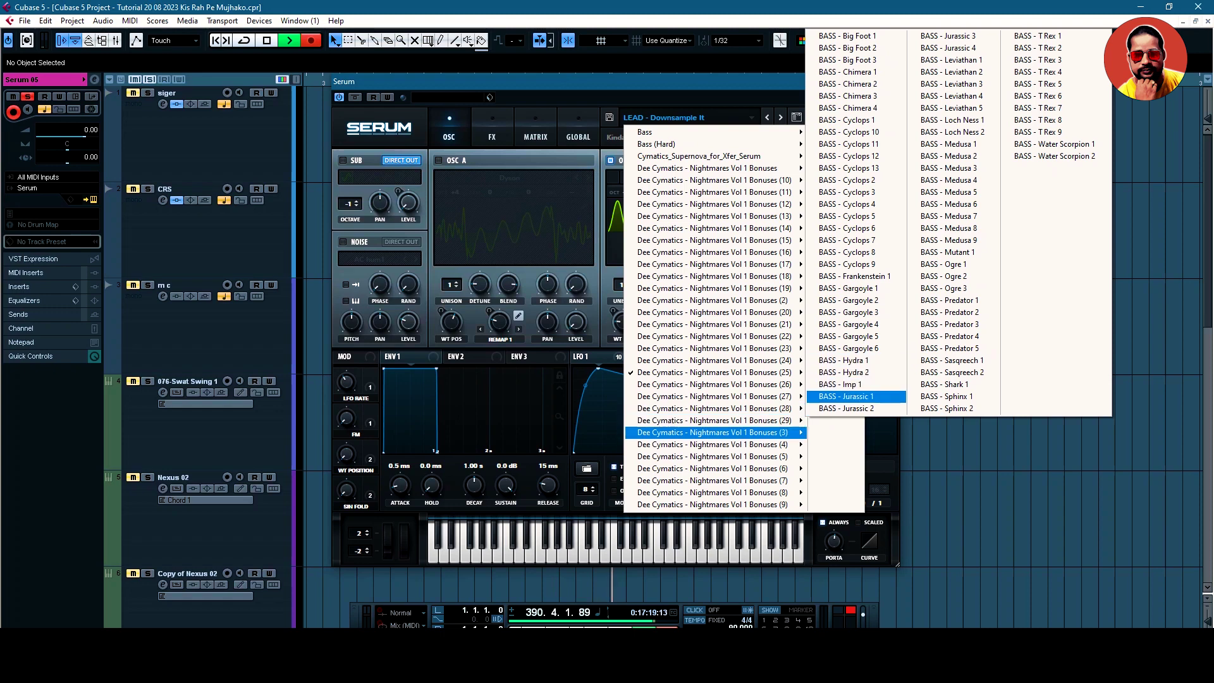
{"action": "mouse_move", "coordinate": [715, 444]}
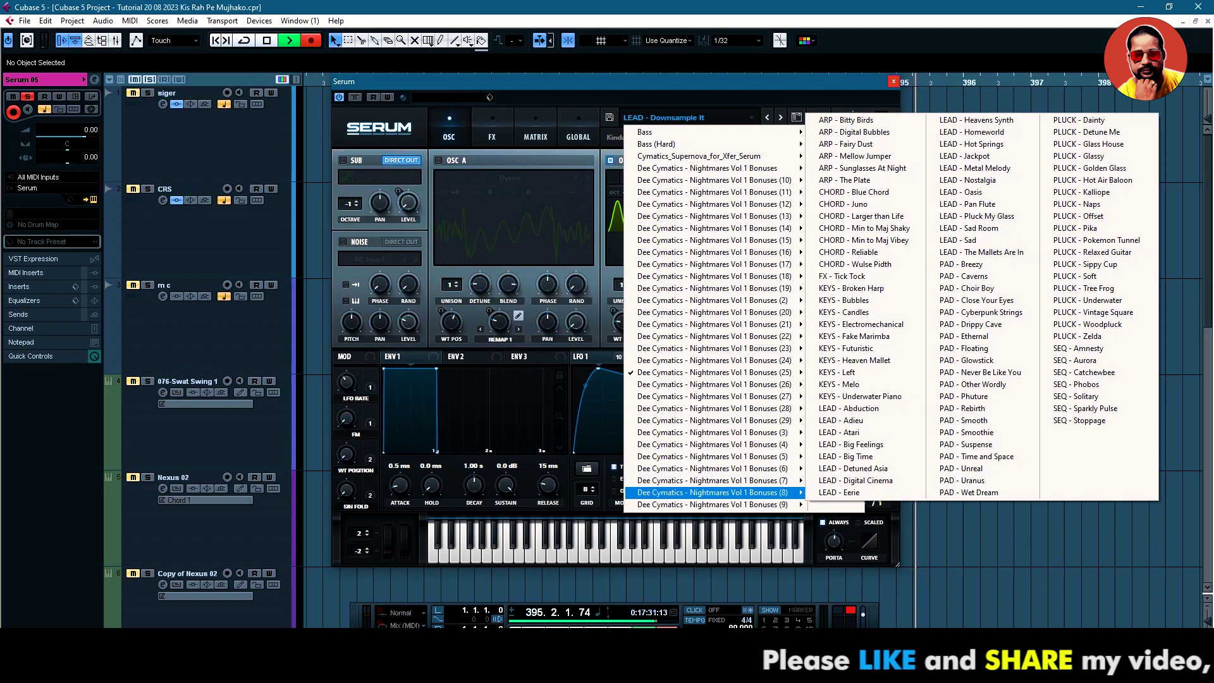
{"action": "left_click", "coordinate": [857, 407]}
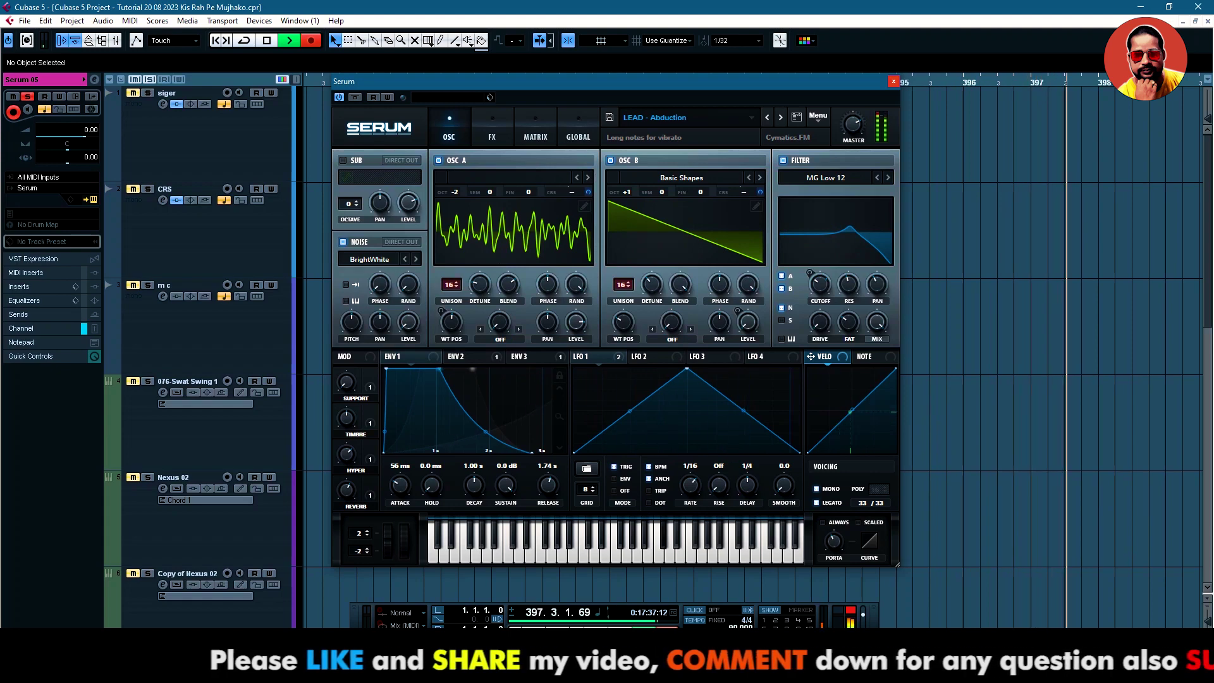
- Audition the following Serum lead presets, including Adieu, Atari, Big Feelings, Digital Cinema and Eerie
{"action": "key", "text": "Right"}
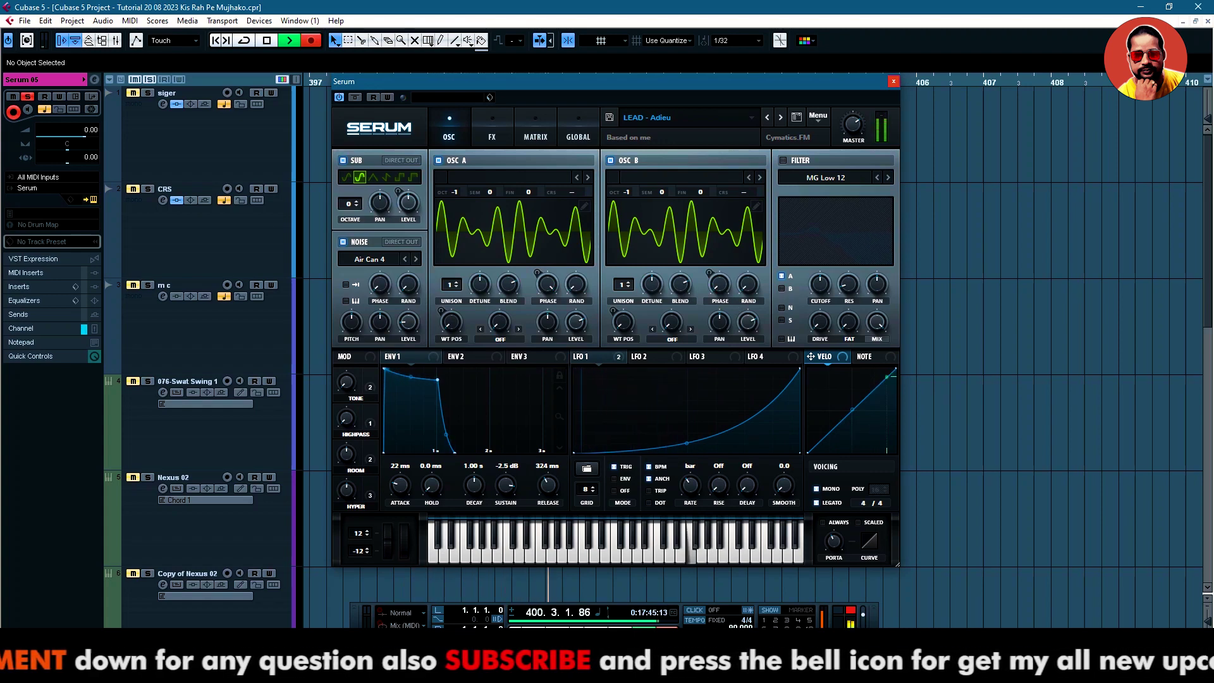
{"action": "left_click", "coordinate": [781, 117]}
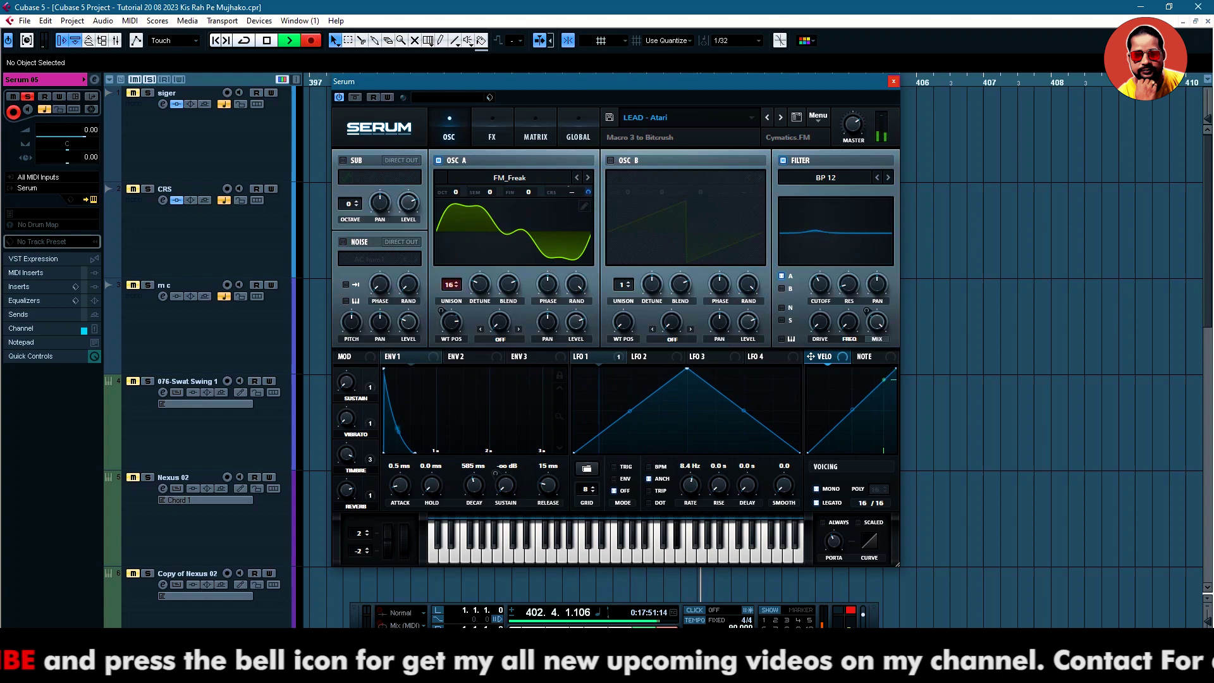
{"action": "left_click", "coordinate": [780, 117]}
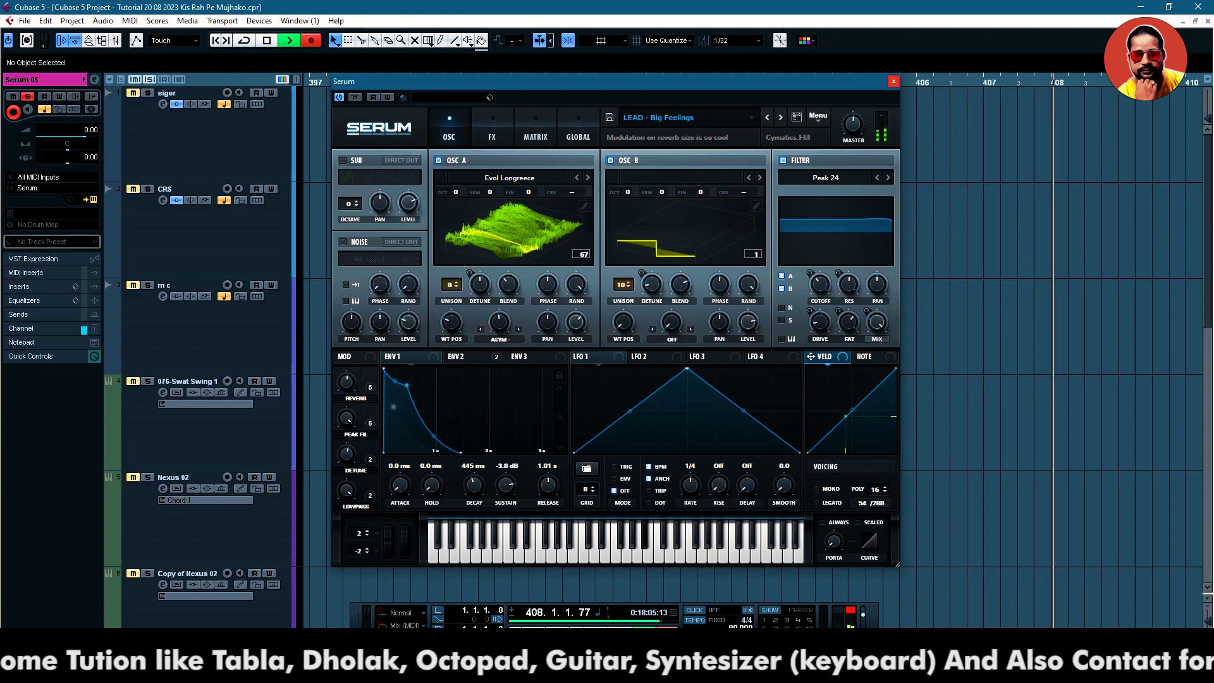
{"action": "key", "text": "Right"}
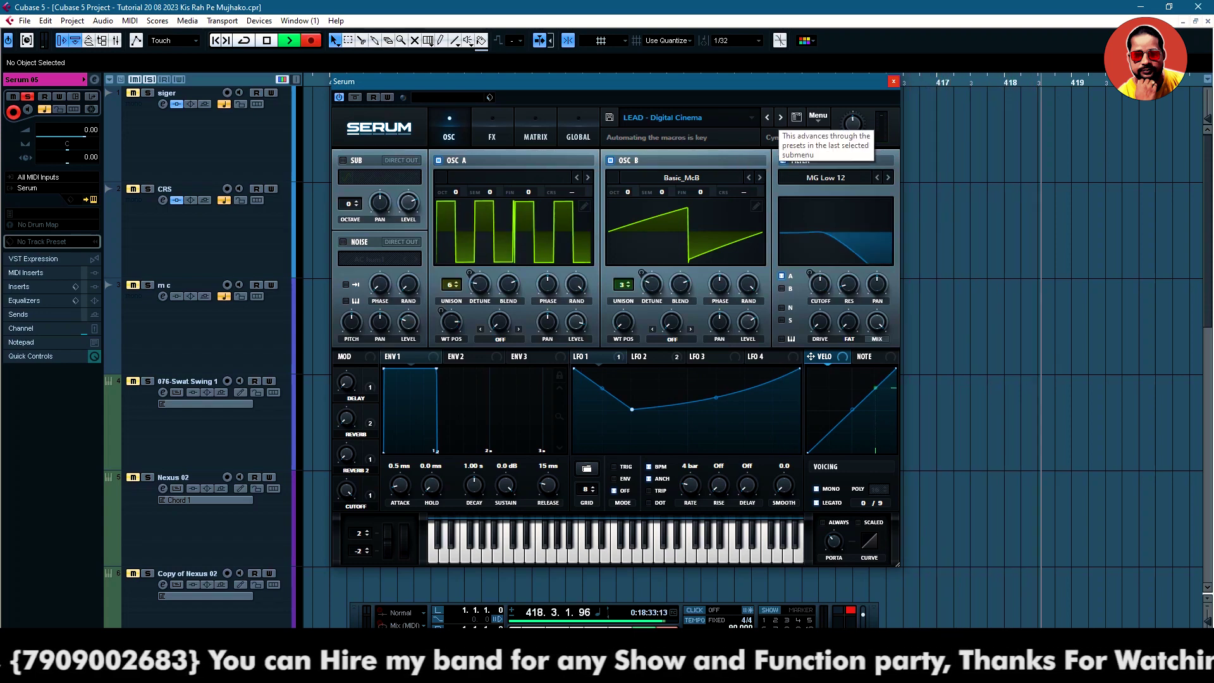
{"action": "left_click", "coordinate": [780, 118]}
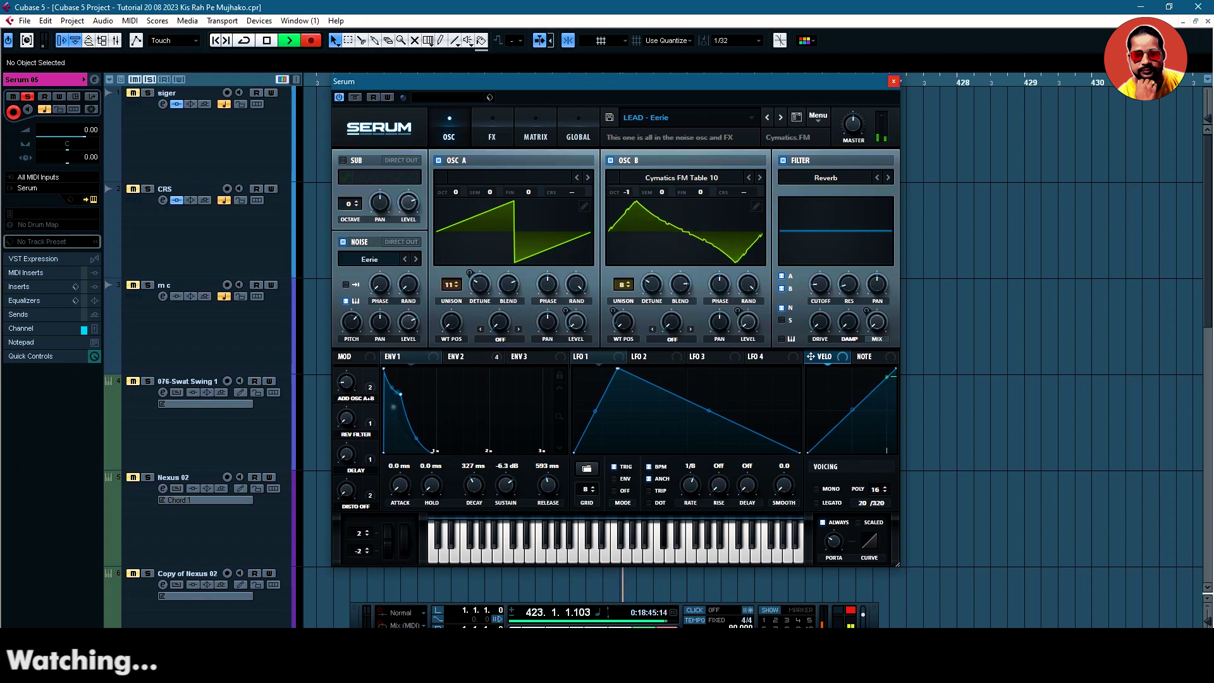
- Audition the Serum lead presets Heavens Synth, Homeworld, Hot Springs and Nostalgia
{"action": "left_click", "coordinate": [780, 117]}
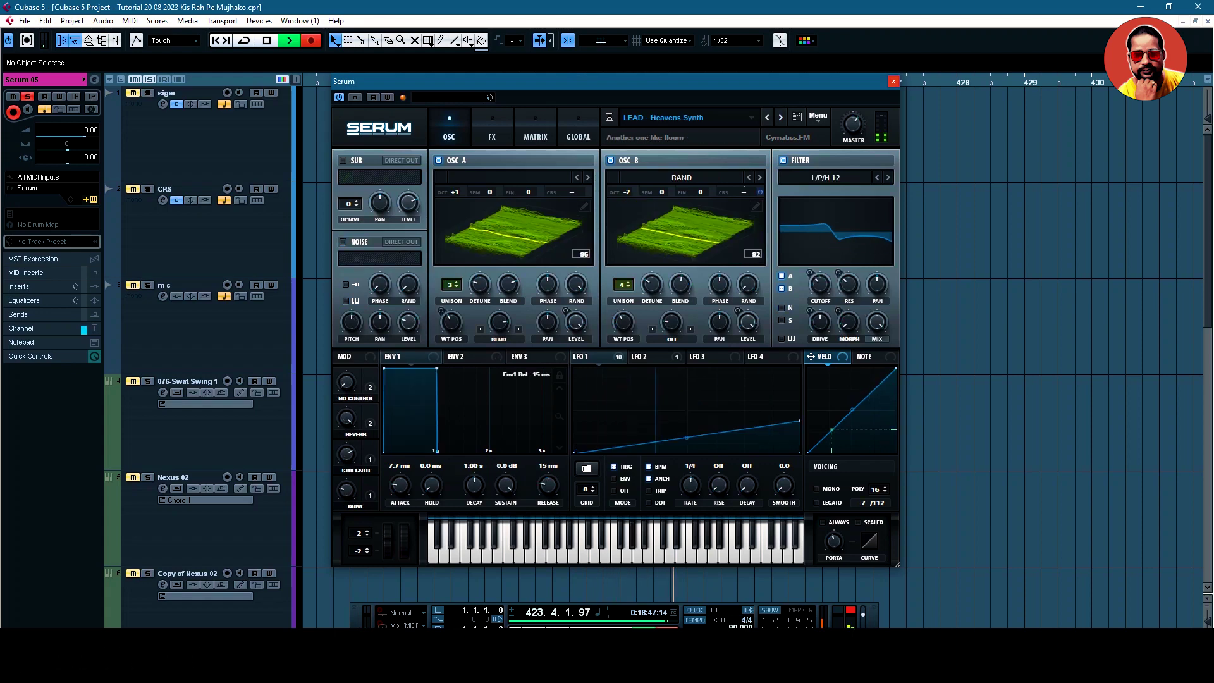
{"action": "left_click", "coordinate": [780, 117]}
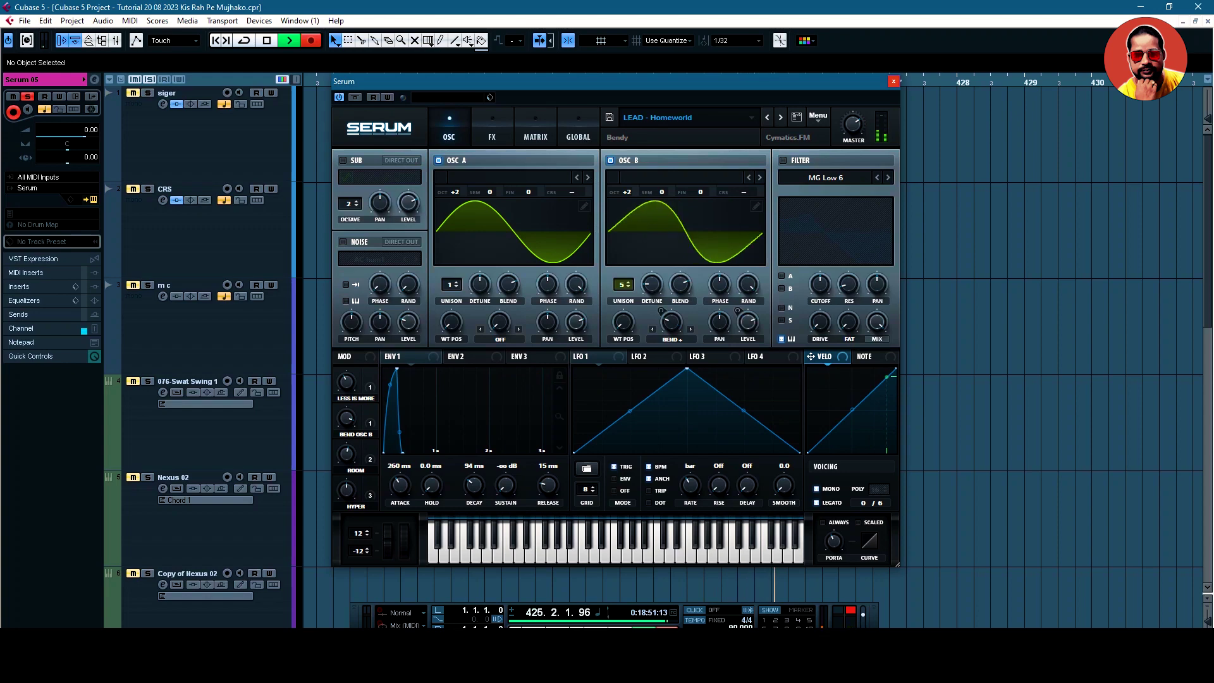
{"action": "left_click", "coordinate": [781, 118]}
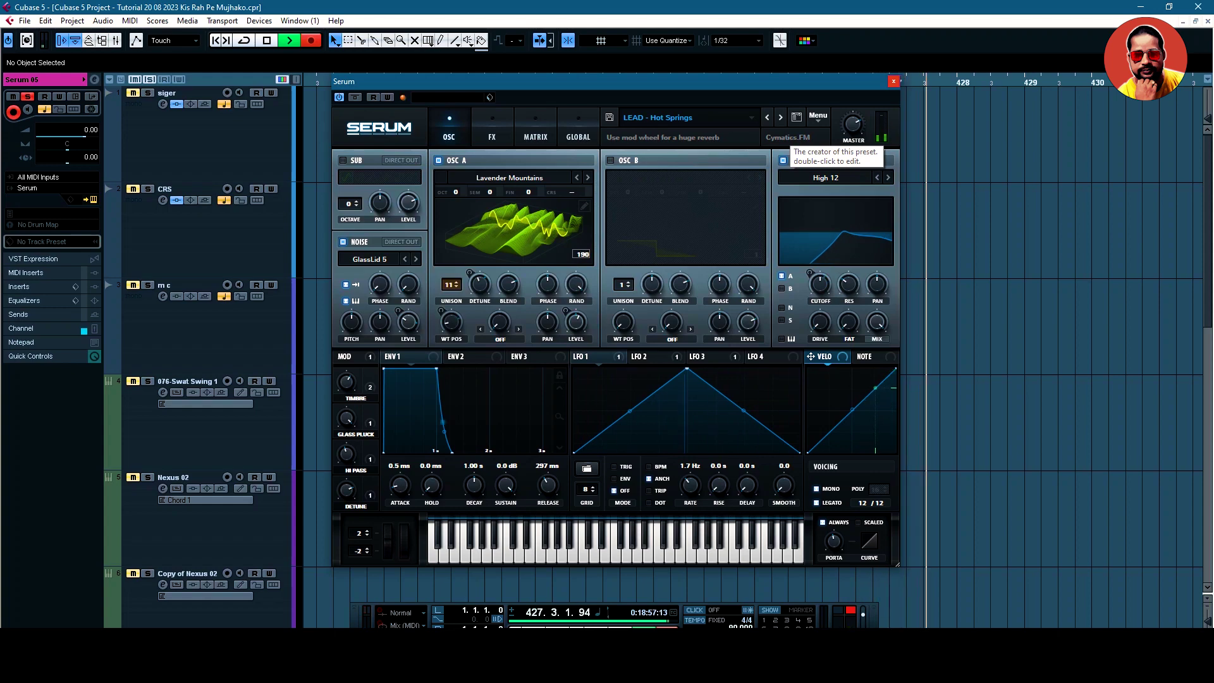
{"action": "left_click", "coordinate": [780, 117]}
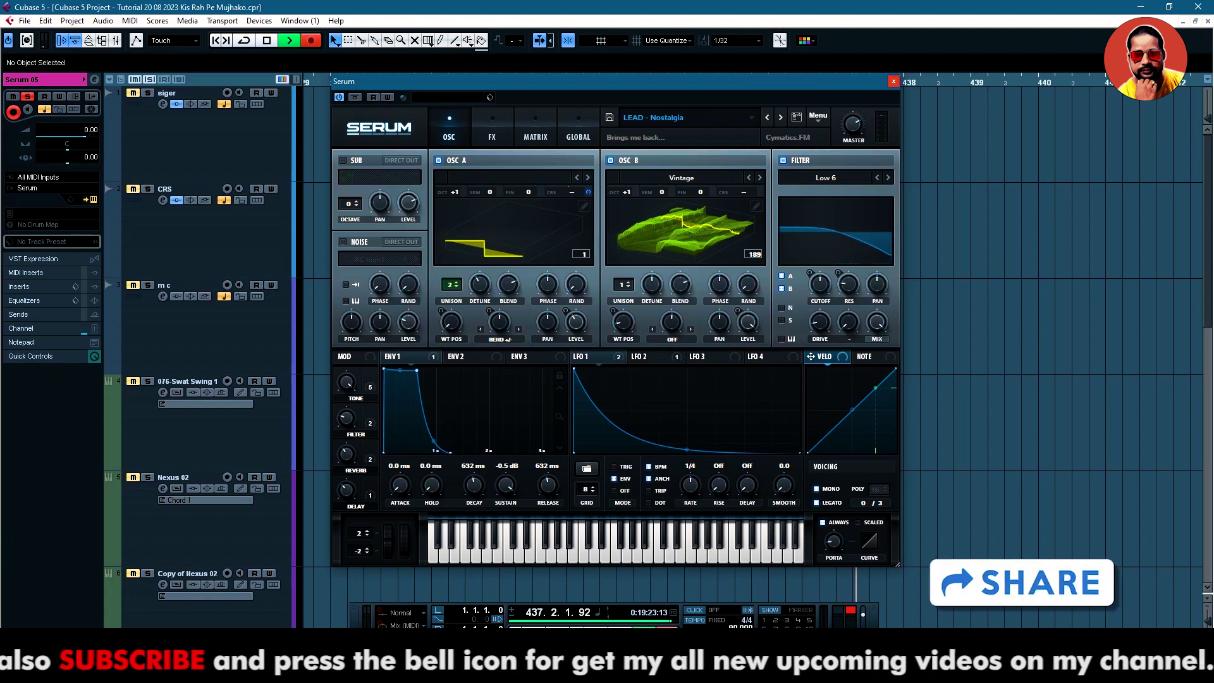
- Audition the Serum presets LEAD - Pluck My Glass, LEAD - Sad Room and PAD - Drippy Cave
{"action": "left_click", "coordinate": [781, 117]}
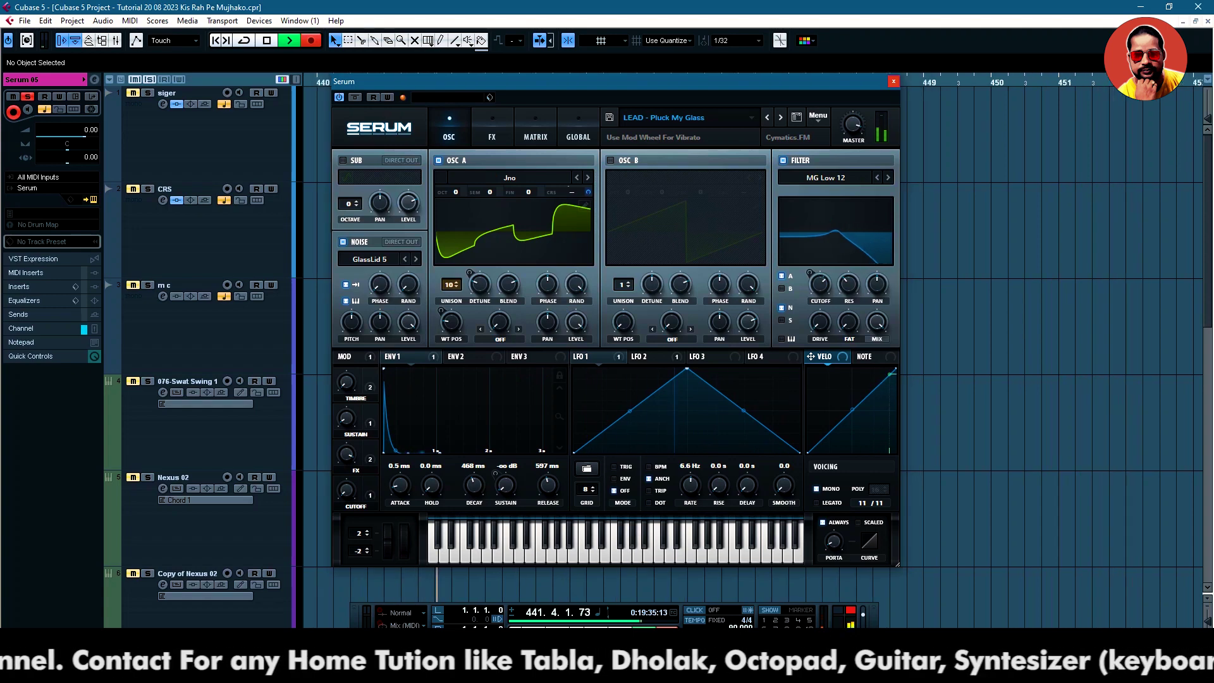
{"action": "left_click", "coordinate": [781, 117]}
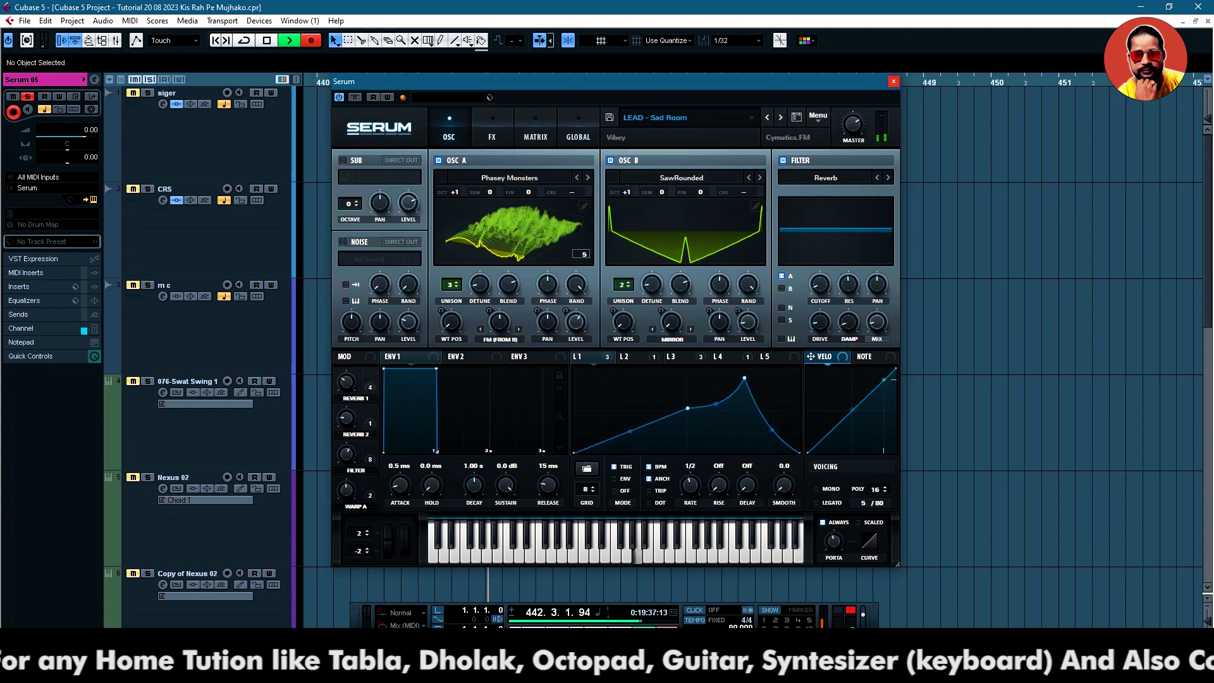
{"action": "left_click", "coordinate": [780, 117]}
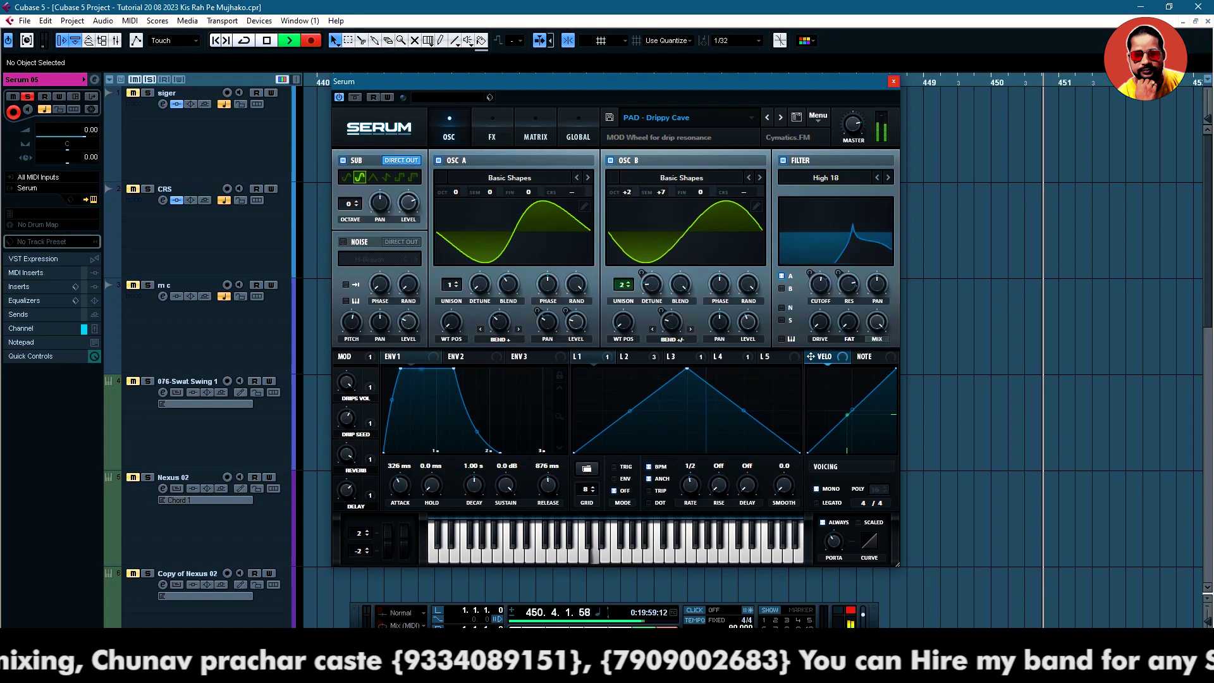
- Browse the Serum preset banks and load LD 8bitcycle [AF] from the Leads bank to audition it
{"action": "left_click", "coordinate": [687, 117]}
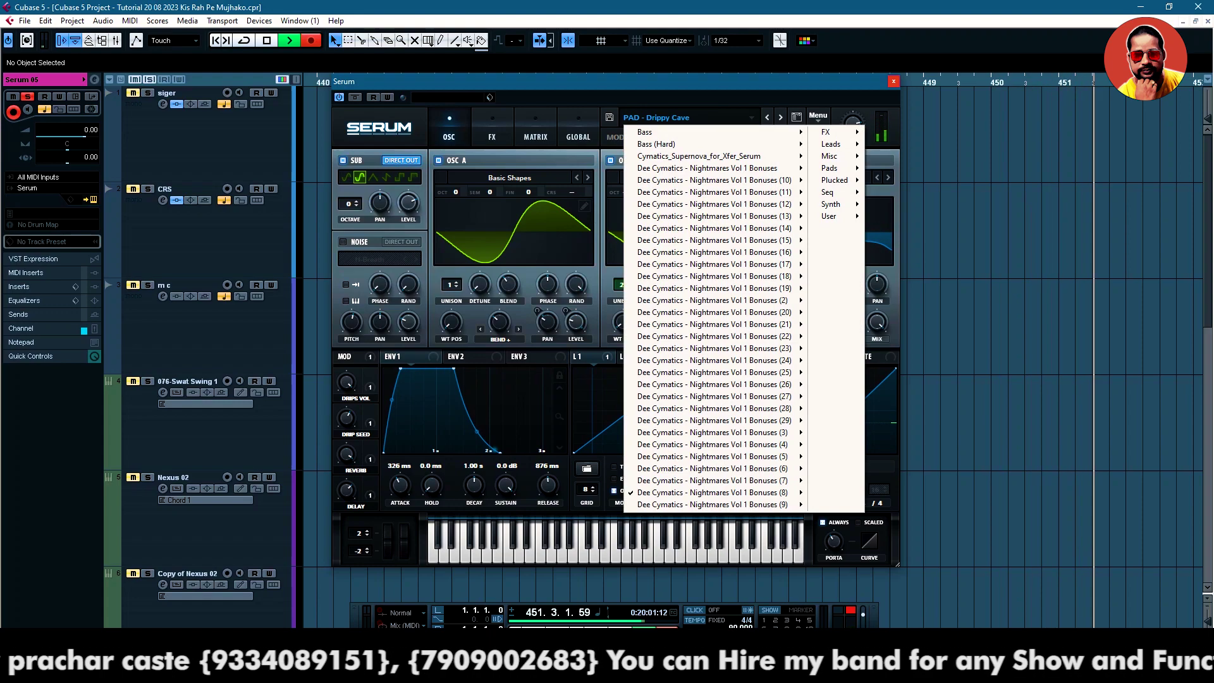
{"action": "mouse_move", "coordinate": [715, 324]}
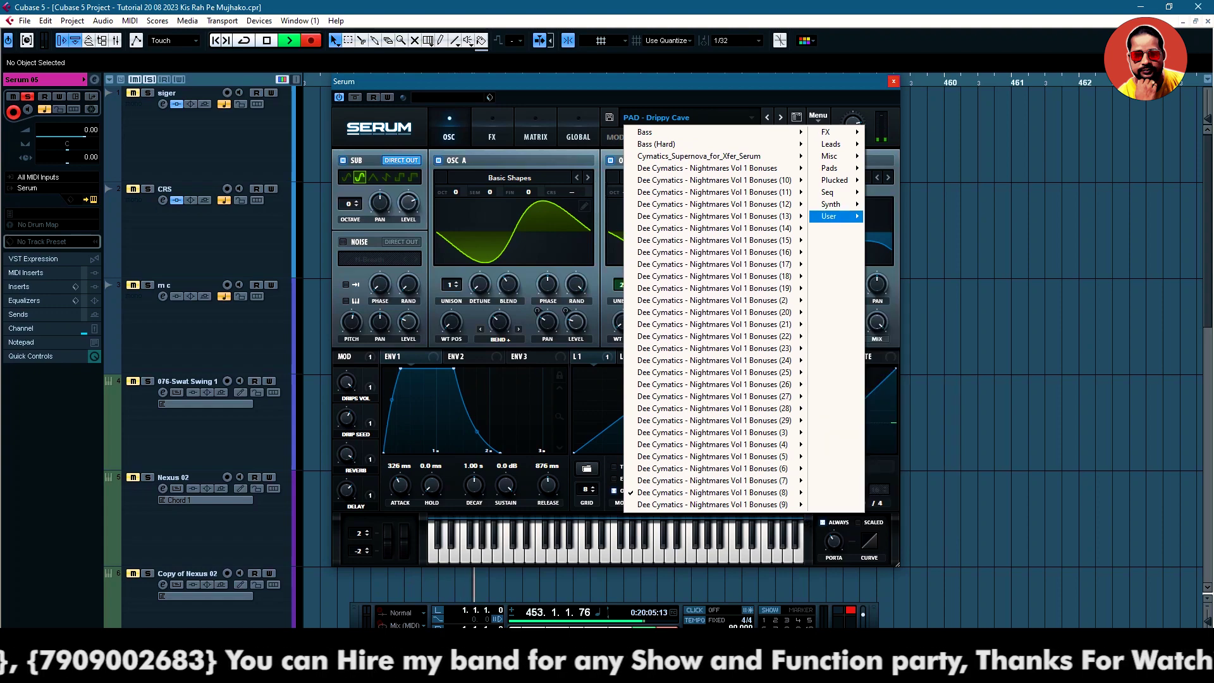
{"action": "mouse_move", "coordinate": [832, 204]}
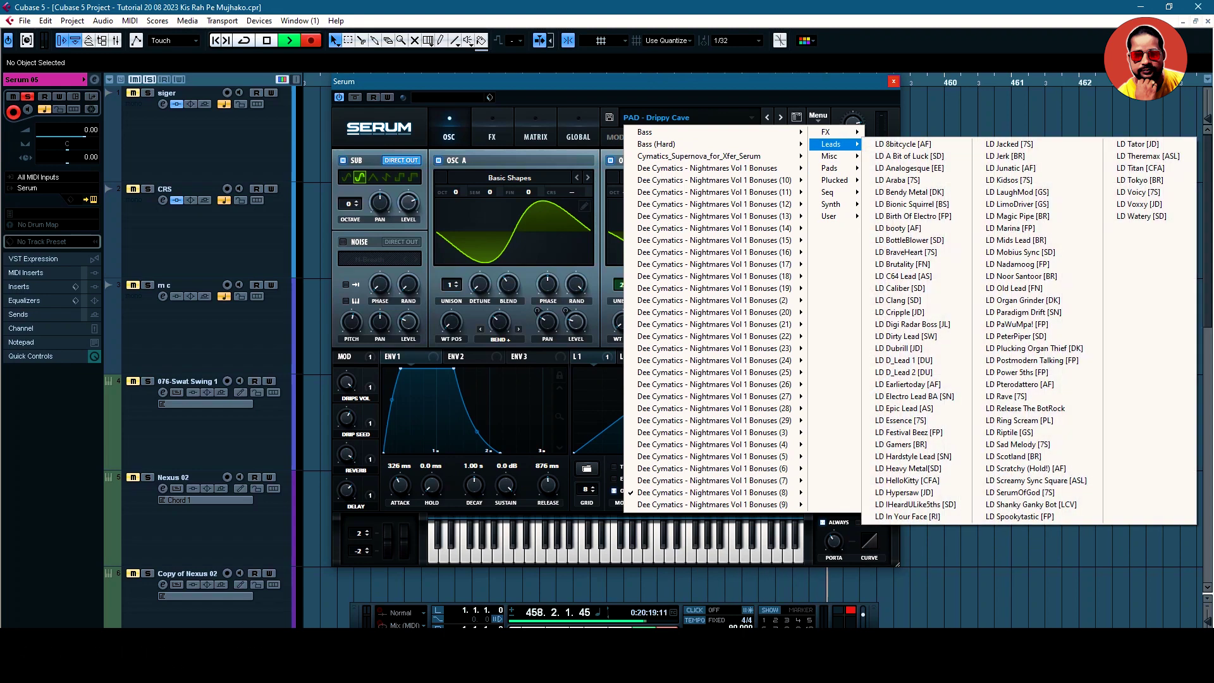
{"action": "left_click", "coordinate": [905, 144]}
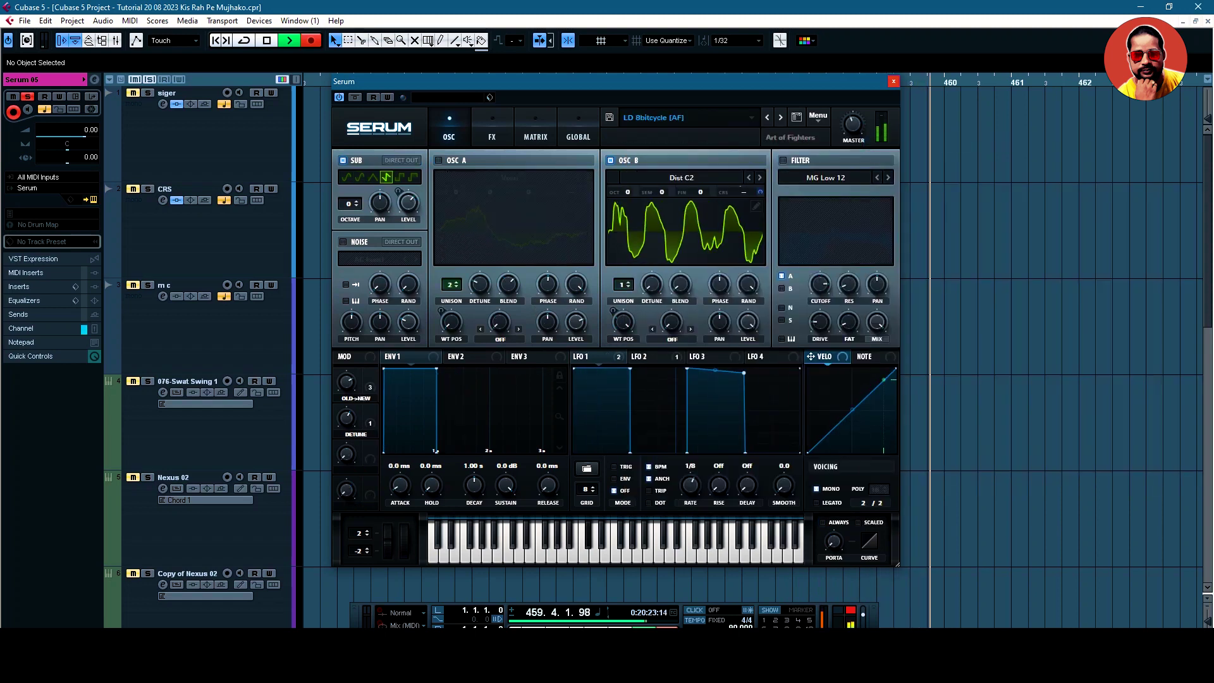
- Audition the Leads presets LD A Bit of Luck, LD Analogesque, LD Araba, LD Bendy Metal and LD Bionic Squirrel
{"action": "left_click", "coordinate": [781, 117]}
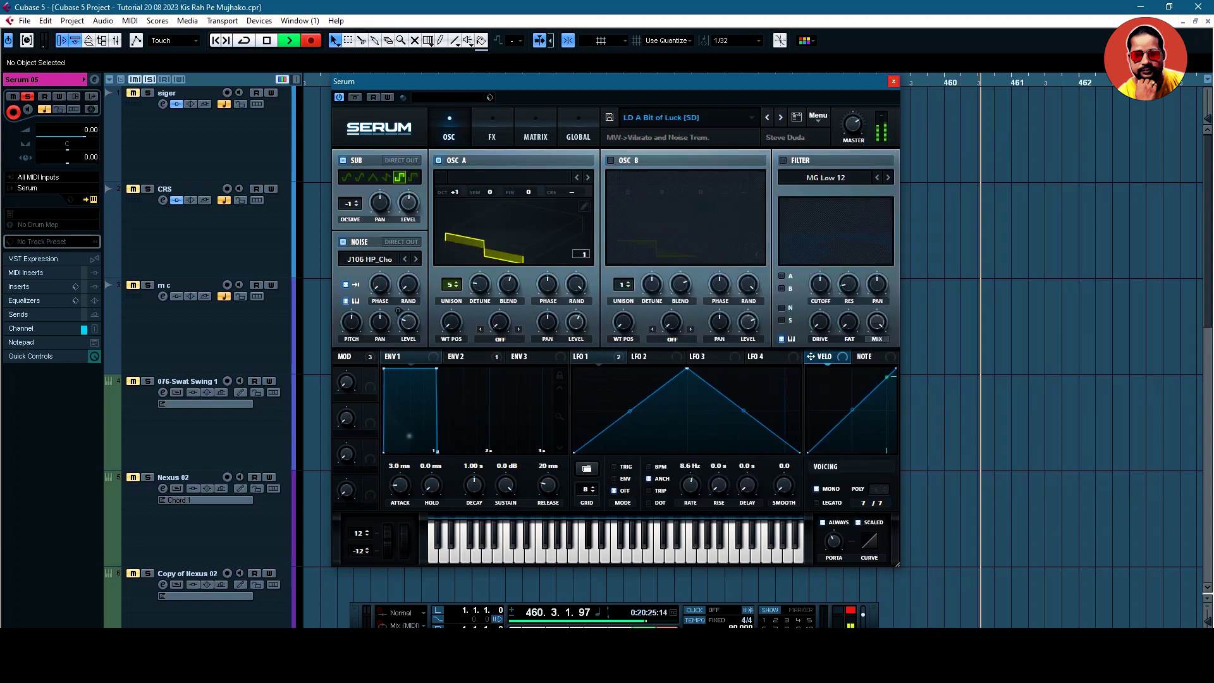
{"action": "left_click", "coordinate": [780, 117]}
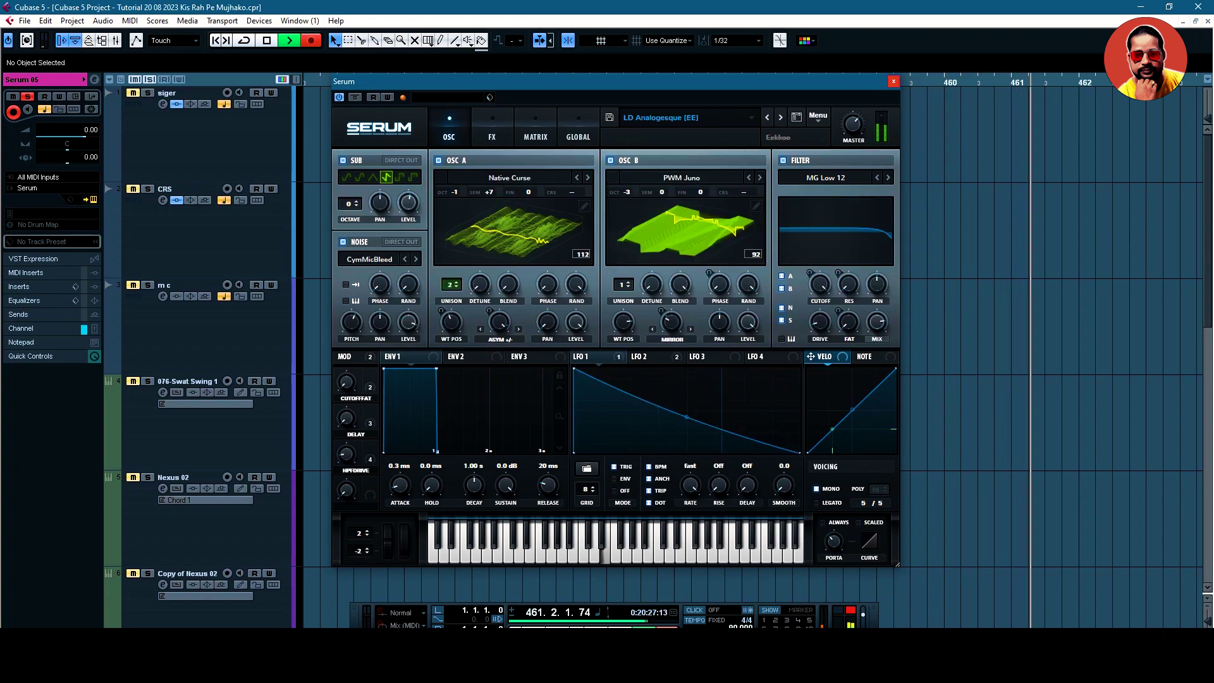
{"action": "left_click", "coordinate": [781, 117]}
{"action": "left_click", "coordinate": [780, 117]}
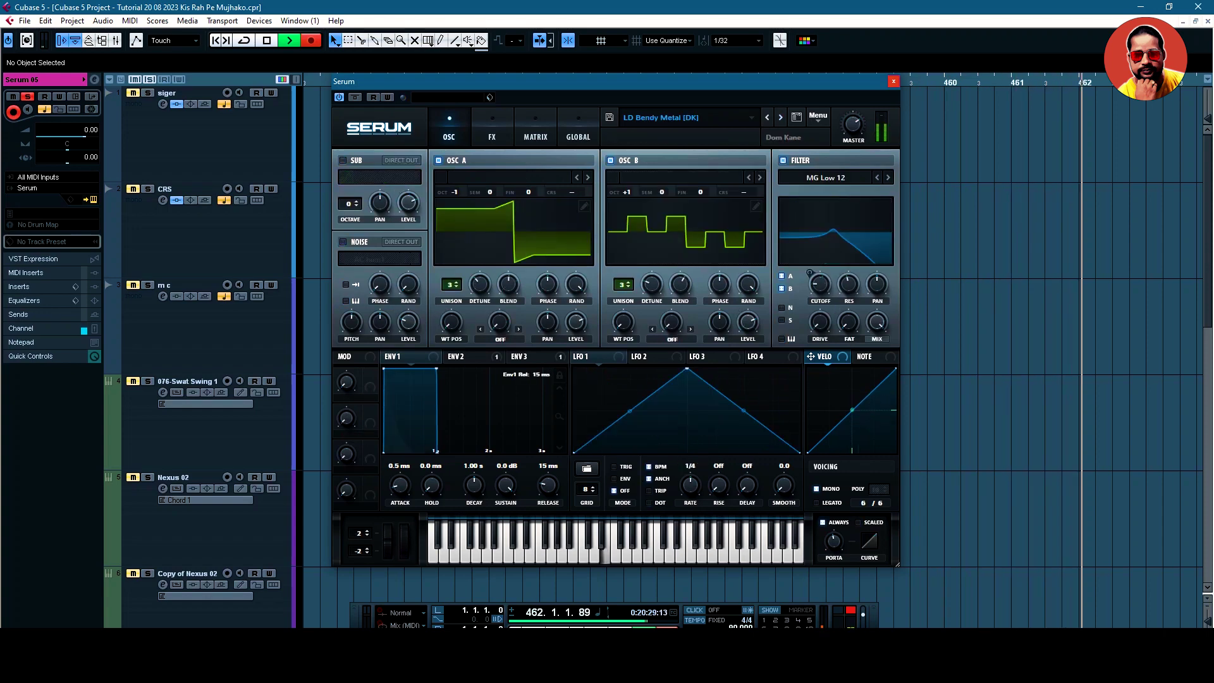
{"action": "left_click", "coordinate": [780, 117]}
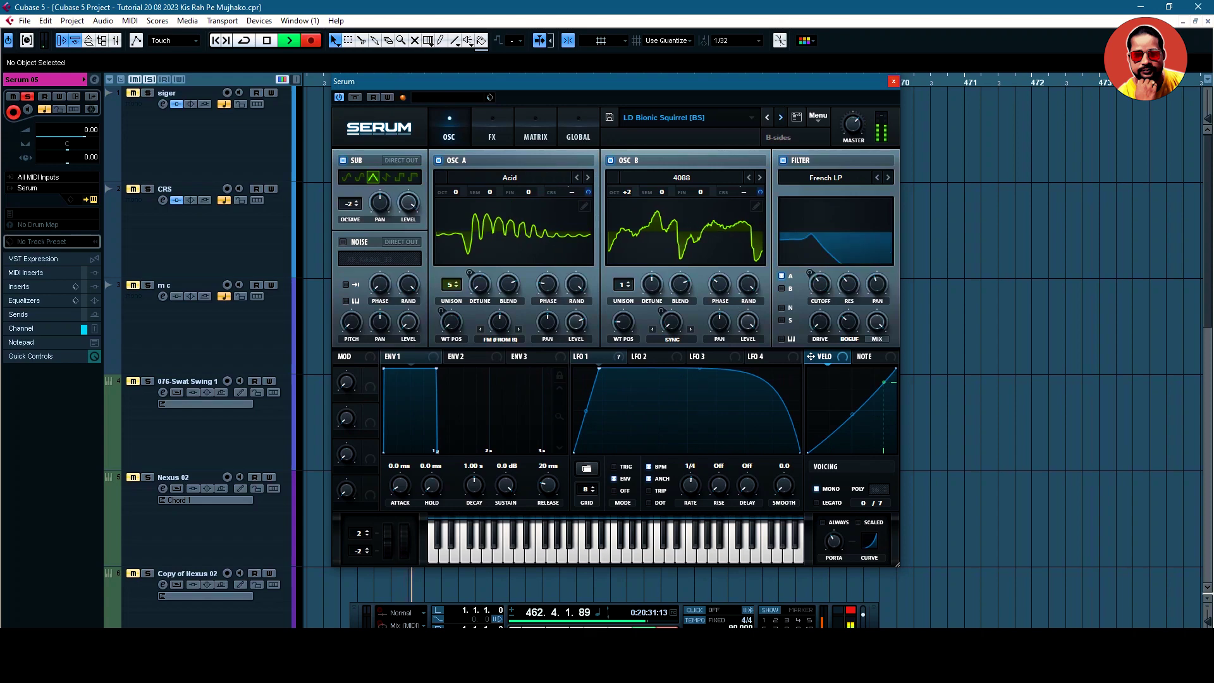
- Step on through the Leads bank, auditioning LD booty [AF], LD BottleBlower [SD] and the presets up to LD Festival Beez [FP]
{"action": "left_click", "coordinate": [781, 117]}
{"action": "left_click", "coordinate": [780, 117]}
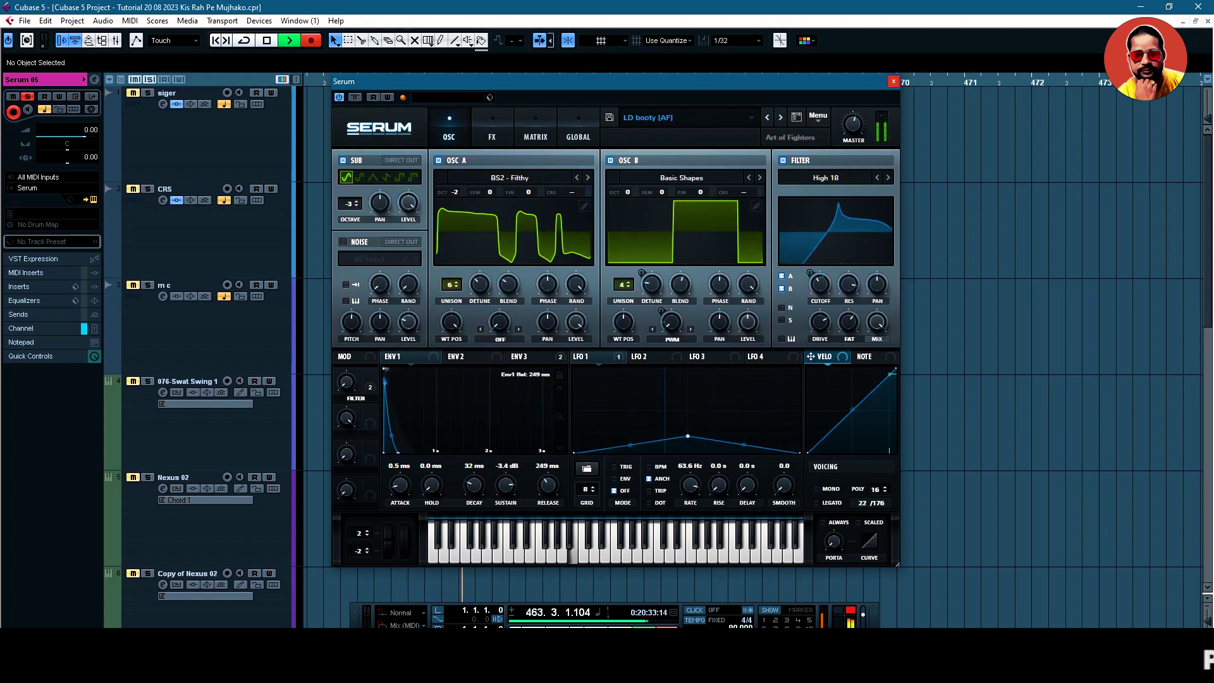
{"action": "left_click", "coordinate": [781, 117]}
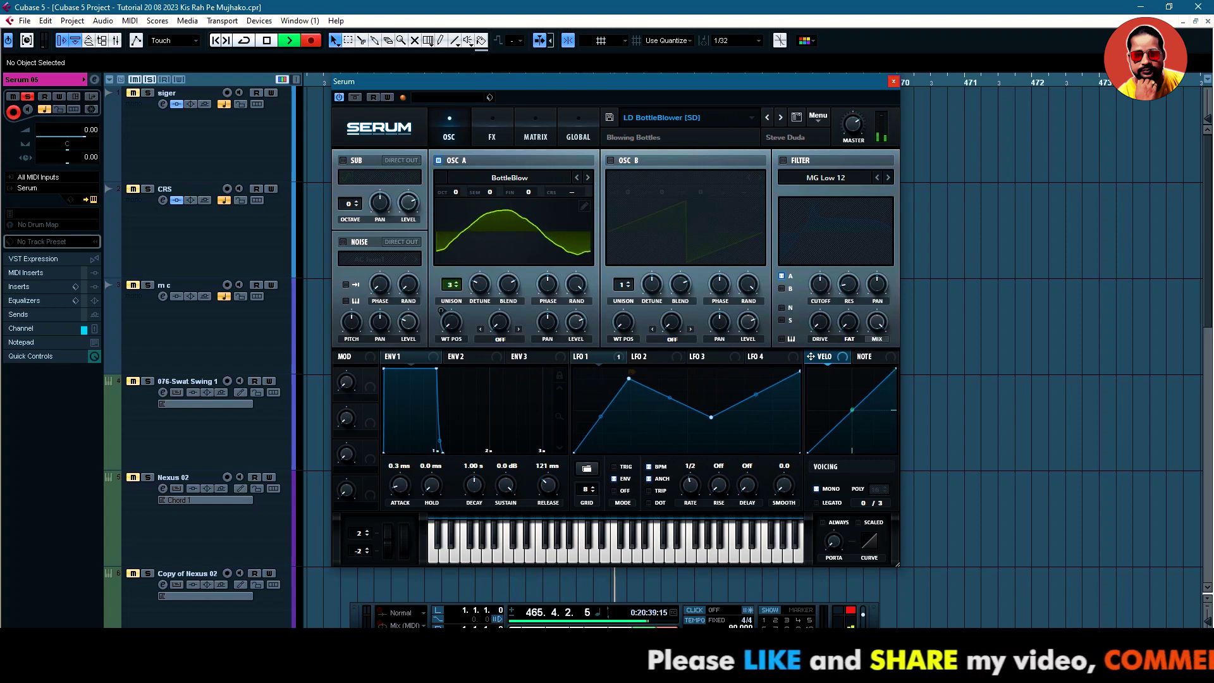
{"action": "left_click", "coordinate": [780, 117]}
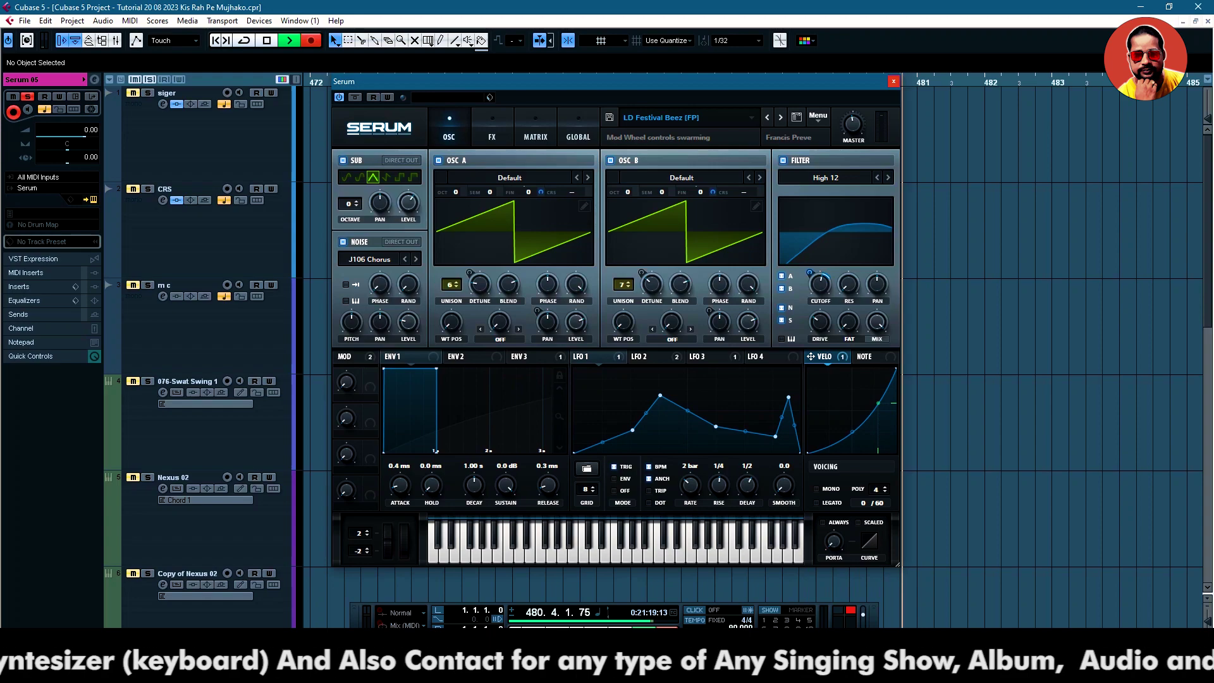
- Audition the presets CHORD - Heaven, CHORD - Sexy Bandpass and CHORD - Sexy Basic from the Dee Cymatics - Nightmares Vol 1 Bonuses (17) bank
{"action": "left_click", "coordinate": [687, 117]}
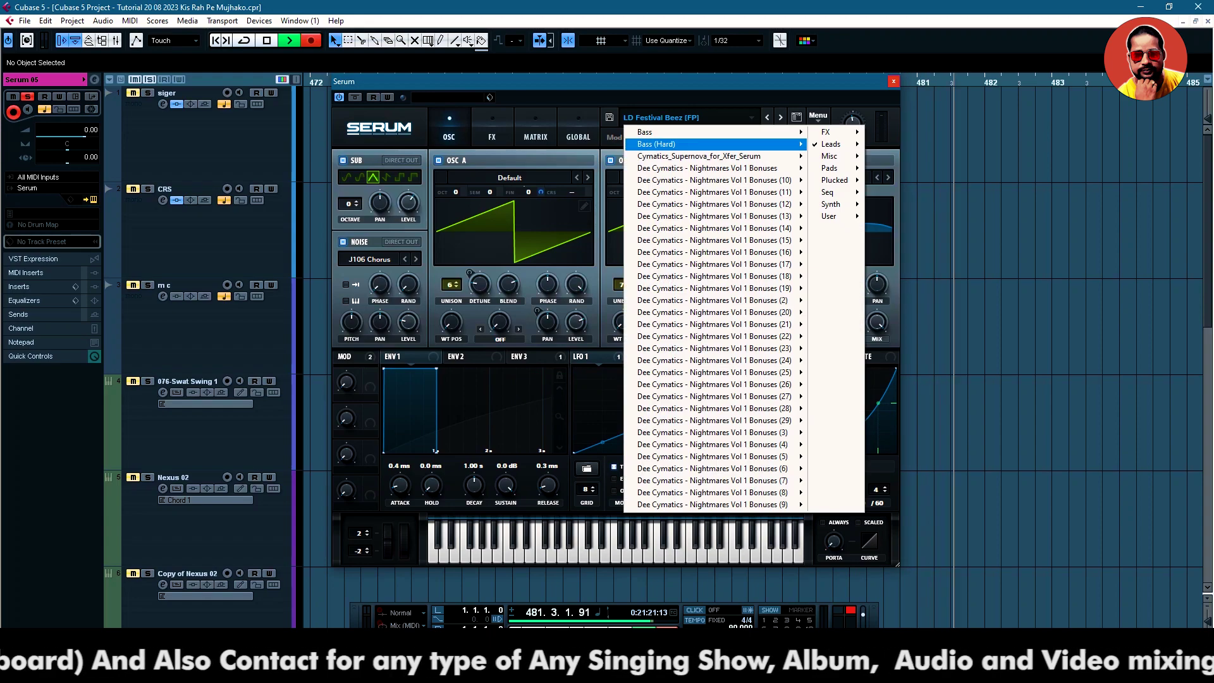
{"action": "mouse_move", "coordinate": [829, 132]}
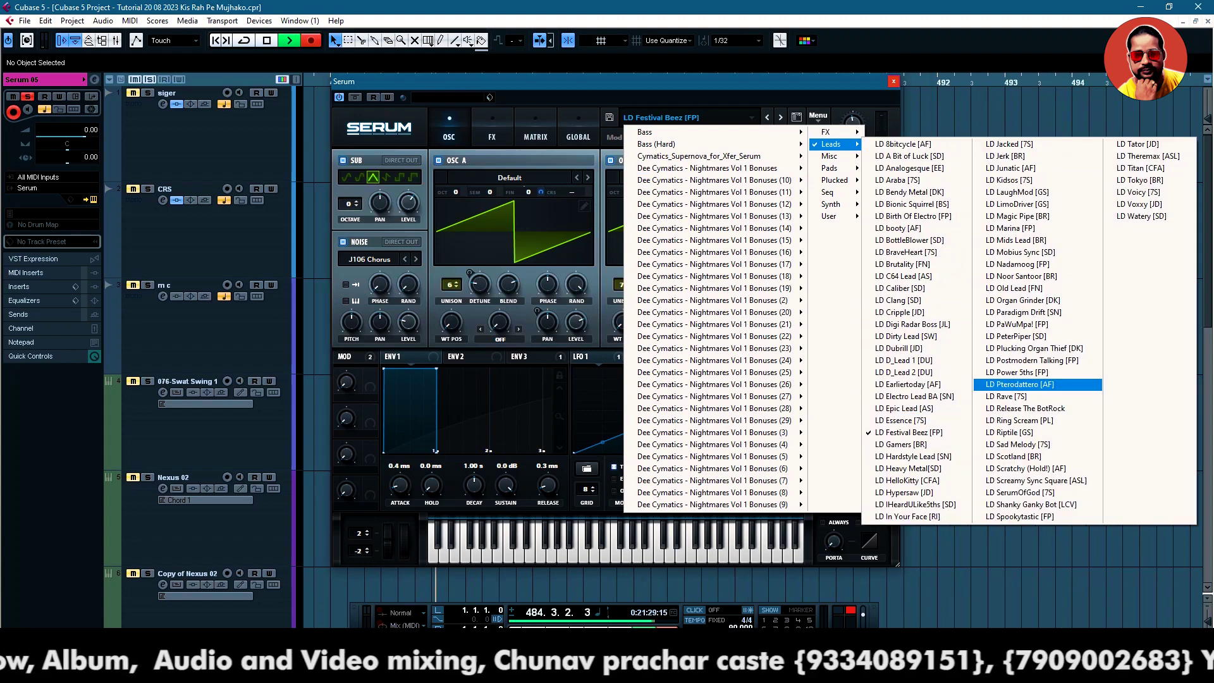
{"action": "mouse_move", "coordinate": [699, 157]}
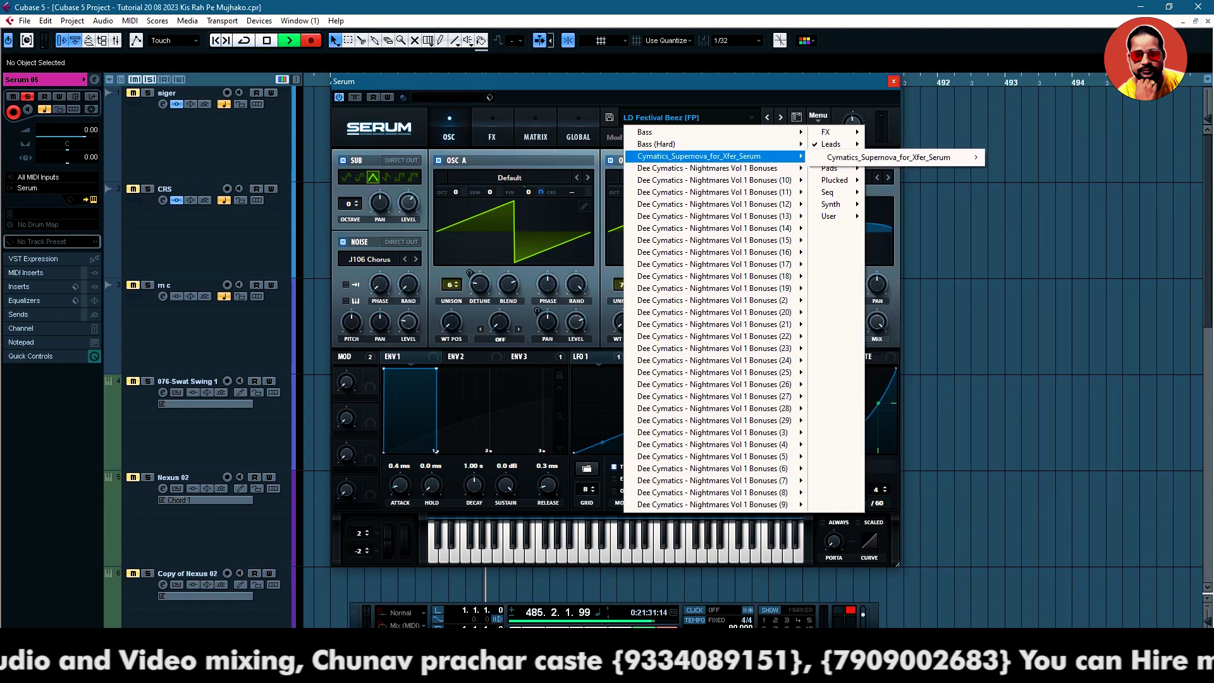
{"action": "mouse_move", "coordinate": [898, 157]}
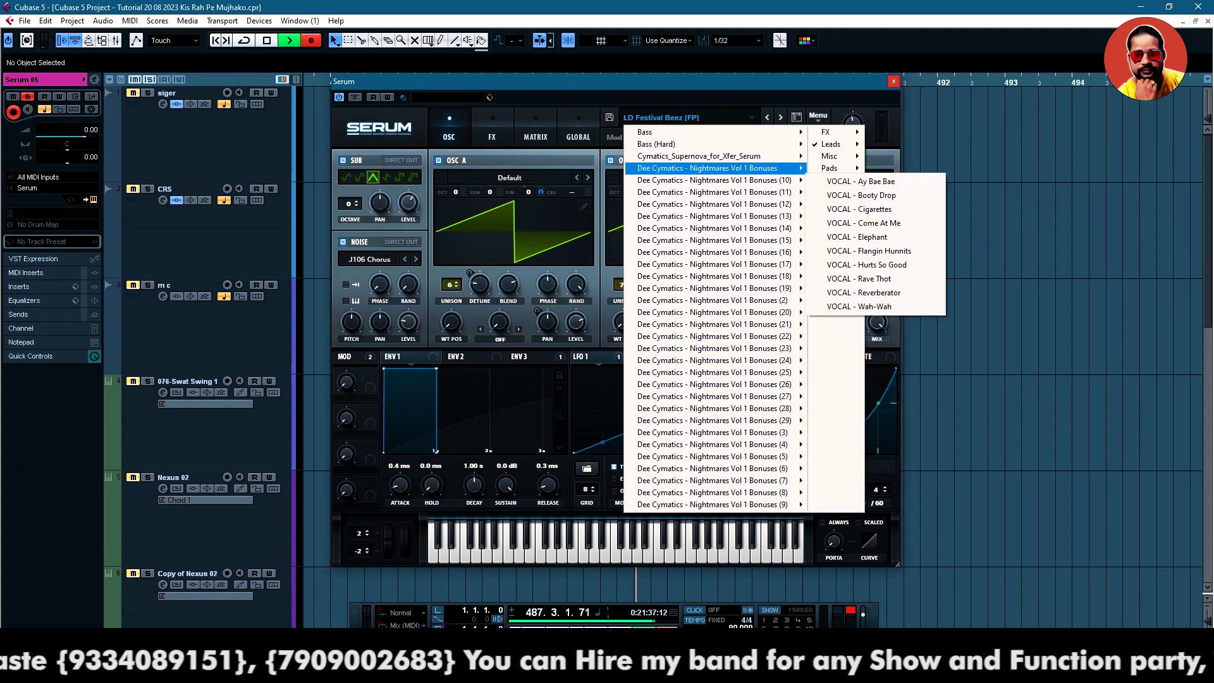
{"action": "mouse_move", "coordinate": [715, 180]}
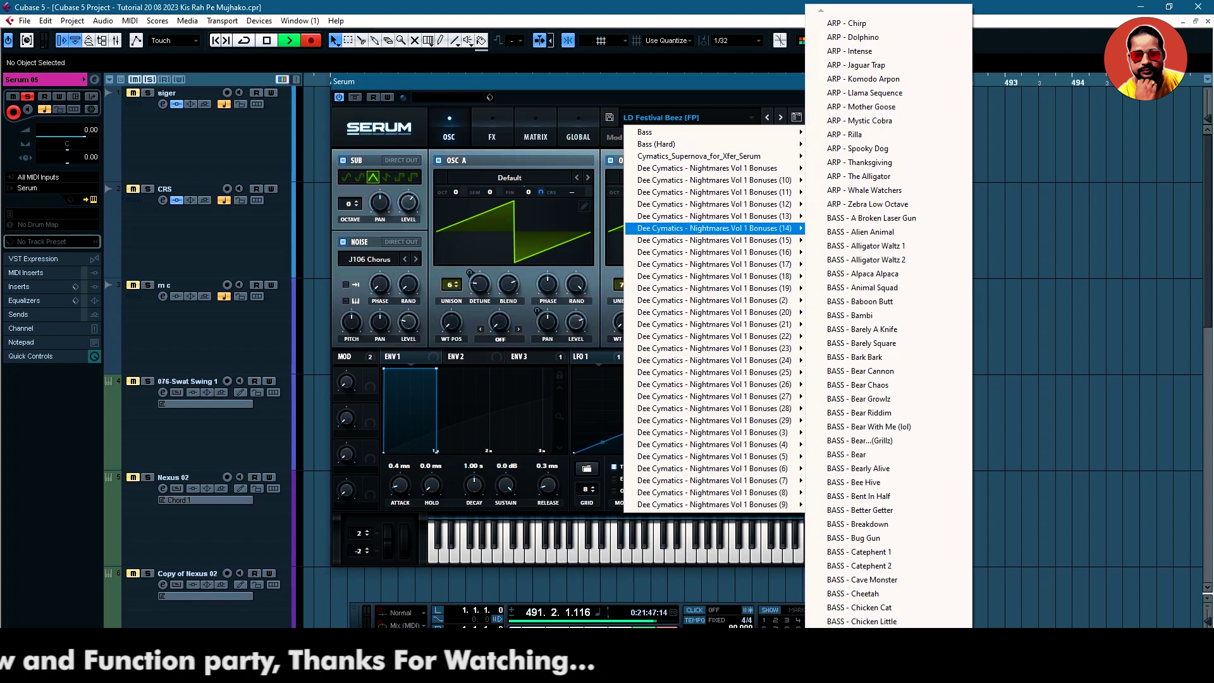
{"action": "mouse_move", "coordinate": [715, 228]}
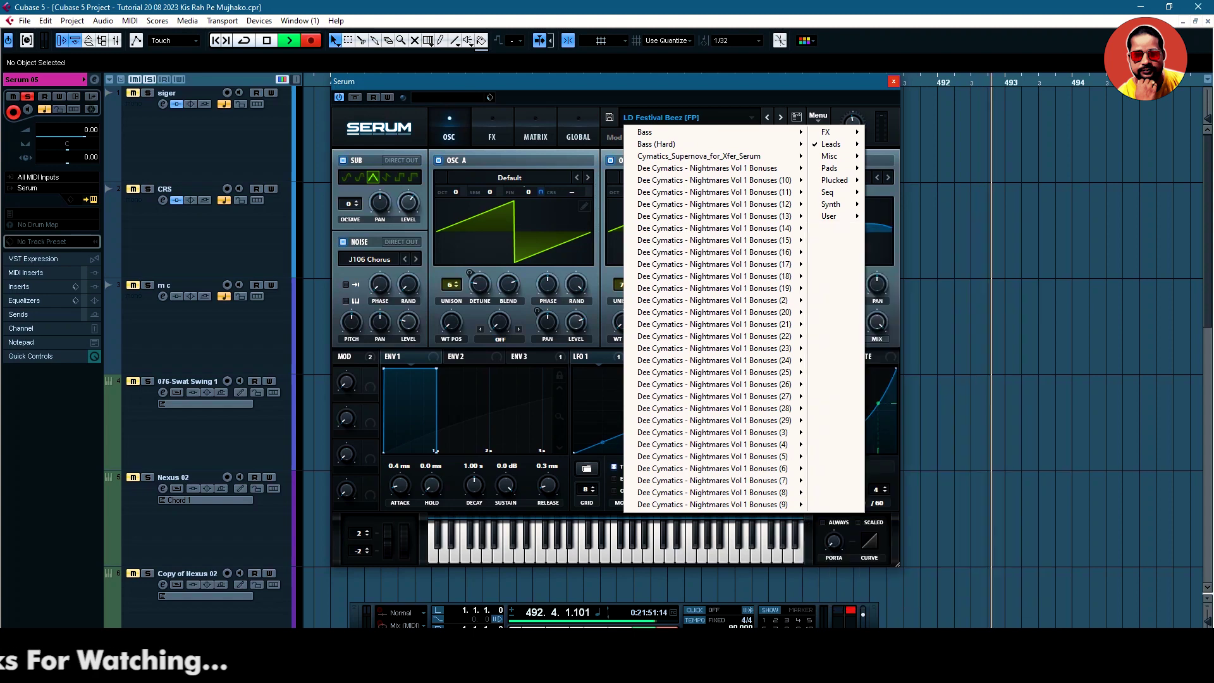
{"action": "mouse_move", "coordinate": [715, 252]}
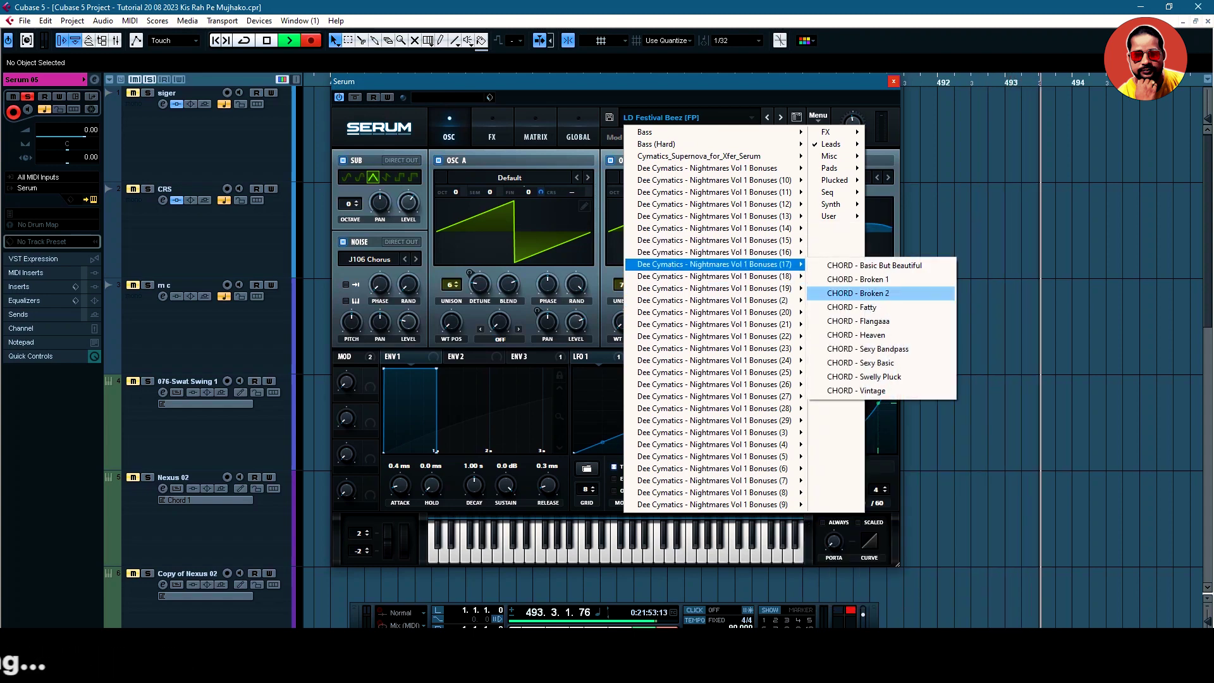
{"action": "left_click", "coordinate": [879, 335]}
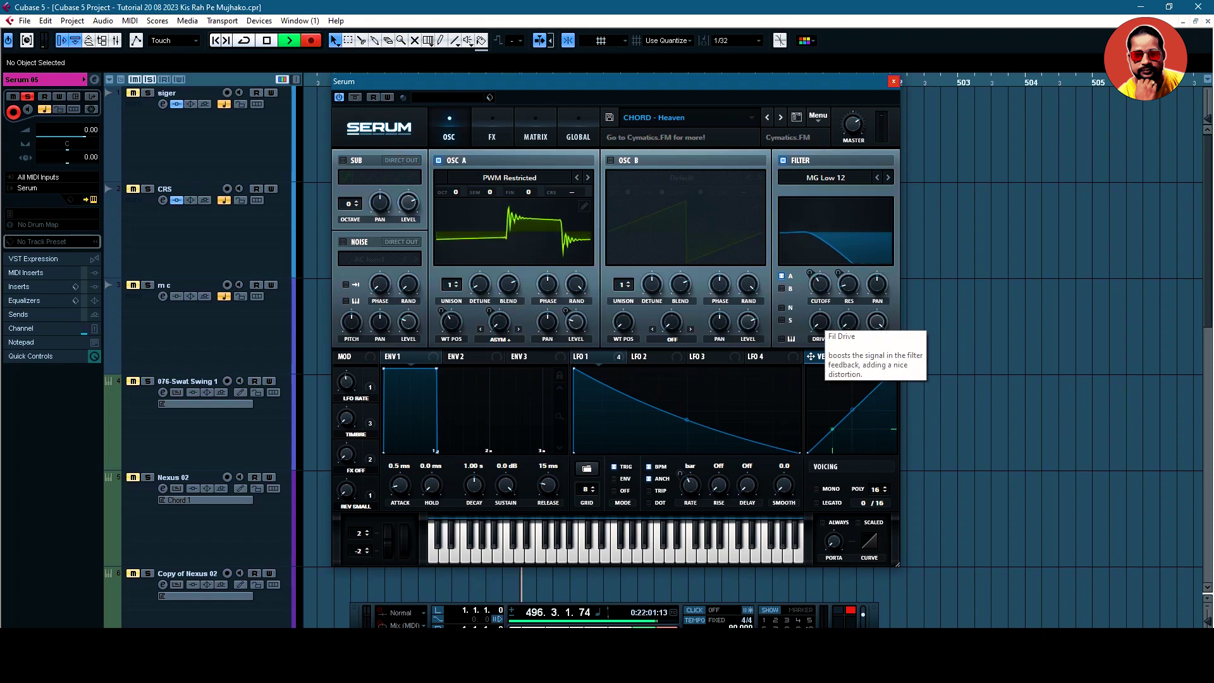
{"action": "key", "text": "Right"}
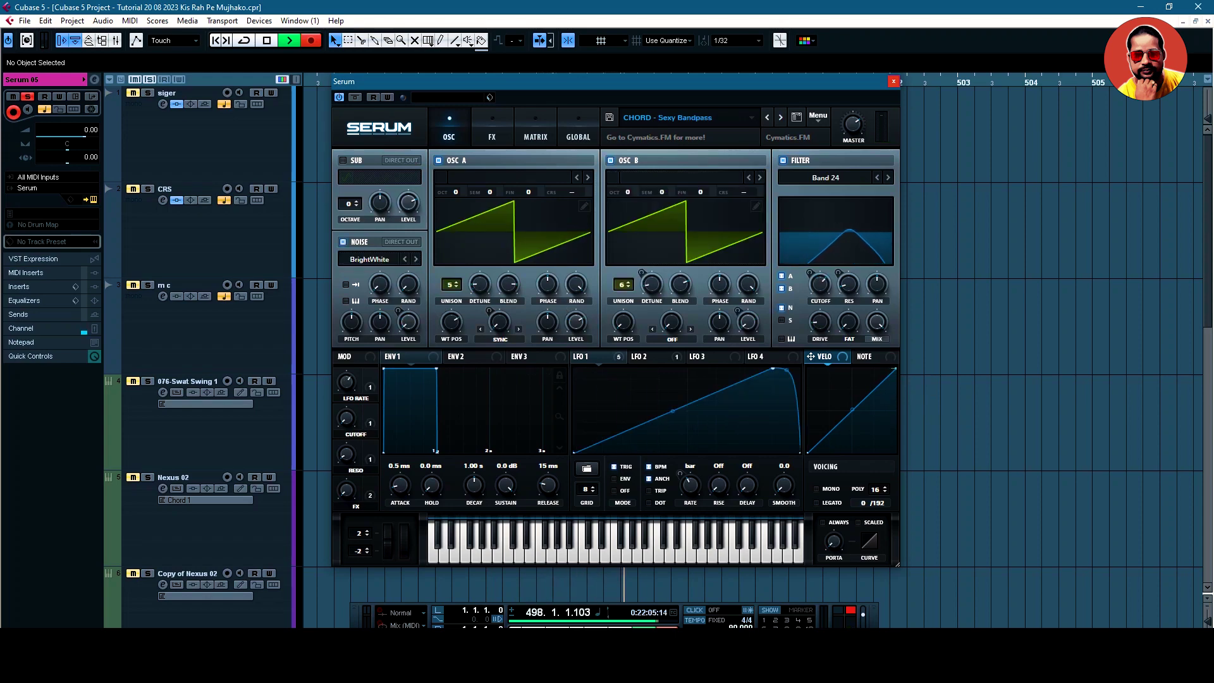
{"action": "left_click", "coordinate": [781, 117]}
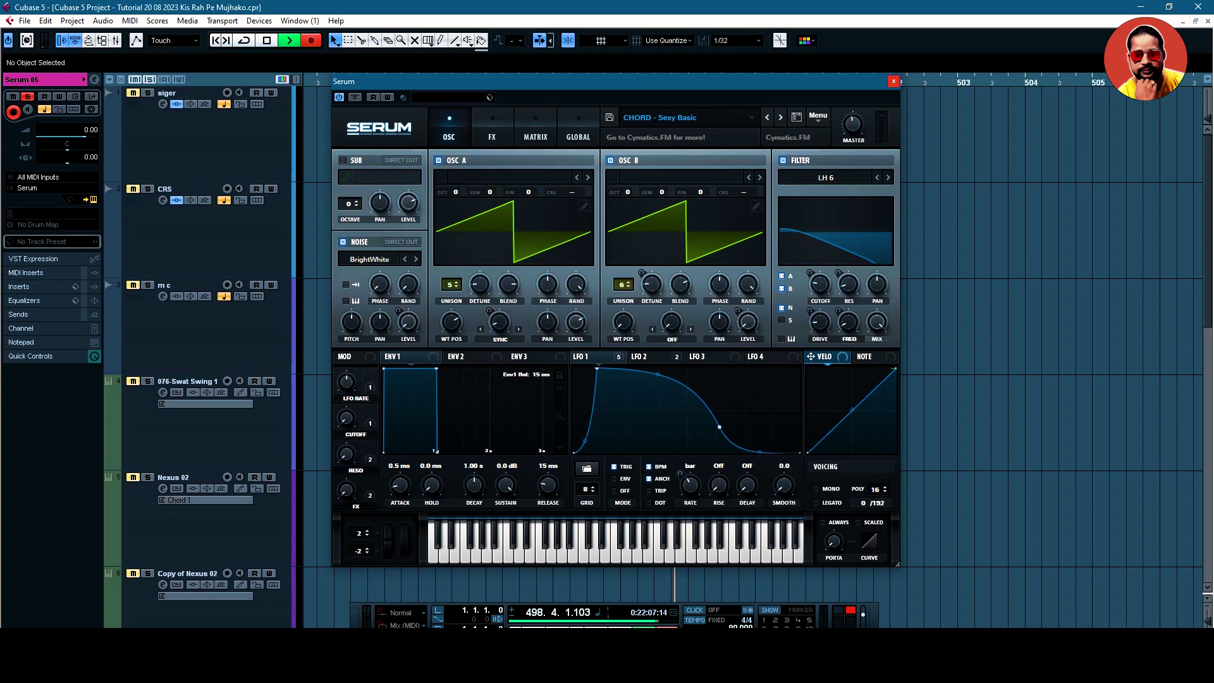
- Audition the saved VST presets Lead 1, Horror Flute and Telephone ring Tone for the Serum instrument
{"action": "left_click", "coordinate": [448, 97]}
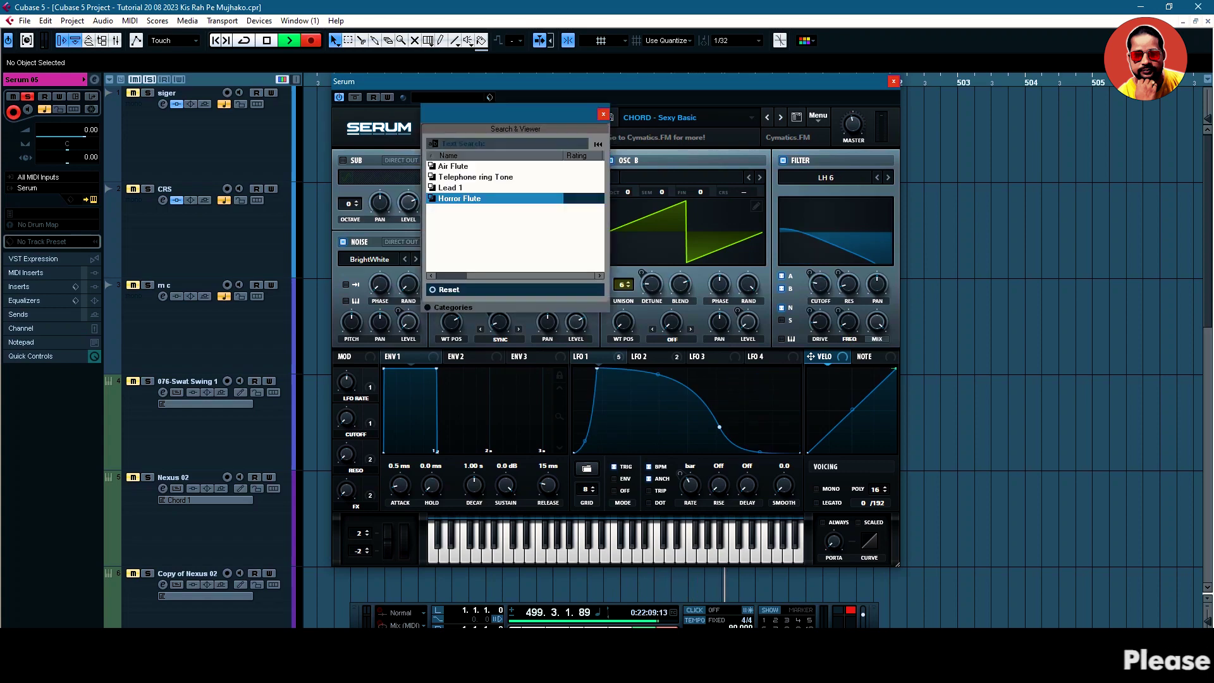
{"action": "left_click", "coordinate": [450, 187]}
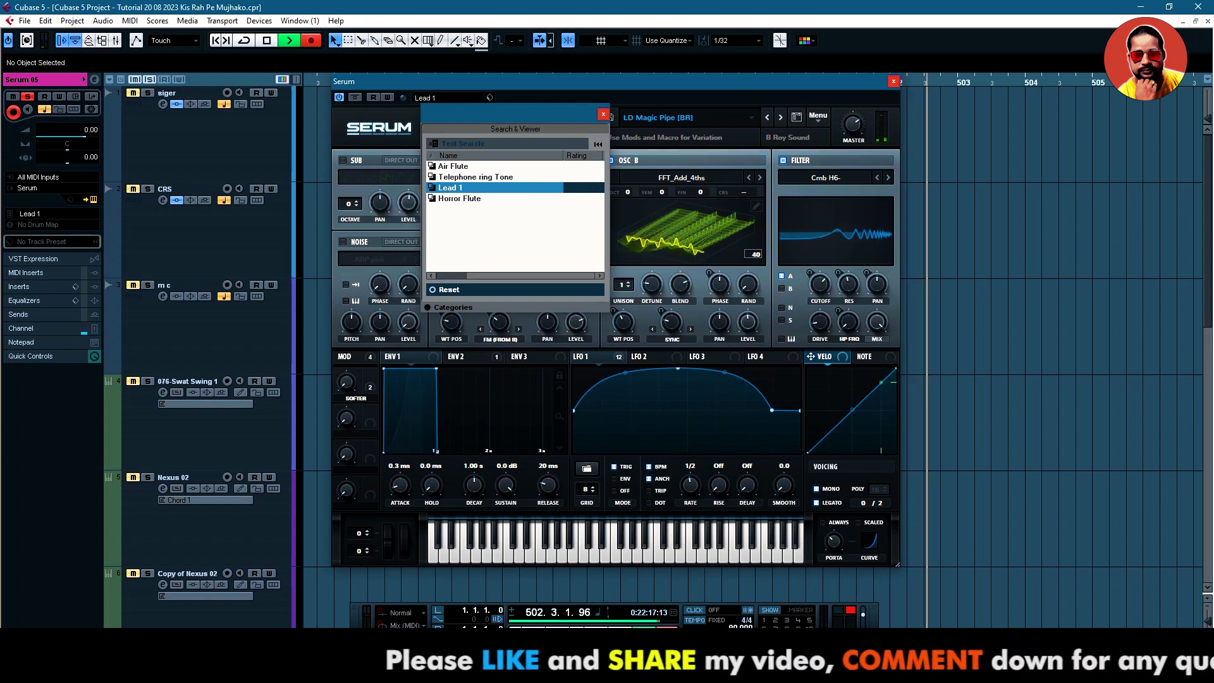
{"action": "left_click", "coordinate": [459, 198]}
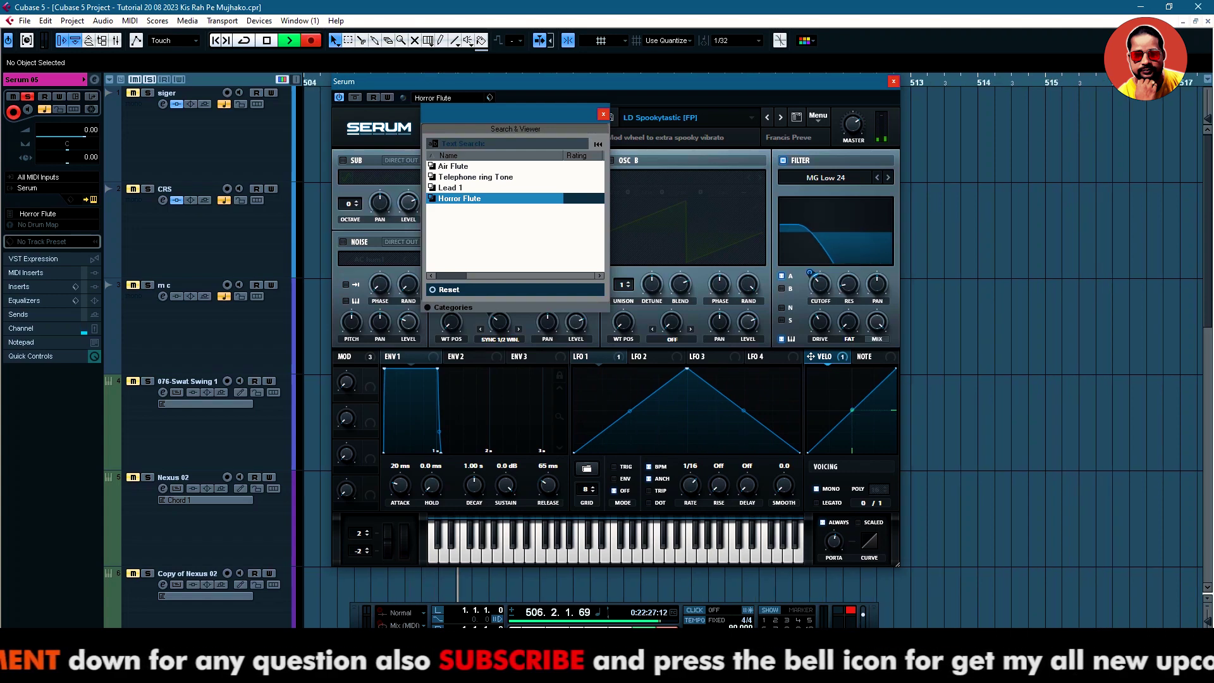
{"action": "left_click", "coordinate": [476, 177]}
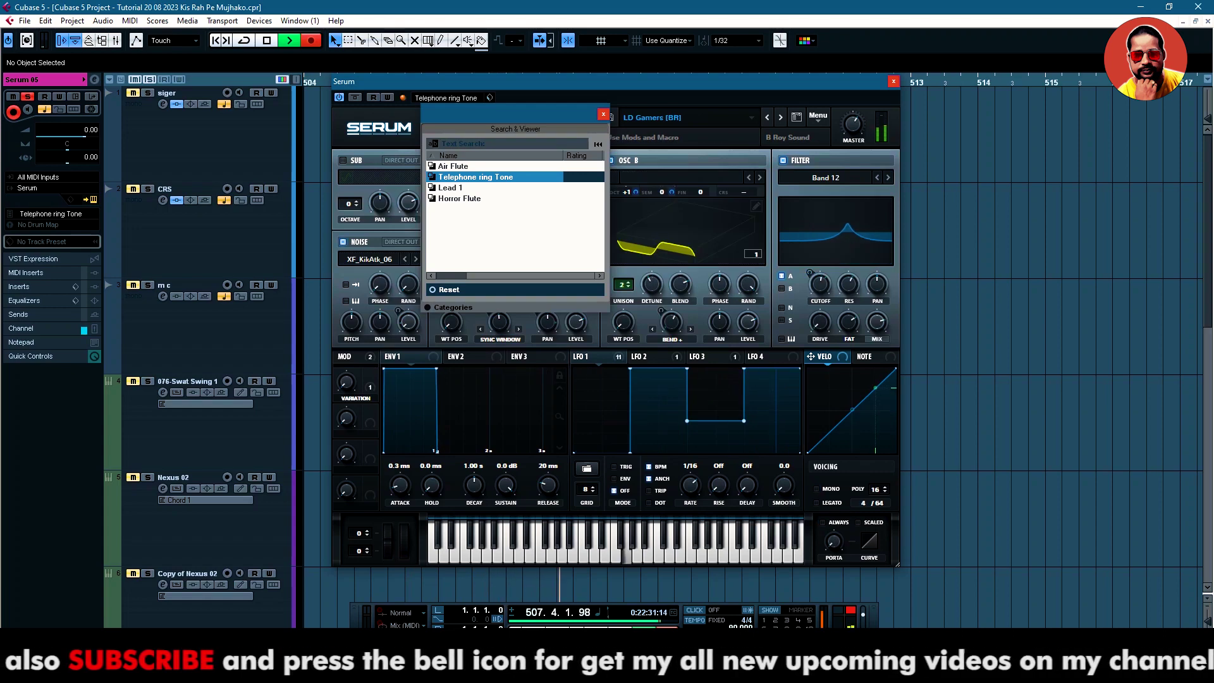
- Load the saved Air Flute preset into Serum, close the preset list and stop the running transport
{"action": "left_click", "coordinate": [453, 166]}
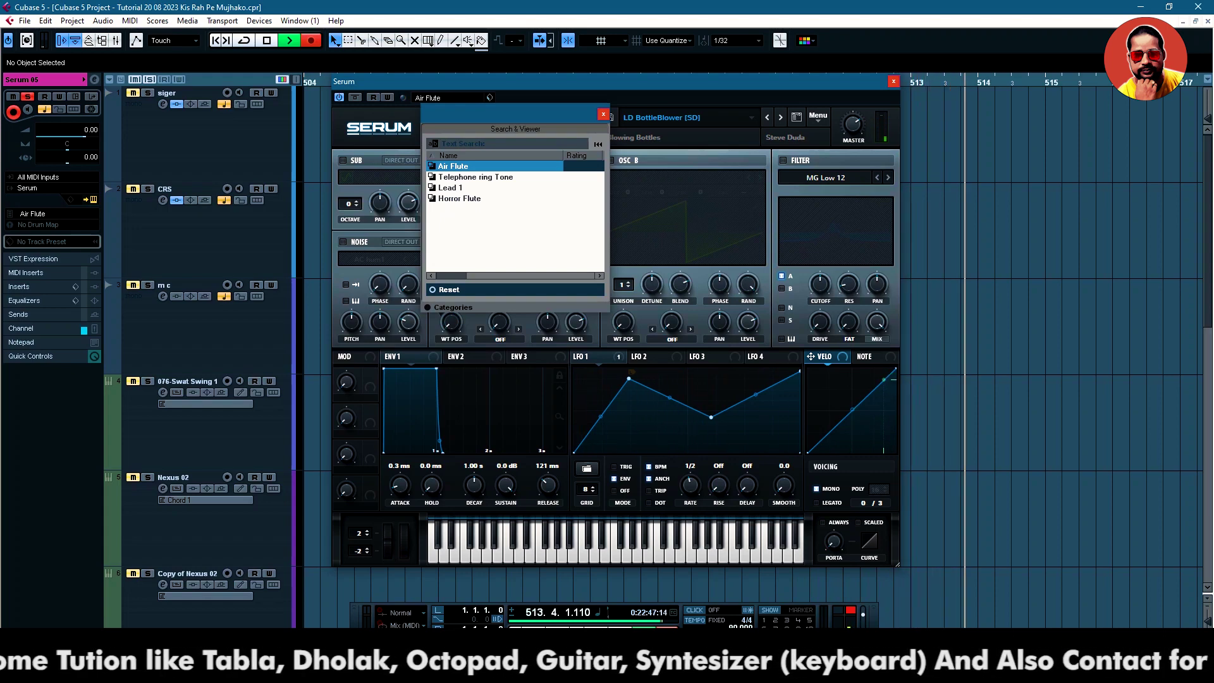
{"action": "key", "text": "Escape"}
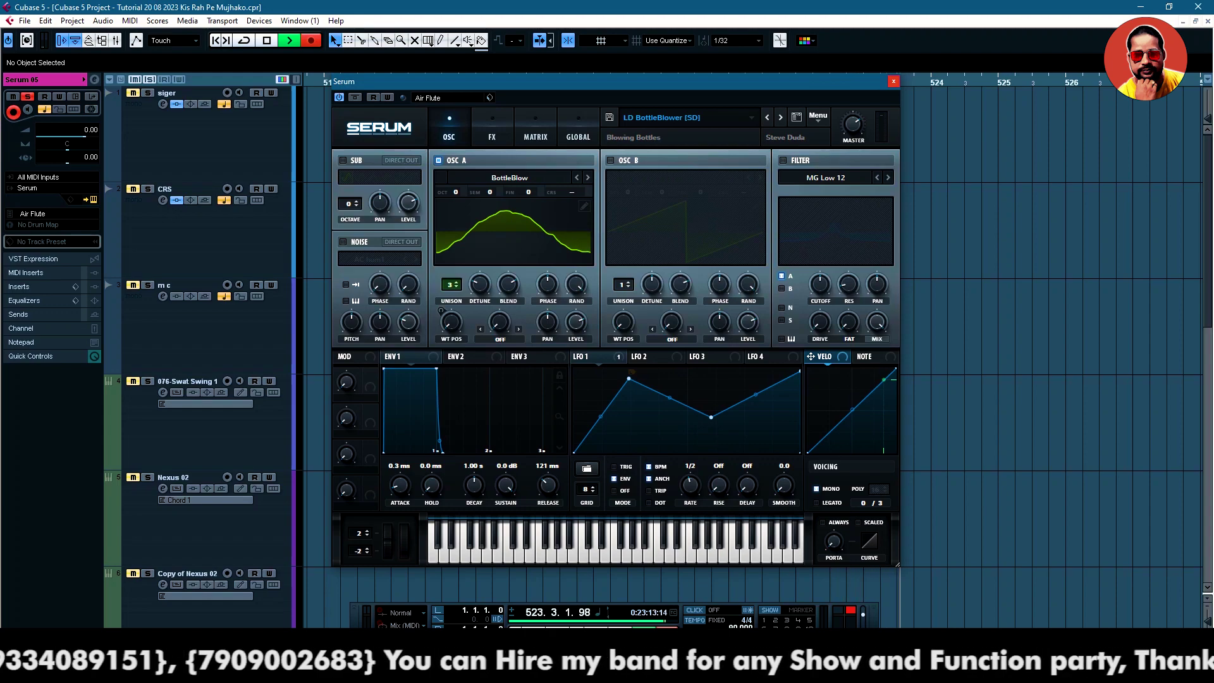
{"action": "key", "text": "space"}
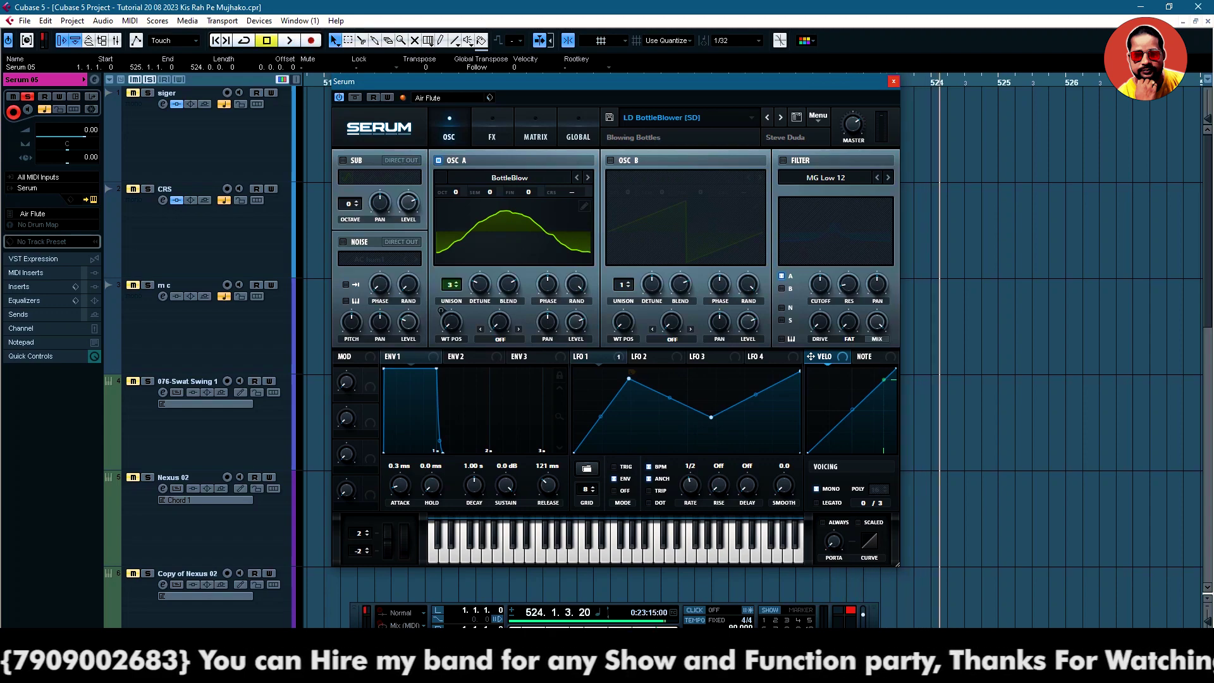